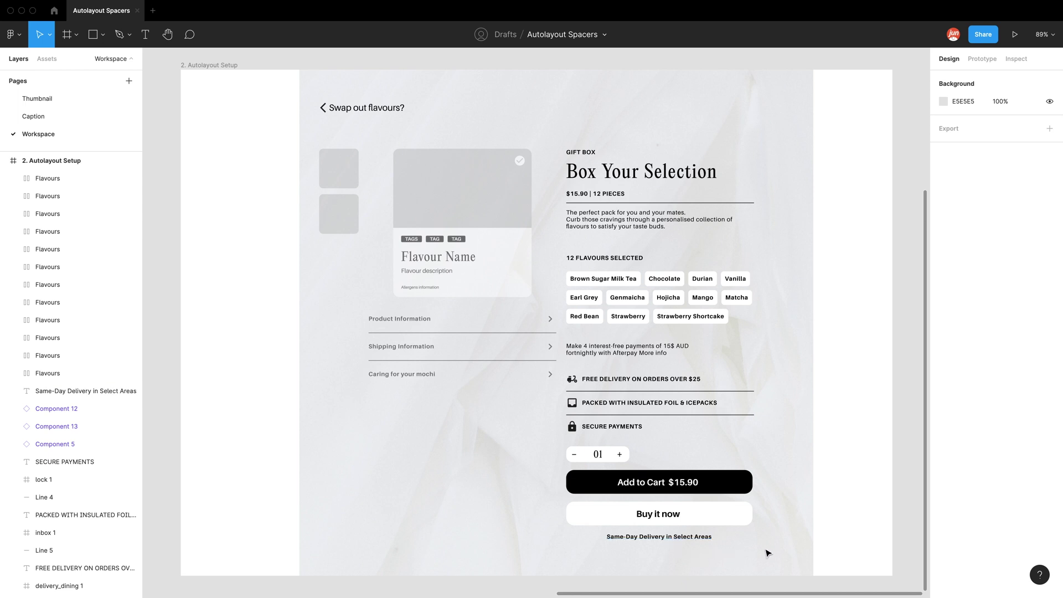
# Add auto layout to the stepper, both buttons and delivery text, creating vertical Frame 68 with 16 spacing
pyautogui.moveTo(762, 551); pyautogui.dragTo(557, 442)
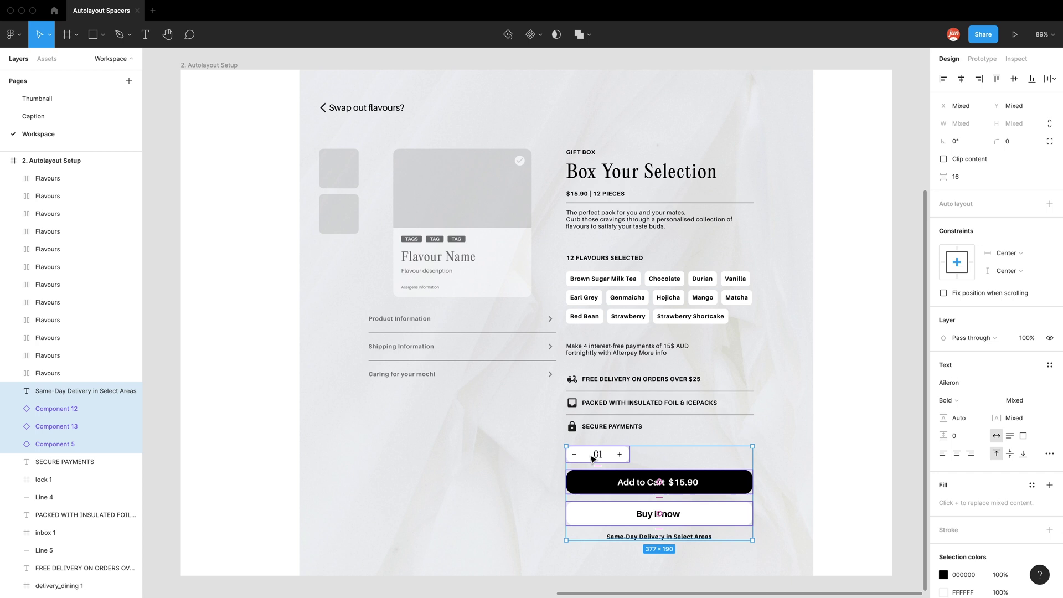
pyautogui.rightClick(592, 457)
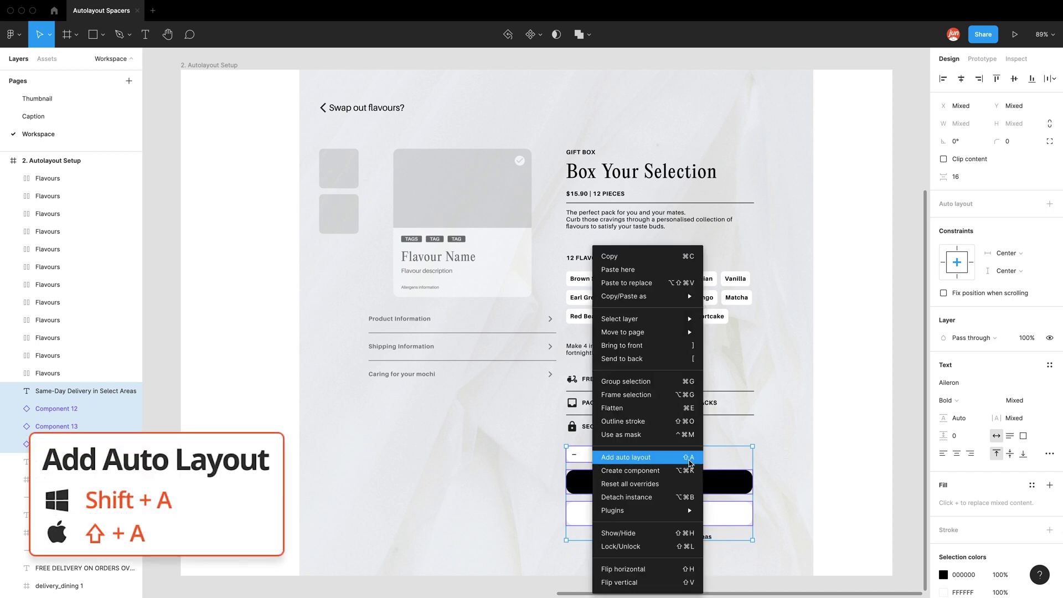
pyautogui.click(673, 457)
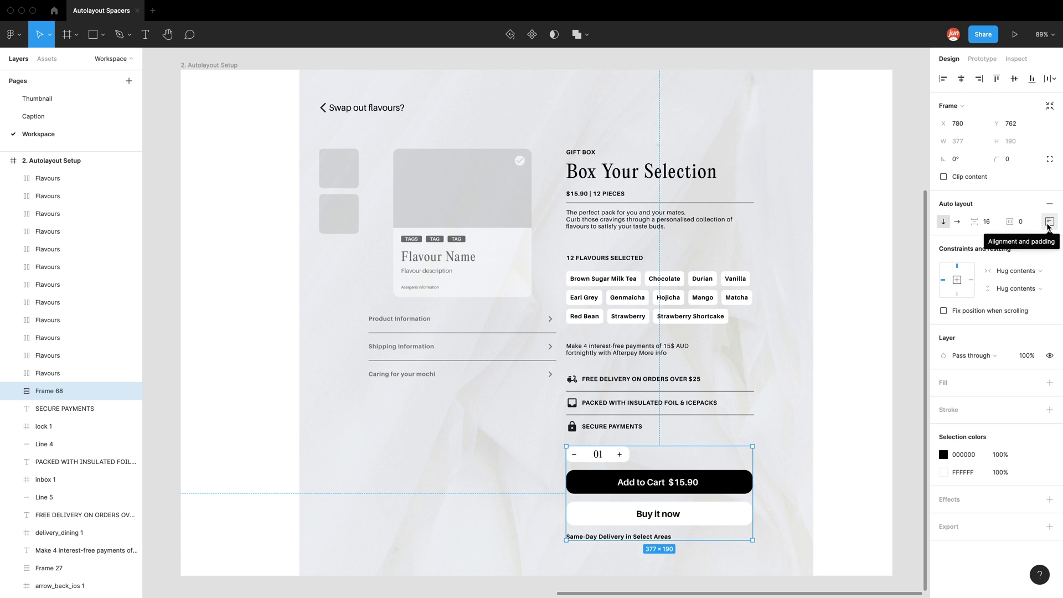
# Set the purchase stack's auto layout alignment to top-center
pyautogui.click(1047, 222)
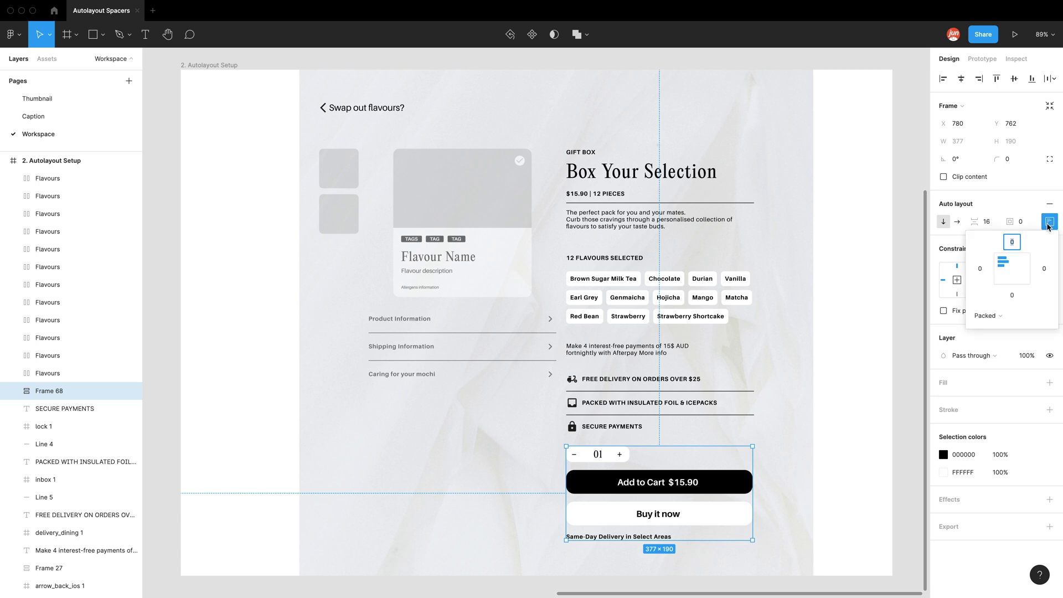
pyautogui.click(1015, 265)
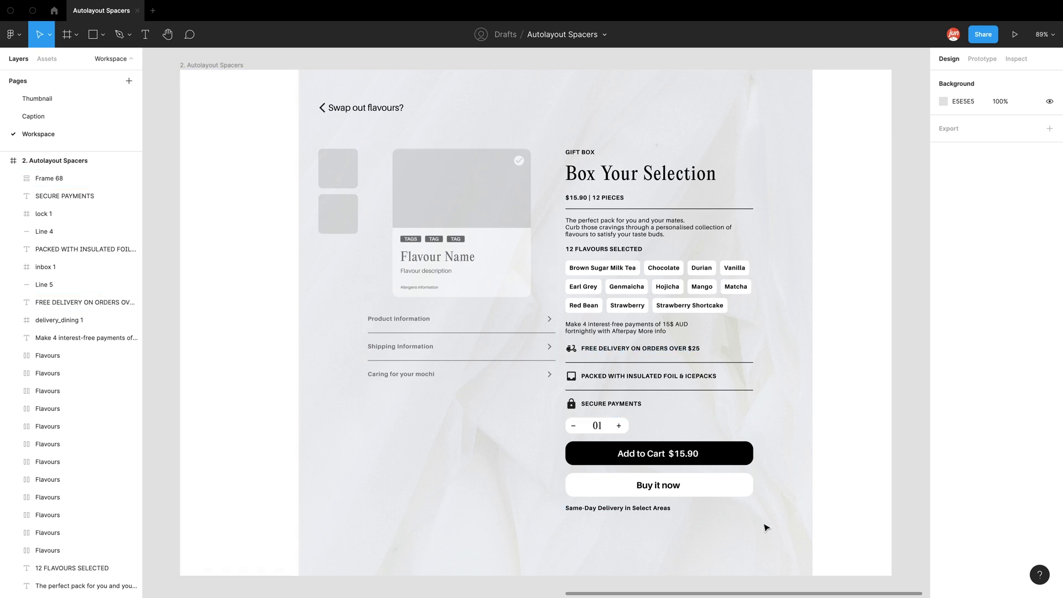
# Ungroup Frame 68 so the stepper, buttons and delivery line are separate layers
pyautogui.click(736, 499)
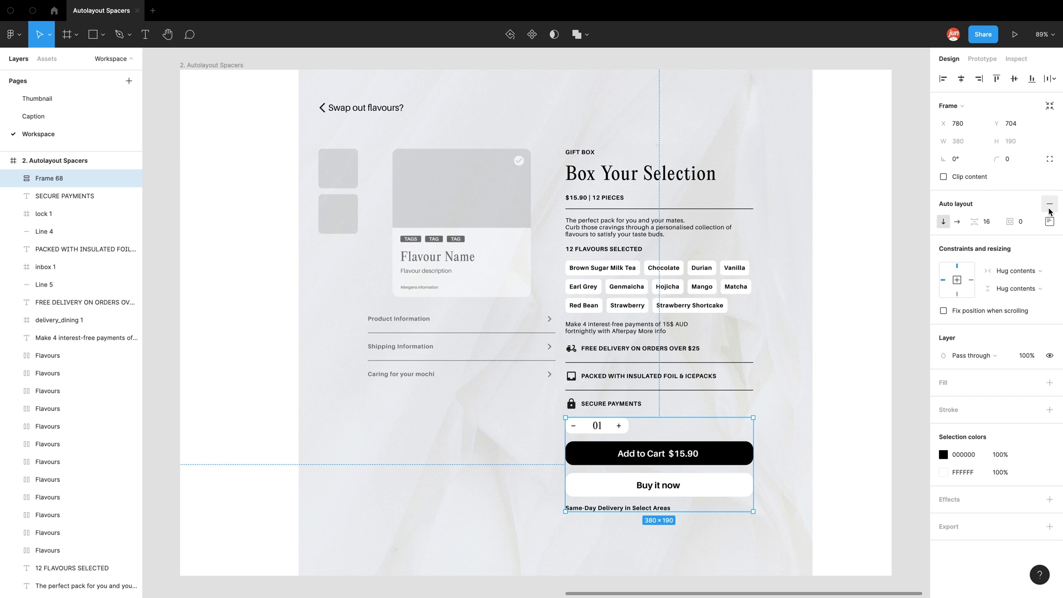
pyautogui.rightClick(738, 462)
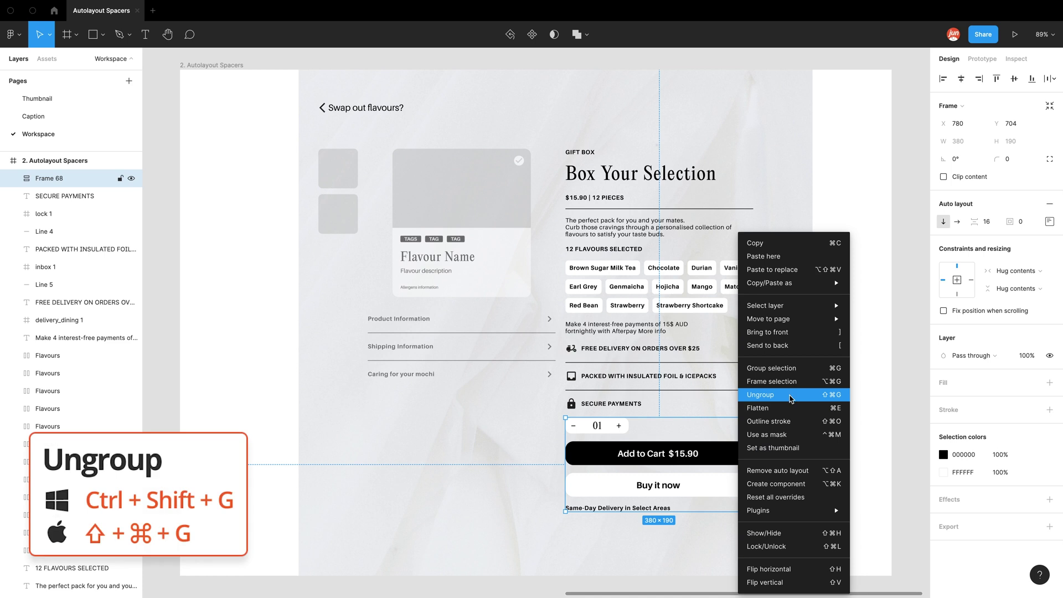
pyautogui.click(791, 394)
pyautogui.click(783, 437)
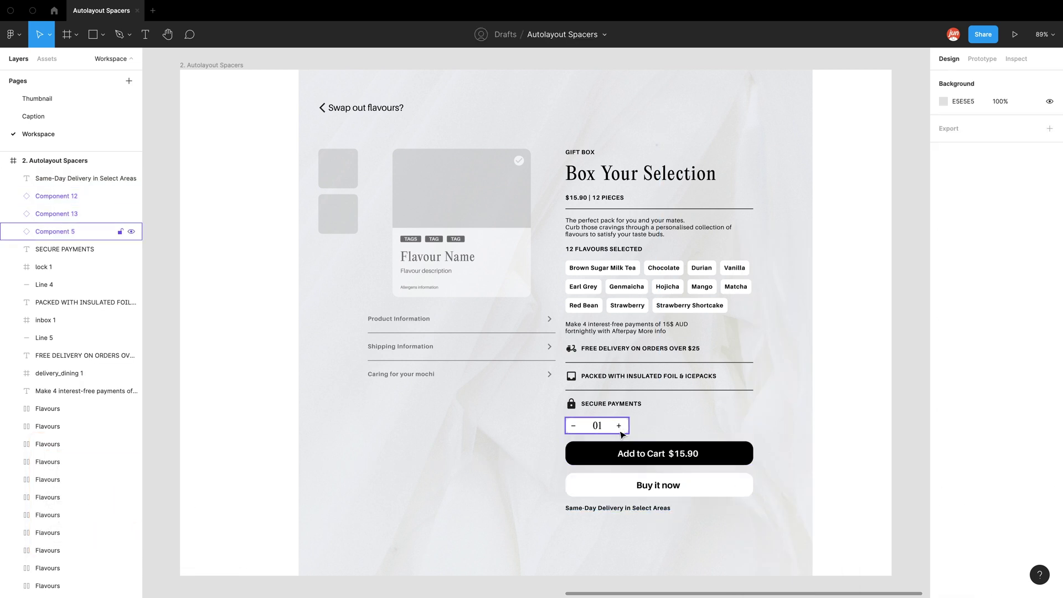
# Wrap every right-column item in a vertical auto layout frame with 0 spacing and padding
pyautogui.moveTo(778, 522); pyautogui.dragTo(562, 135)
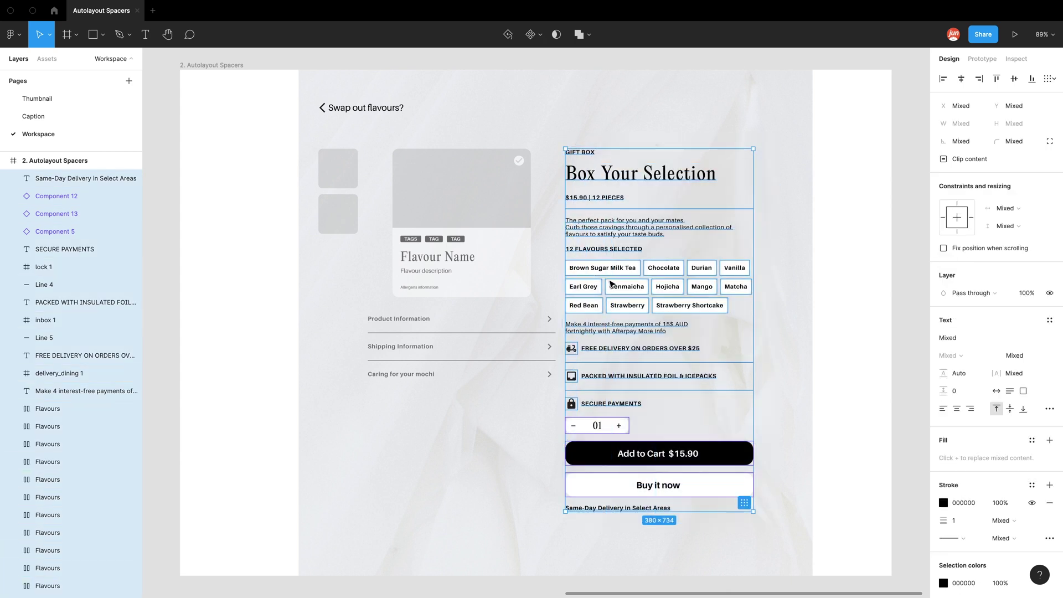
pyautogui.rightClick(607, 269)
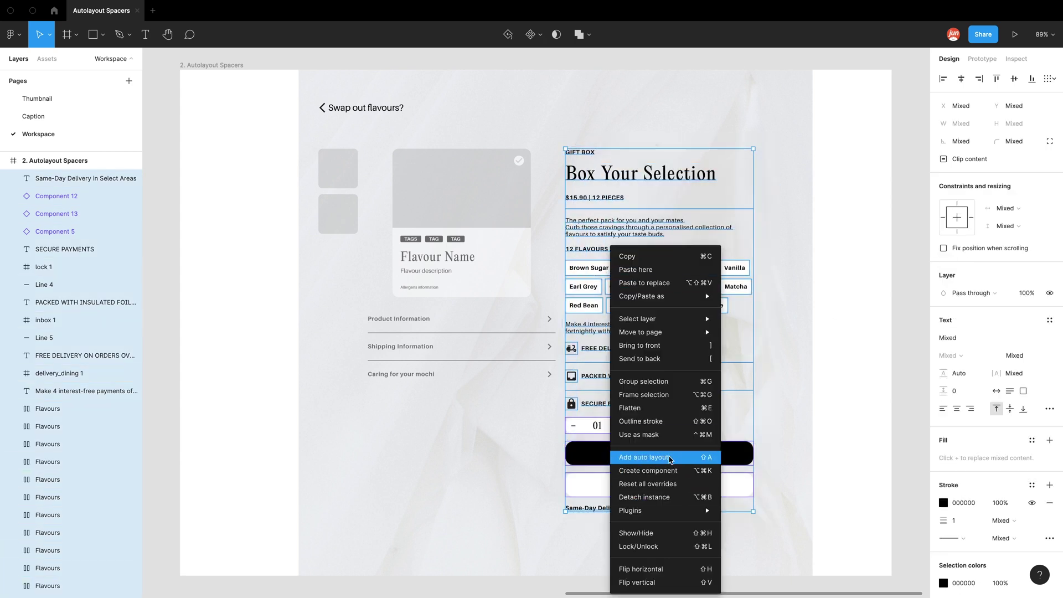
pyautogui.click(671, 459)
pyautogui.click(535, 485)
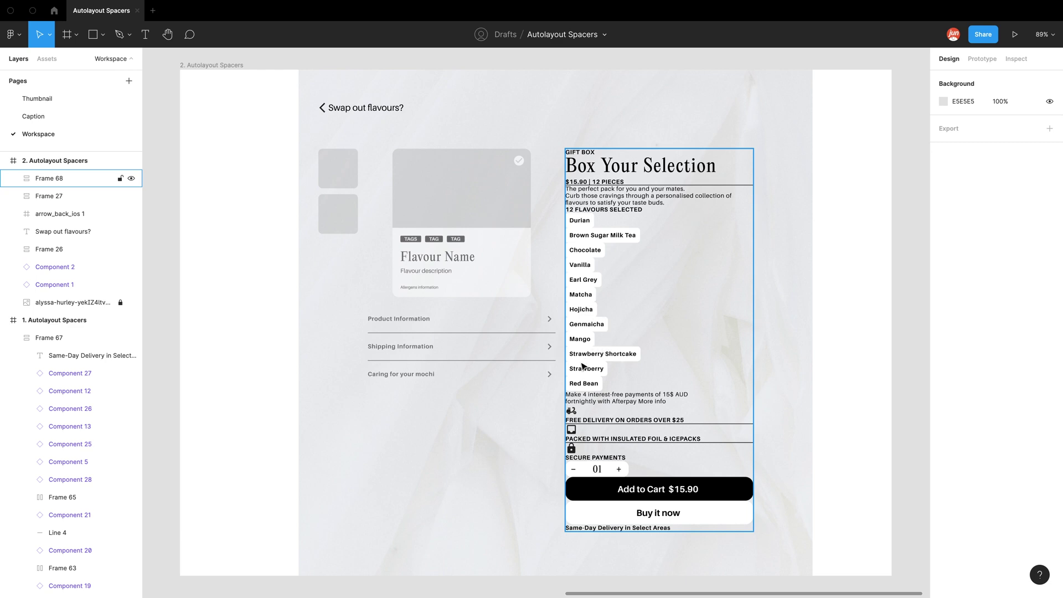
# Select the new 380×774 column frame and pan around the canvas to inspect it
pyautogui.scroll(6, 604, 410)
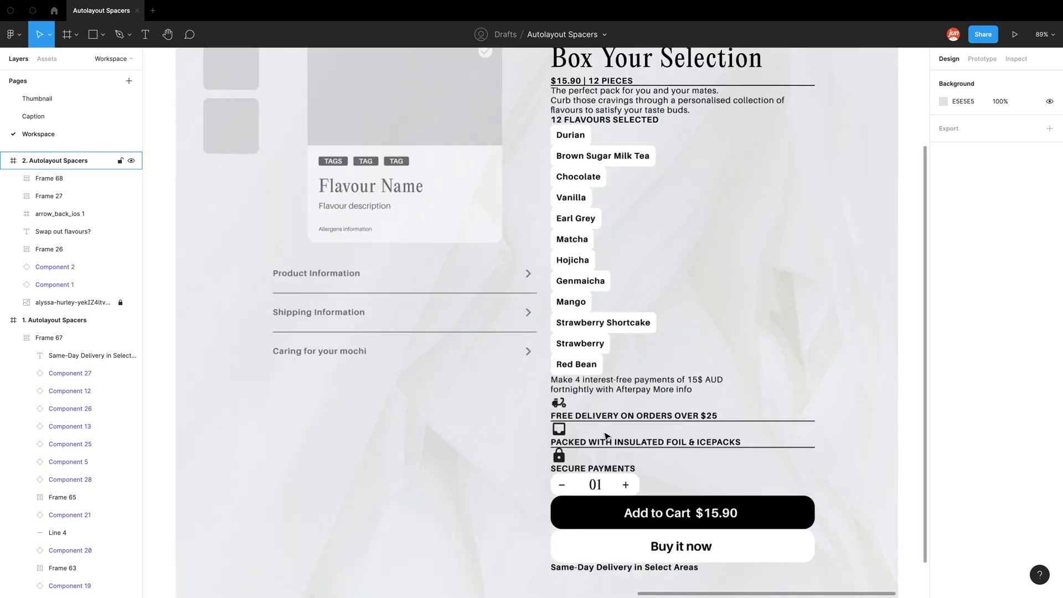
pyautogui.scroll(-2, 592, 400)
pyautogui.scroll(6, 575, 332)
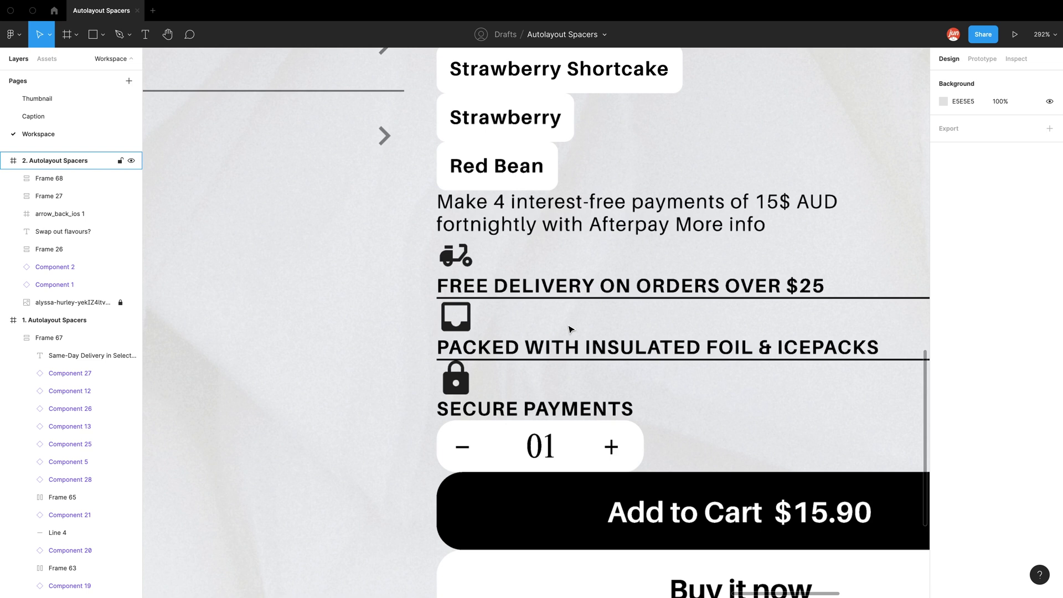
pyautogui.moveTo(569, 284); pyautogui.dragTo(570, 279)
pyautogui.click(487, 203)
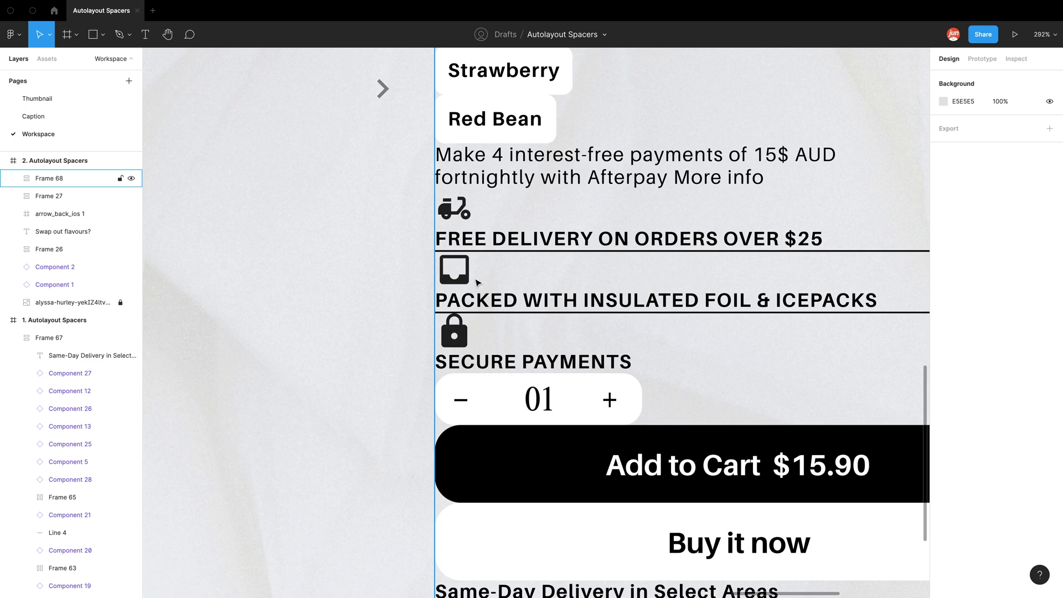
pyautogui.scroll(-2, 500, 357)
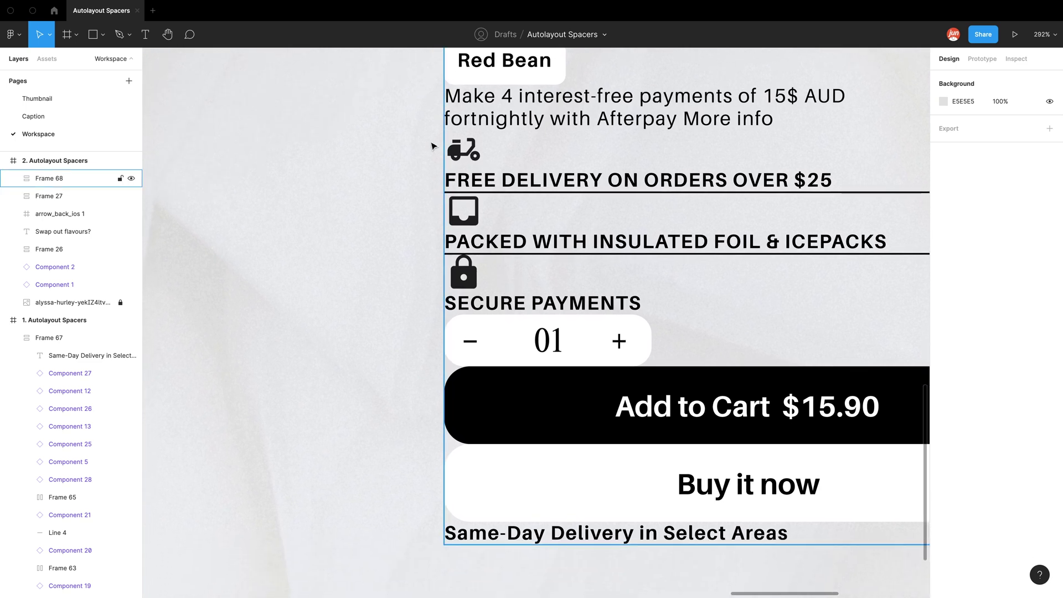
pyautogui.scroll(-5, 553, 484)
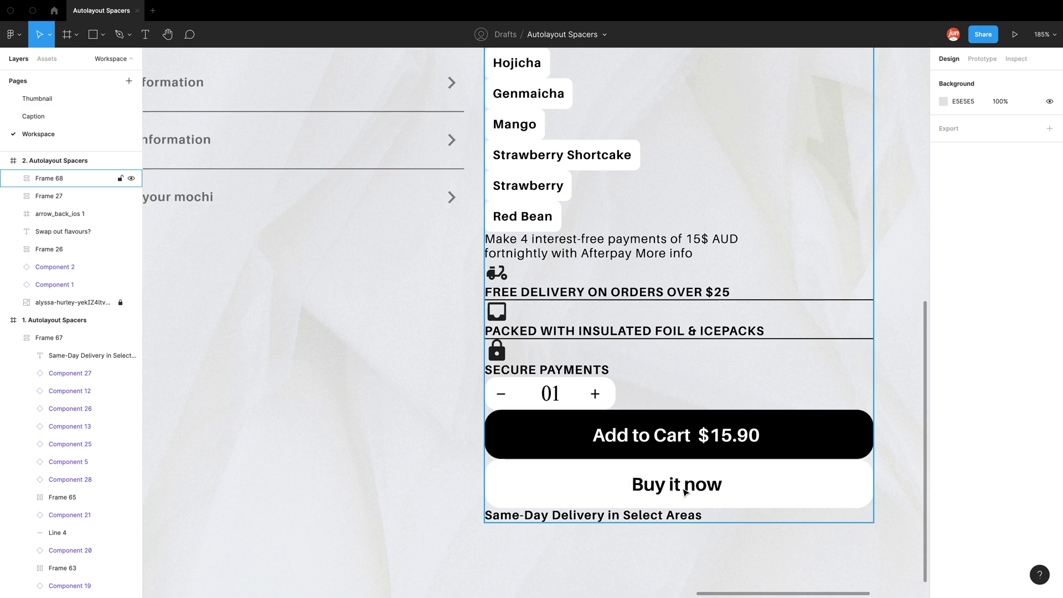
pyautogui.press('Escape')
pyautogui.scroll(-3, 617, 476)
pyautogui.scroll(2, 534, 464)
pyautogui.hscroll(4, 531, 454)
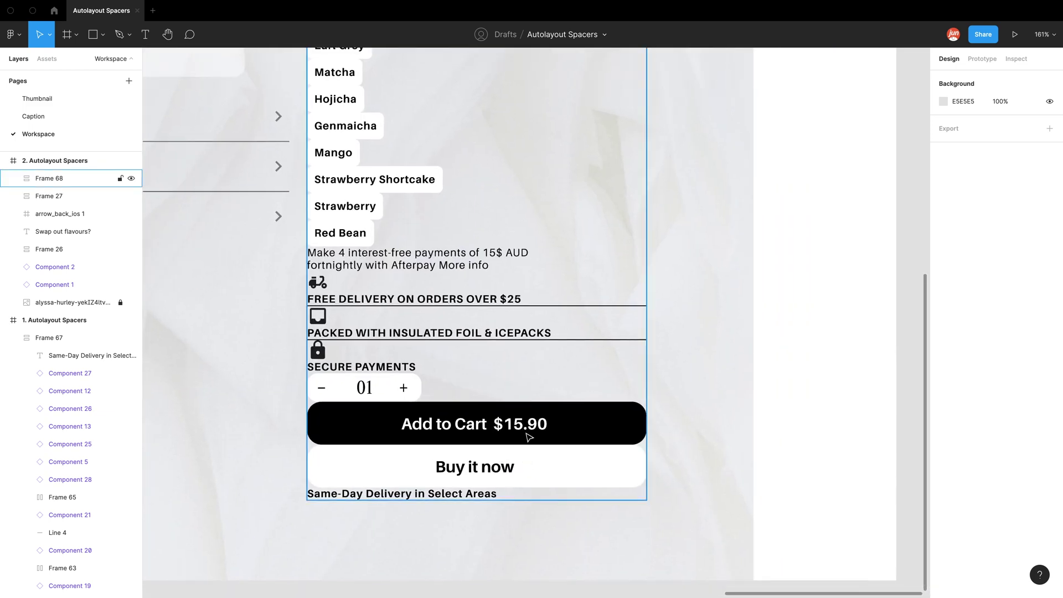
pyautogui.rightClick(529, 437)
pyautogui.click(716, 429)
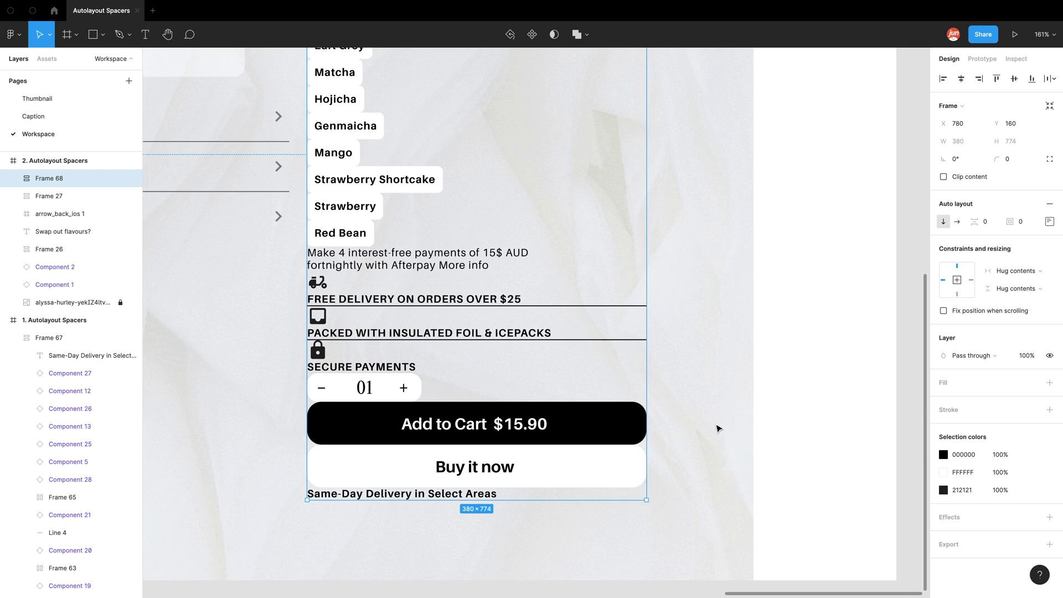
# Undo the column's auto layout so the flavours return to their wrapped grid
pyautogui.click(718, 428)
pyautogui.click(717, 429)
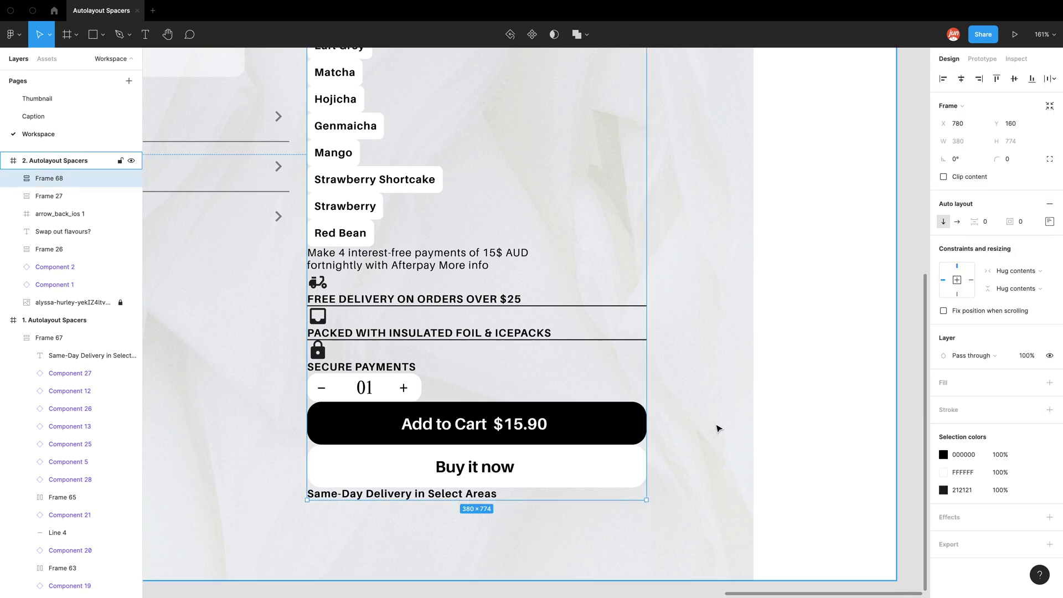
pyautogui.hotkey('ctrl', 'z')
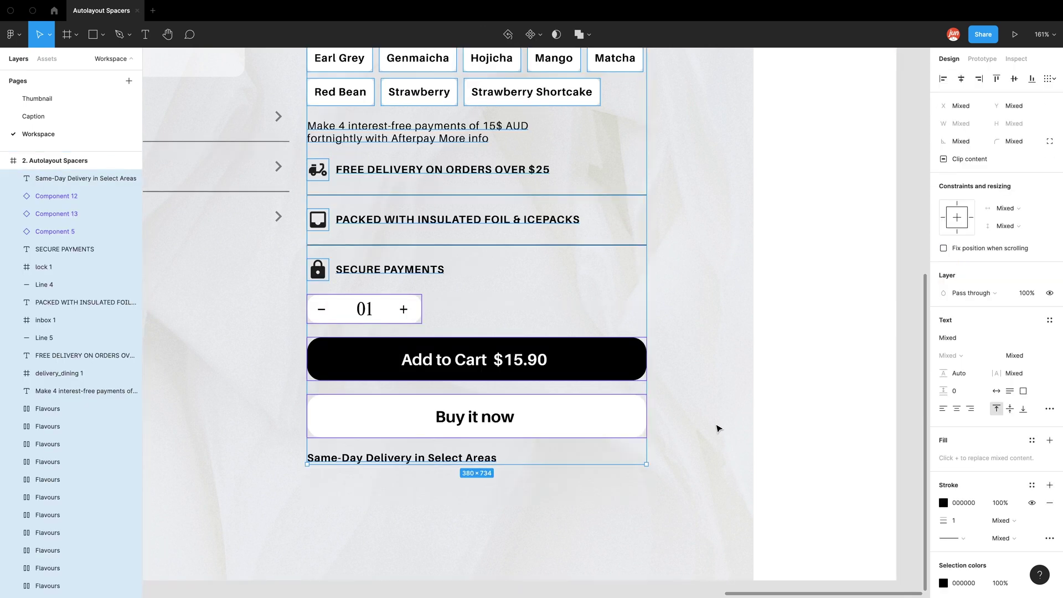
pyautogui.click(717, 429)
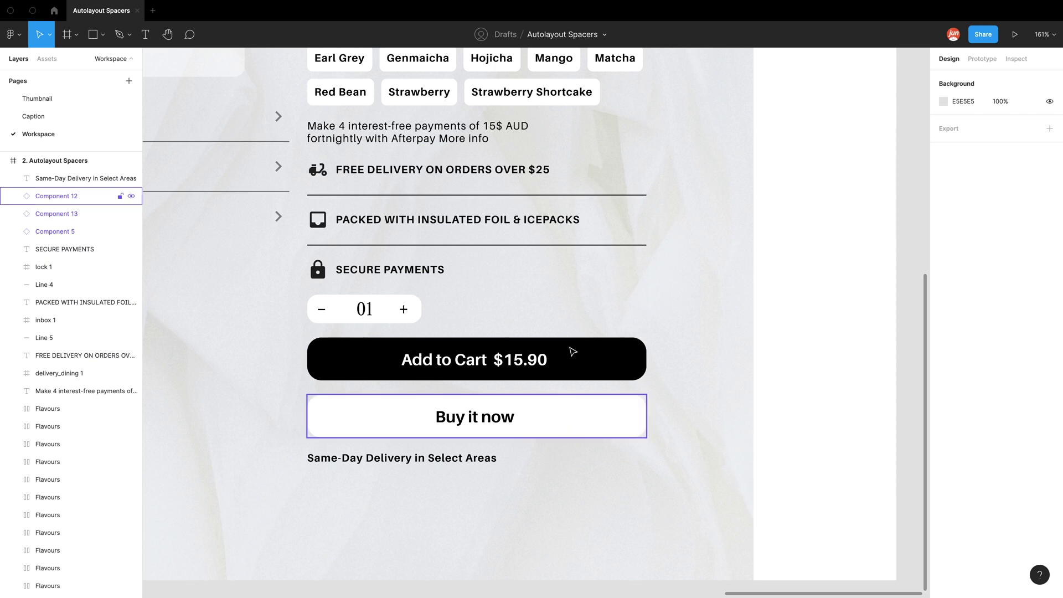
# Show the layout grid columns to check the page, then hide them again
pyautogui.scroll(2, 649, 300)
pyautogui.scroll(2, 649, 300)
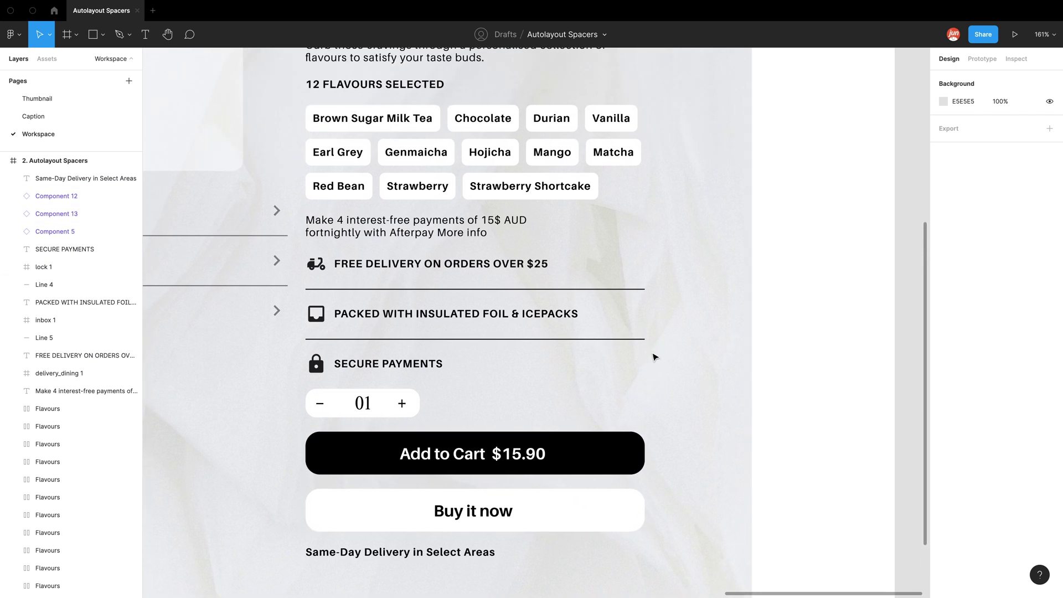
pyautogui.hotkey('ctrl', 'shift', '4')
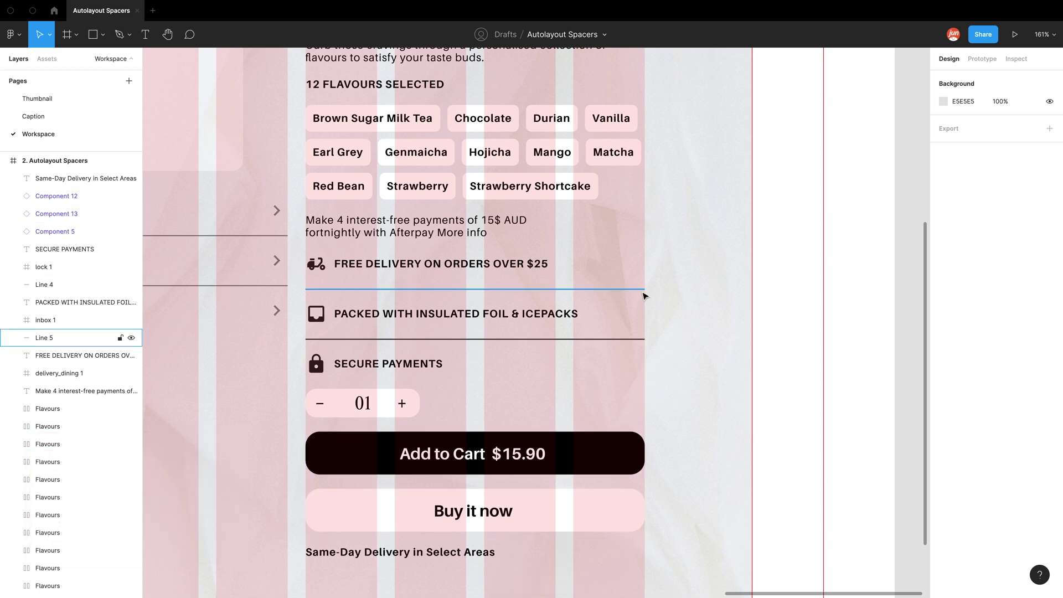
pyautogui.scroll(5, 683, 304)
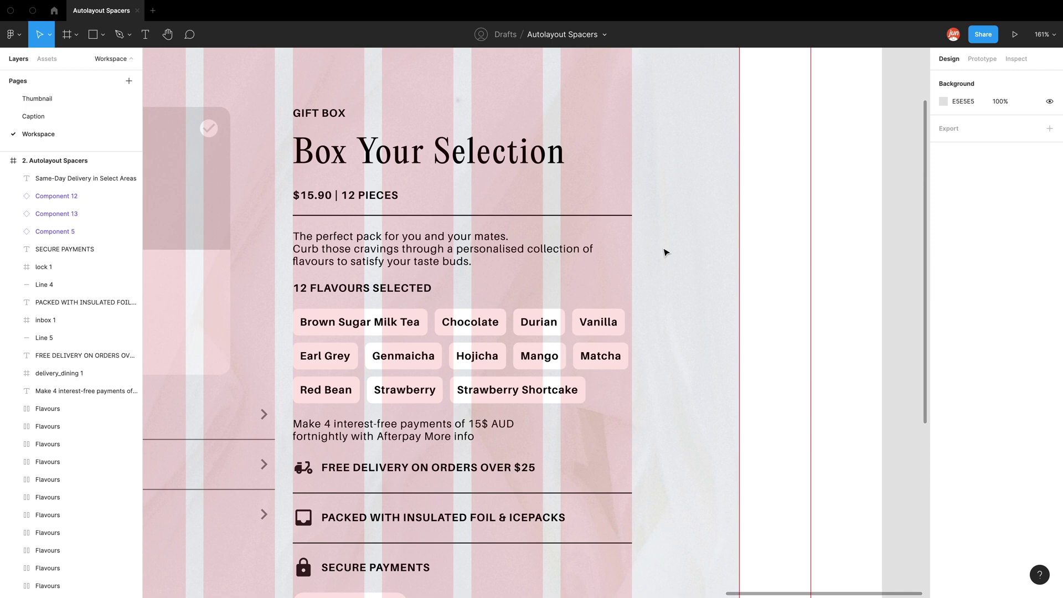
pyautogui.scroll(2, 657, 311)
pyautogui.scroll(-2, 669, 311)
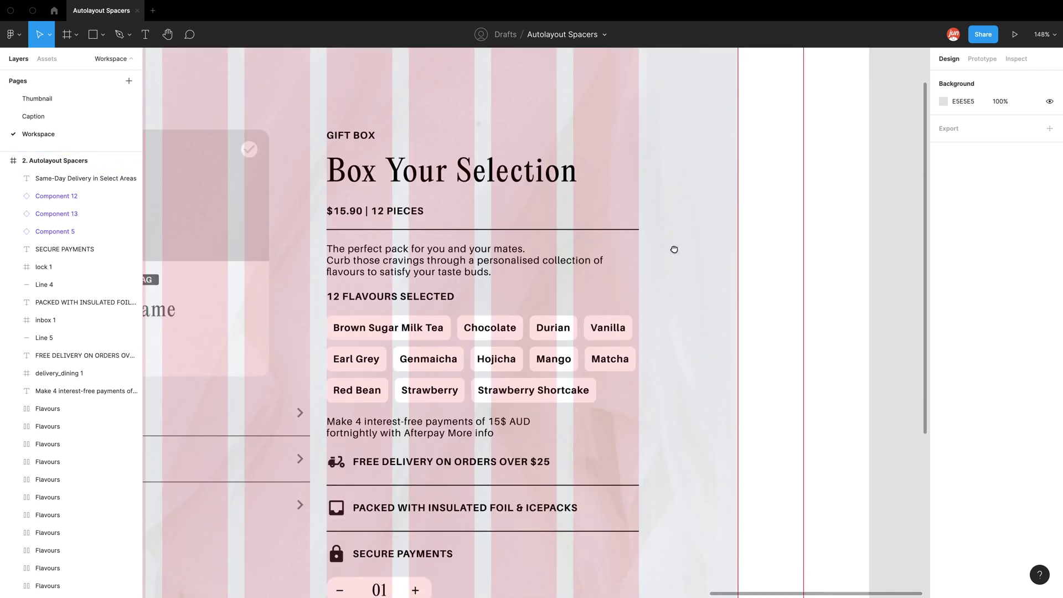
pyautogui.scroll(-3, 673, 247)
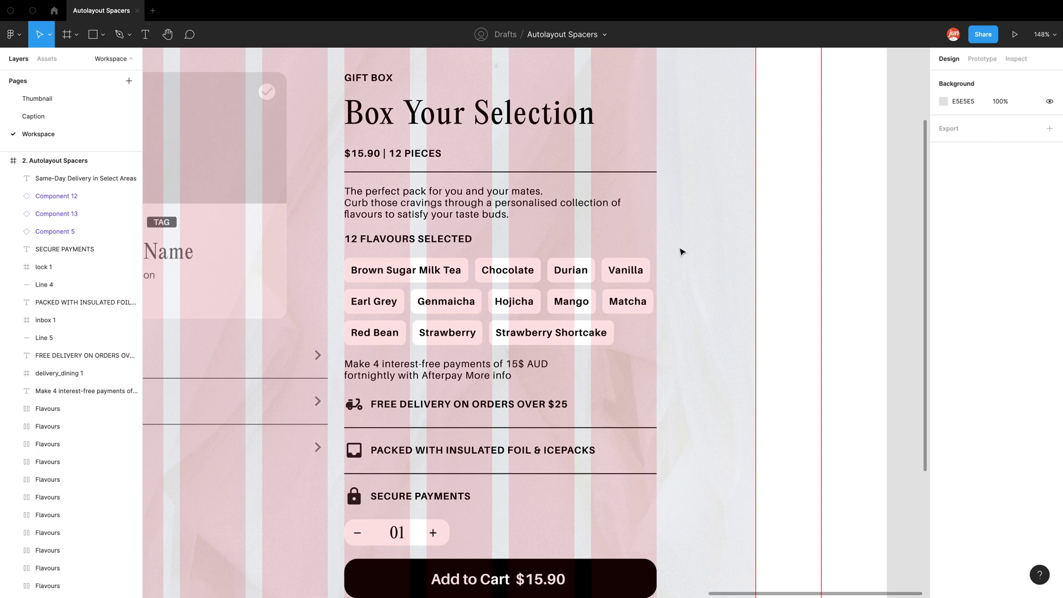
pyautogui.hotkey('ctrl', 'g')
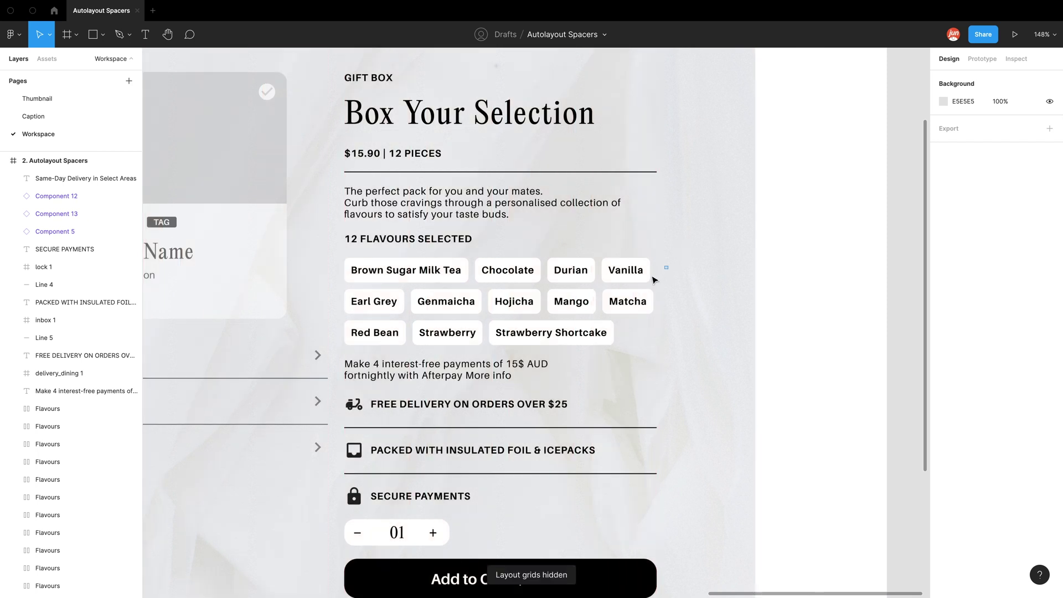
# Combine the twelve flavour chips into Group 10, a 376×106 group
pyautogui.moveTo(668, 266); pyautogui.dragTo(395, 334)
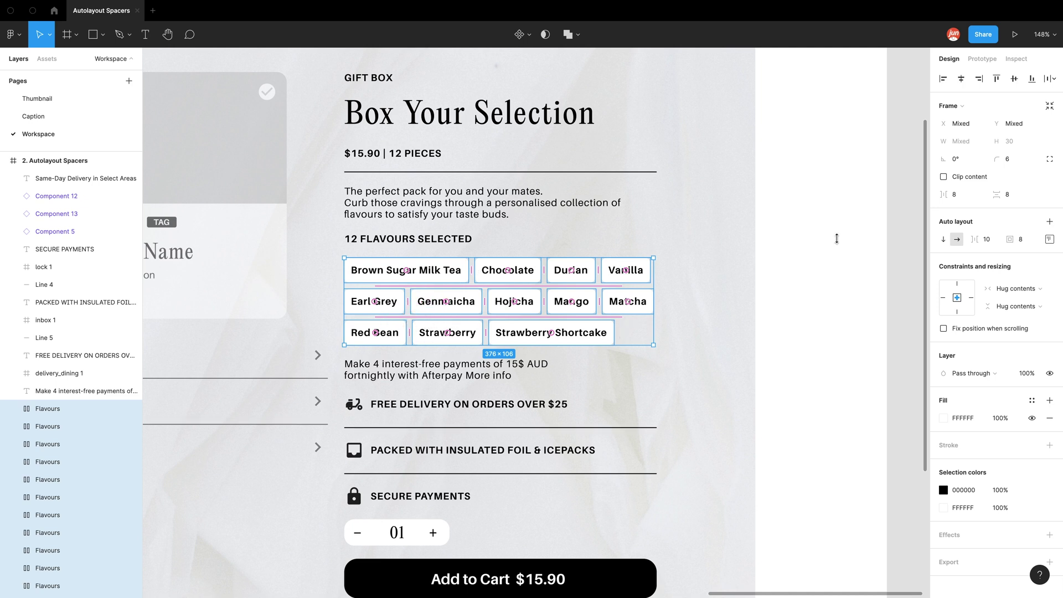
pyautogui.click(1053, 79)
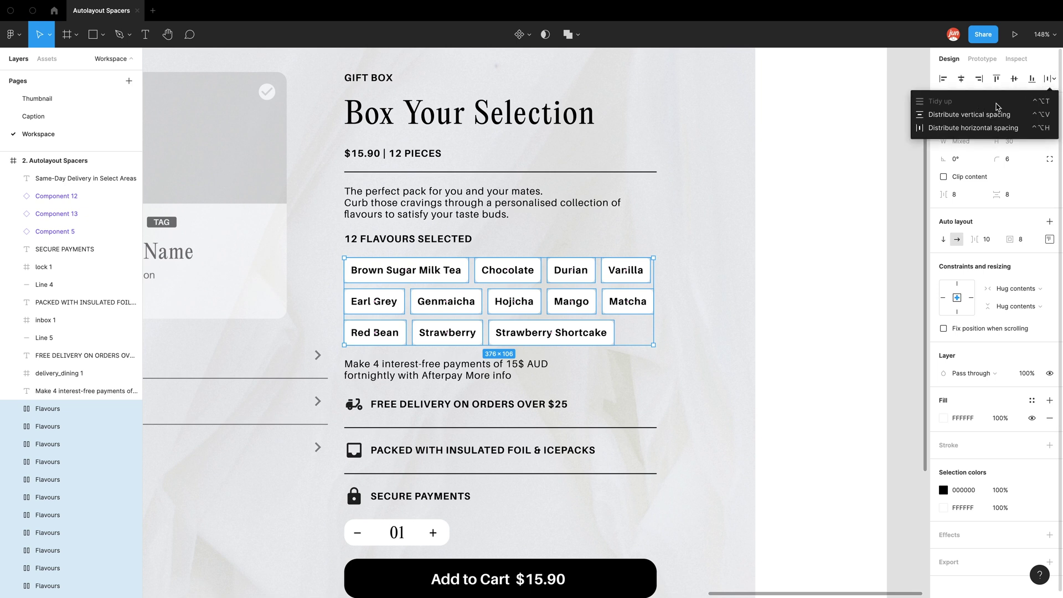
pyautogui.click(1052, 200)
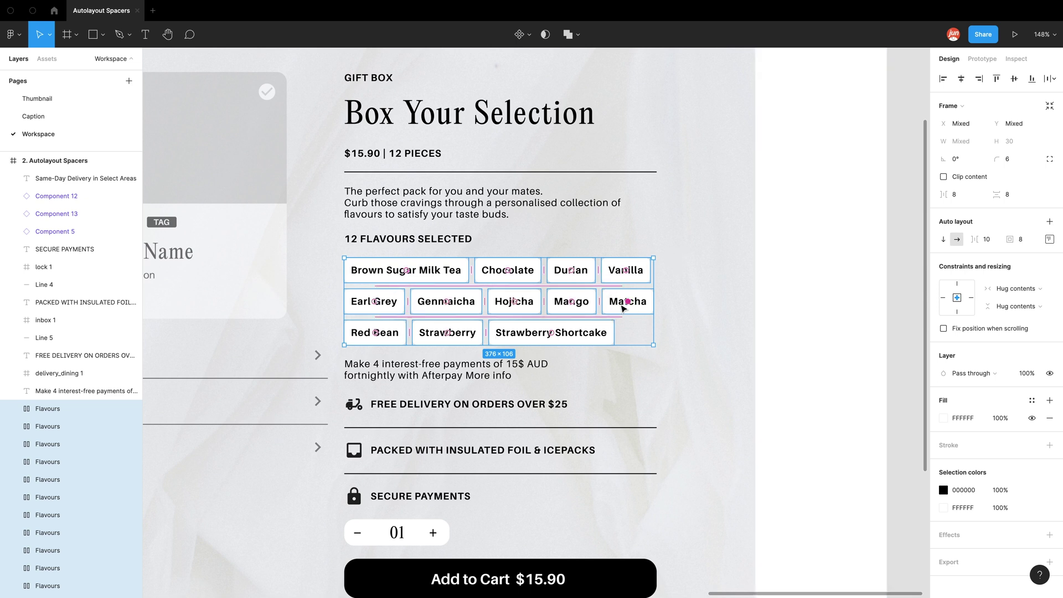
pyautogui.rightClick(638, 304)
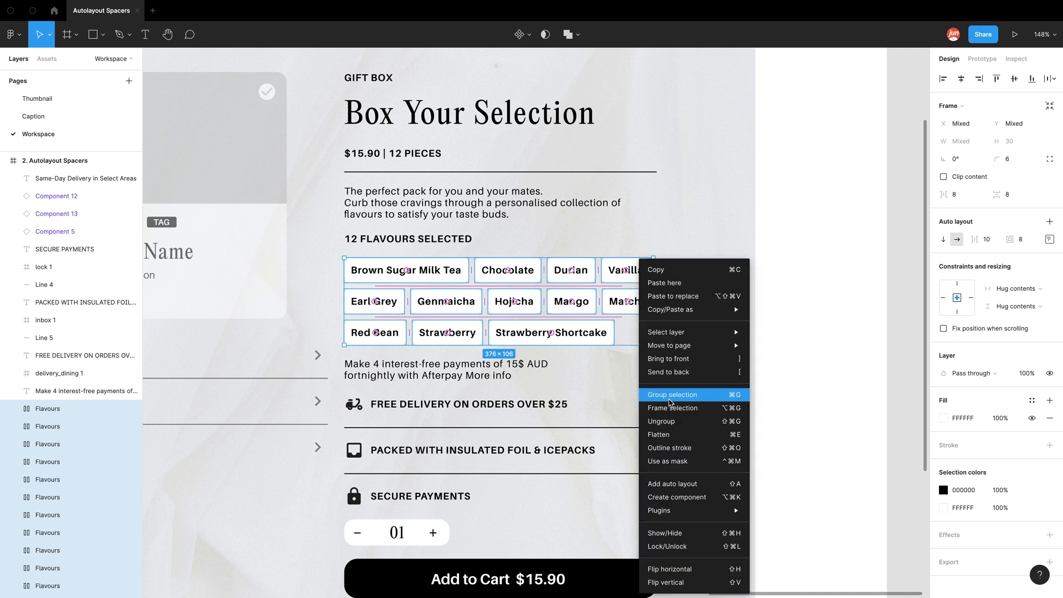
pyautogui.click(672, 394)
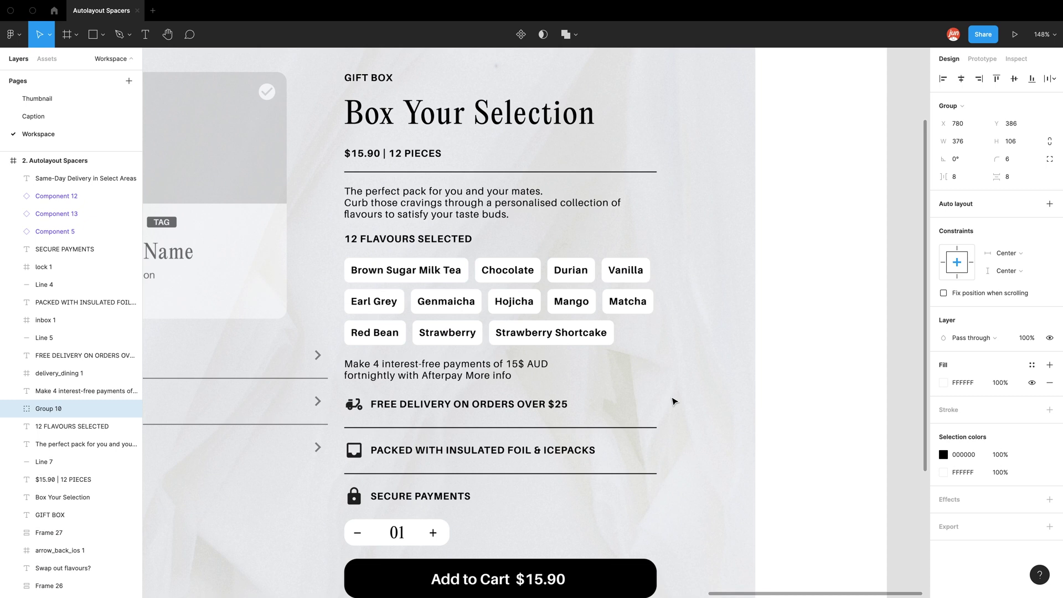
pyautogui.scroll(-1, 609, 387)
# Wrap the lock icon and SECURE PAYMENTS label in auto layout
pyautogui.scroll(-3, 404, 476)
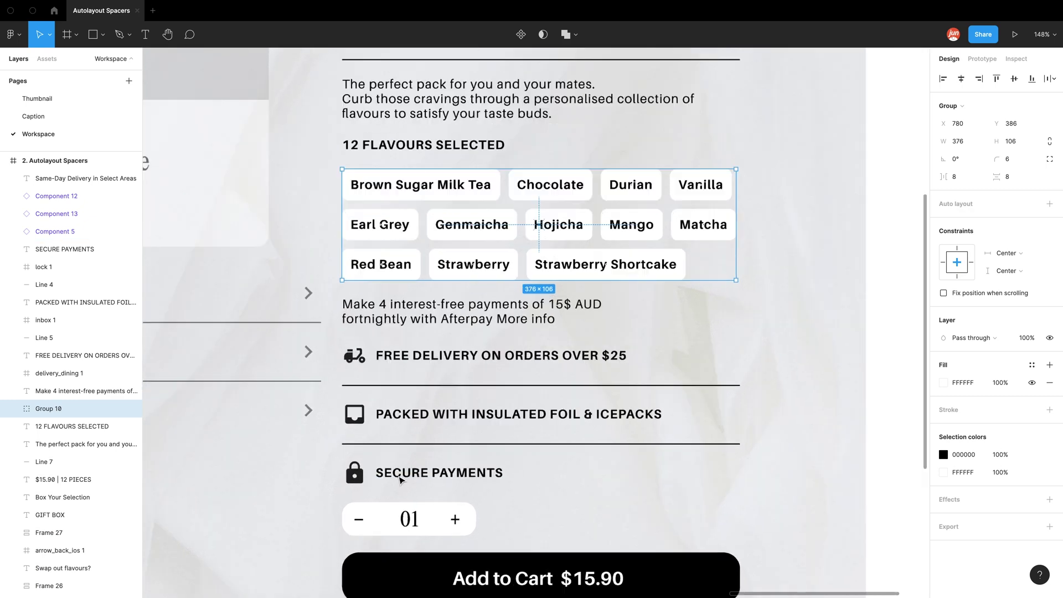
pyautogui.keyDown('ctrl'); pyautogui.scroll(5, 398, 475); pyautogui.keyUp('ctrl')
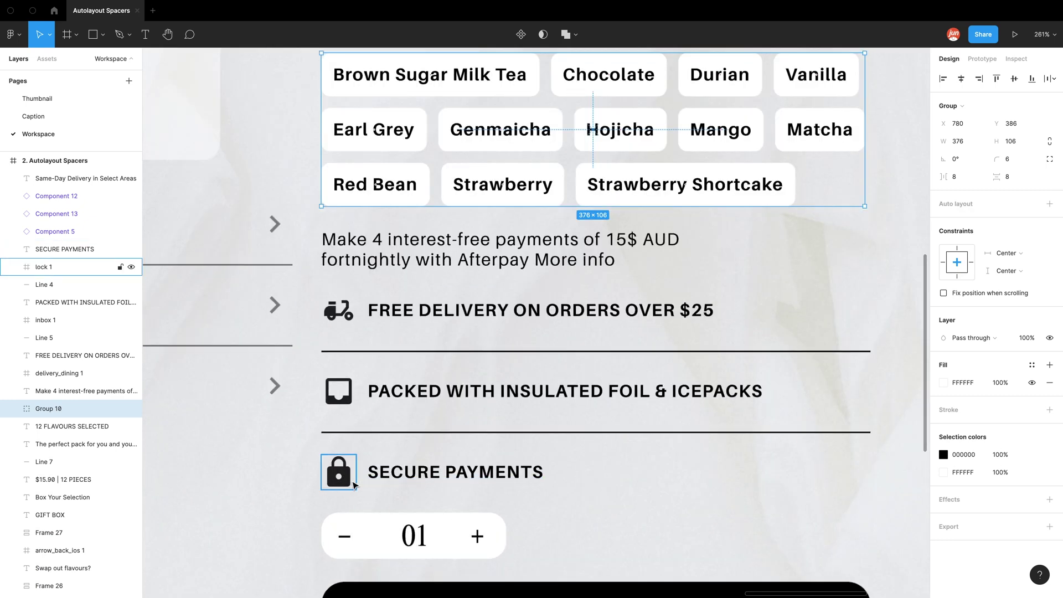
pyautogui.click(390, 477)
pyautogui.keyDown('shift'); pyautogui.click(391, 478); pyautogui.keyUp('shift')
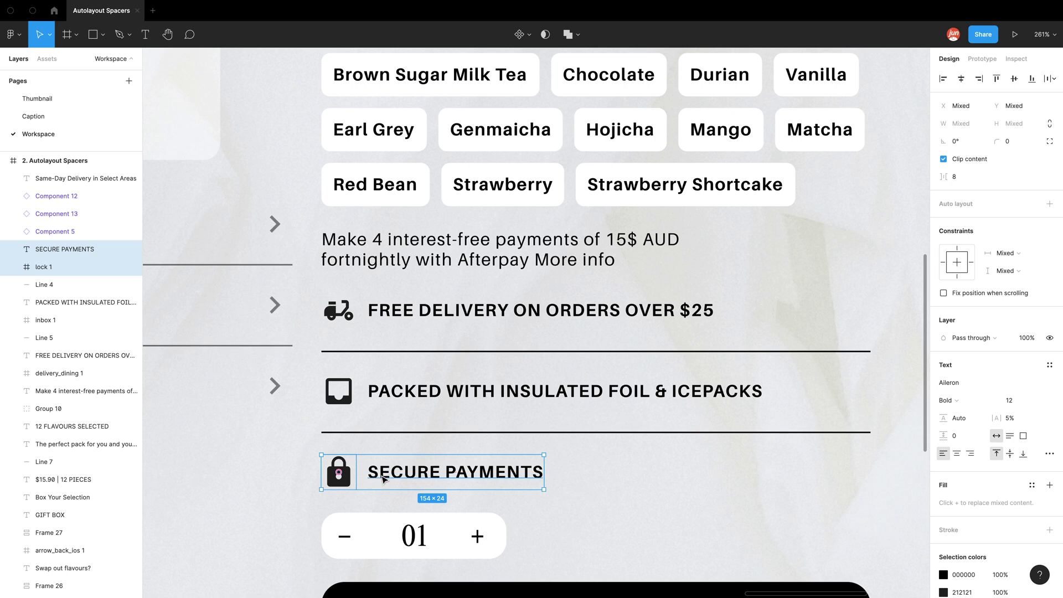
pyautogui.rightClick(383, 477)
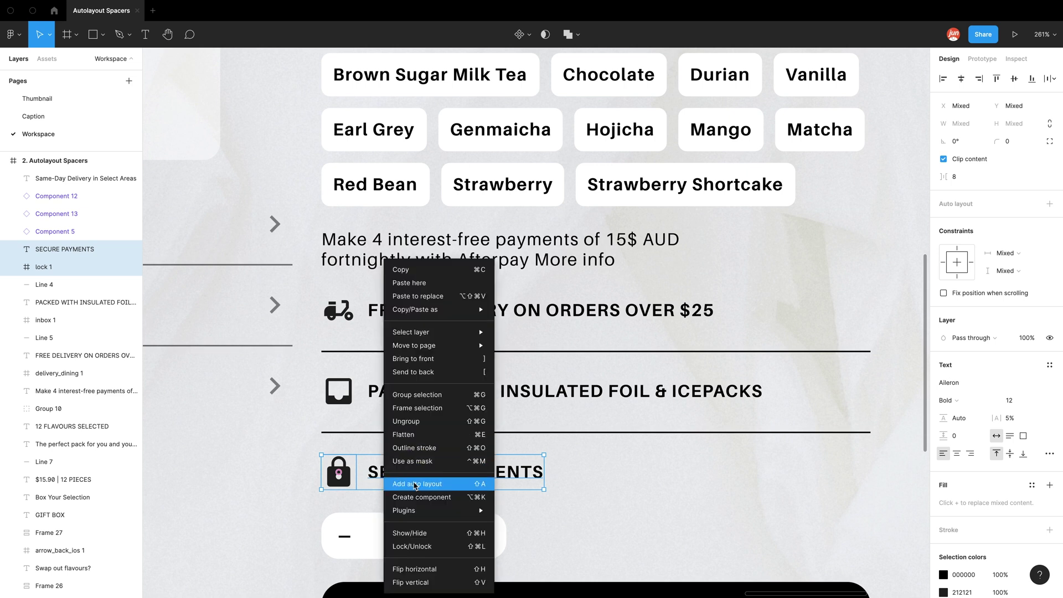
pyautogui.hotkey('shift', 'a')
# Wrap the inbox icon and PACKED WITH INSULATED FOIL label in auto layout
pyautogui.click(338, 390)
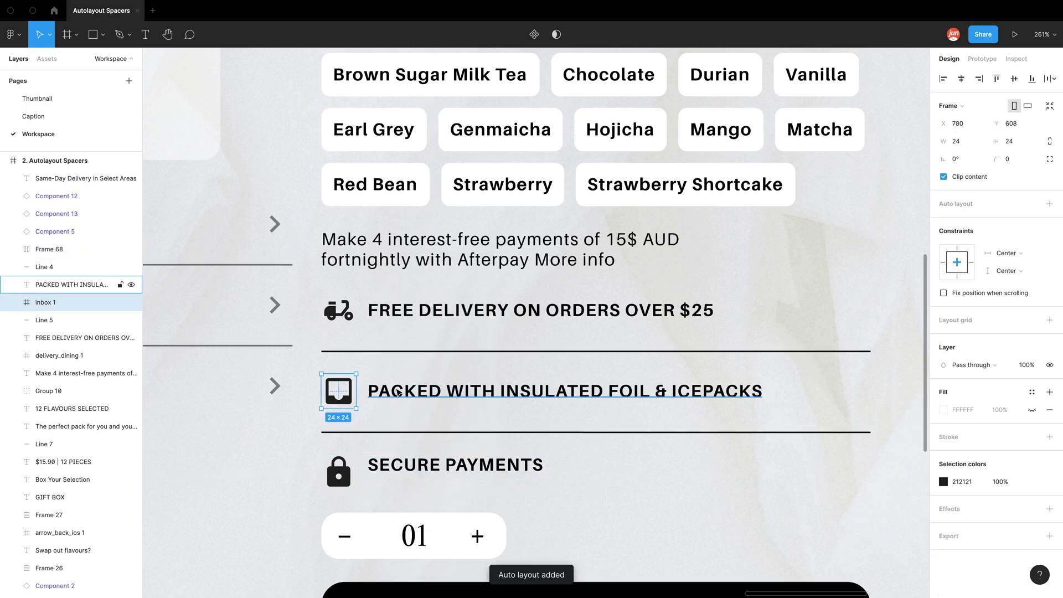
pyautogui.keyDown('shift'); pyautogui.click(395, 390); pyautogui.keyUp('shift')
pyautogui.rightClick(396, 391)
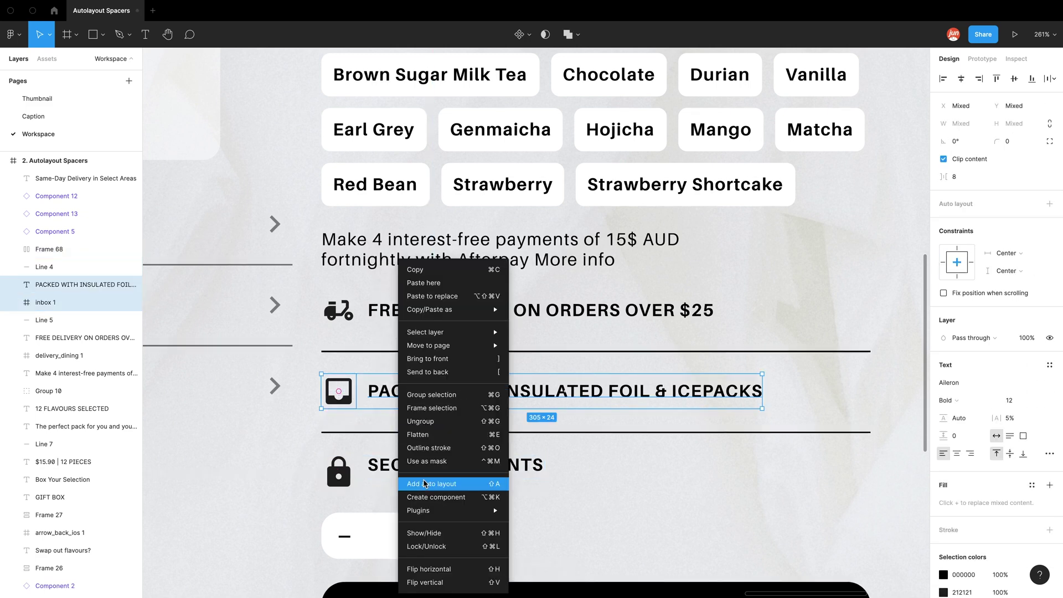
pyautogui.hotkey('shift', 'a')
# Wrap the scooter icon and FREE DELIVERY text into Frame 70, a 272×24 horizontal auto layout
pyautogui.click(339, 311)
pyautogui.keyDown('shift'); pyautogui.click(385, 310); pyautogui.keyUp('shift')
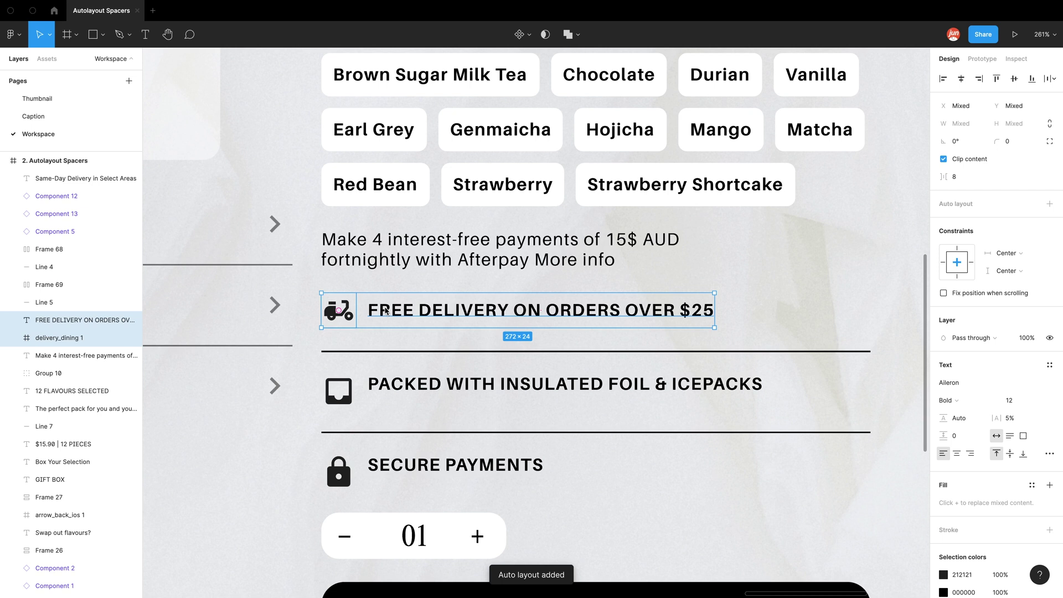
pyautogui.rightClick(385, 310)
pyautogui.hotkey('shift', 'a')
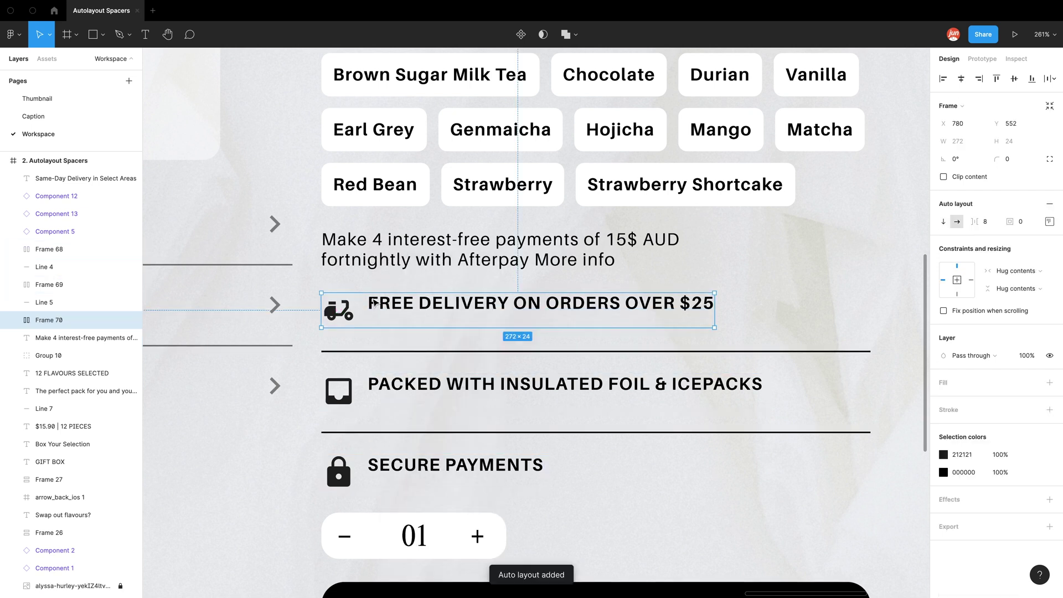
pyautogui.doubleClick(348, 315)
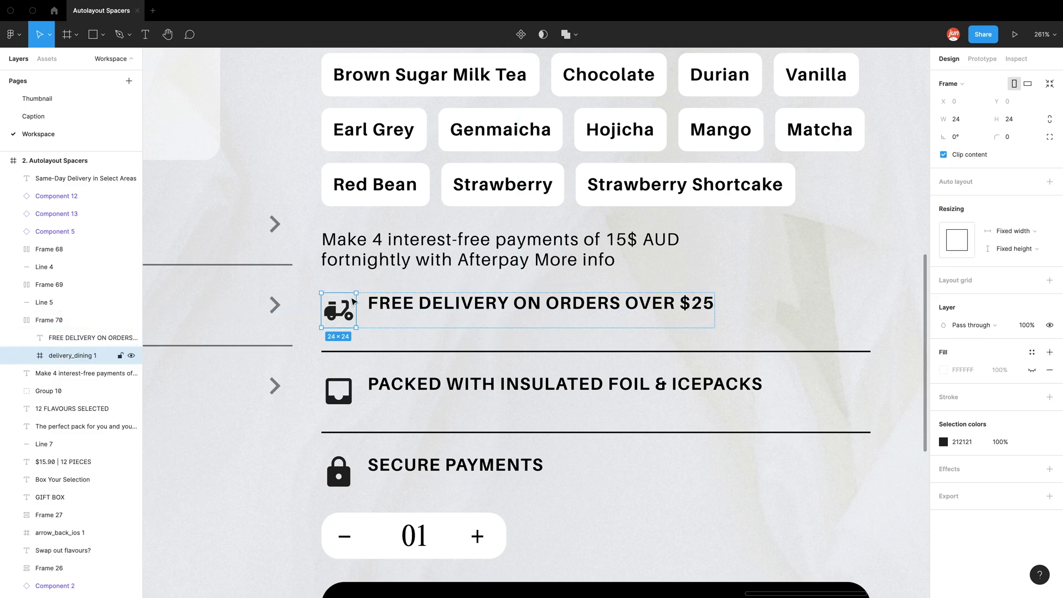
pyautogui.click(378, 307)
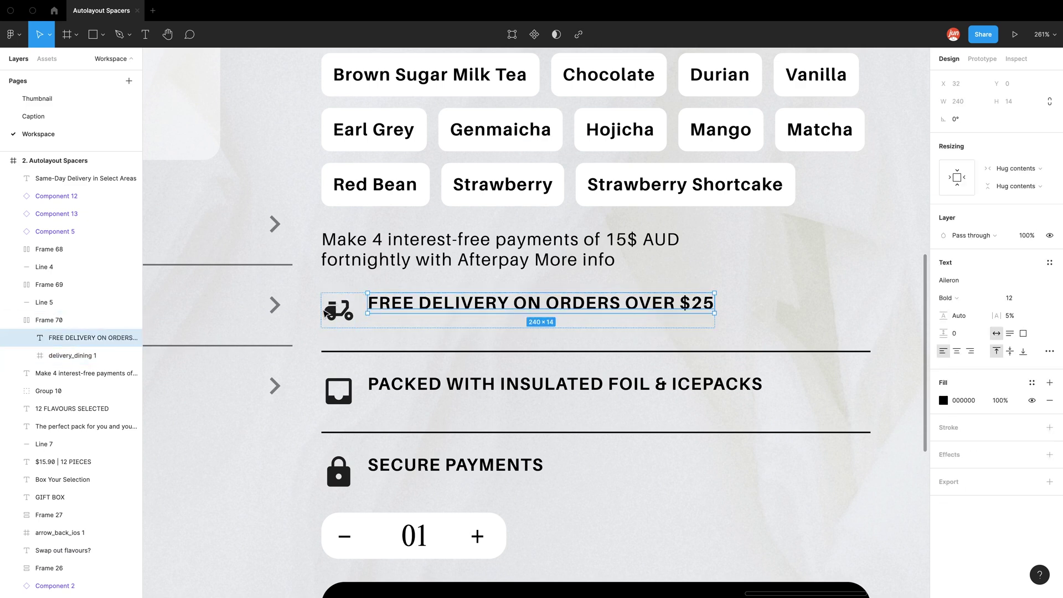
# Give Frames 68, 69 and 70 middle-left alignment so icons and labels center vertically
pyautogui.click(308, 430)
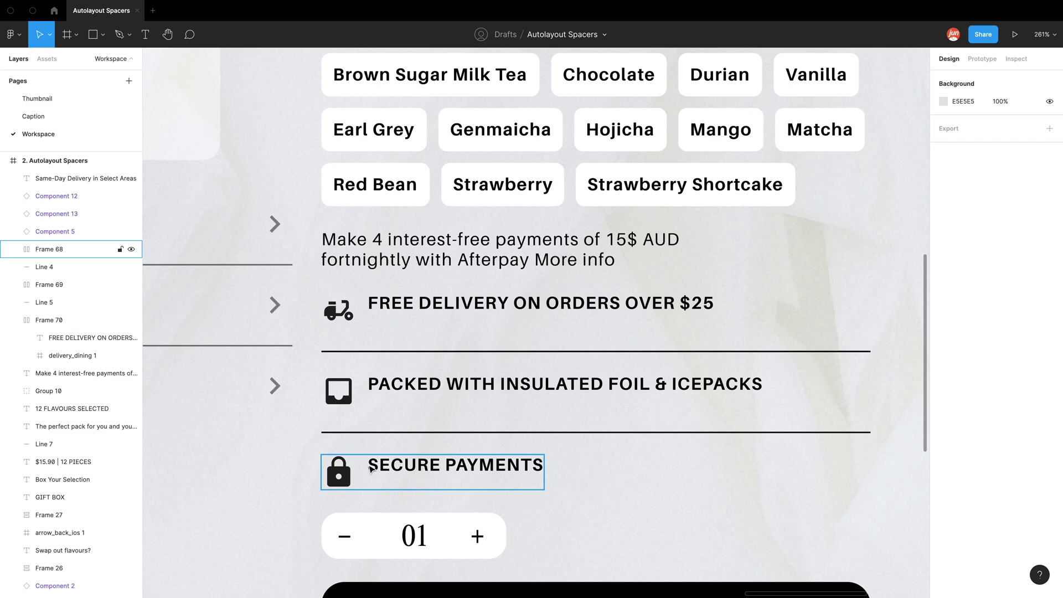
pyautogui.click(368, 465)
pyautogui.keyDown('shift'); pyautogui.click(403, 385); pyautogui.keyUp('shift')
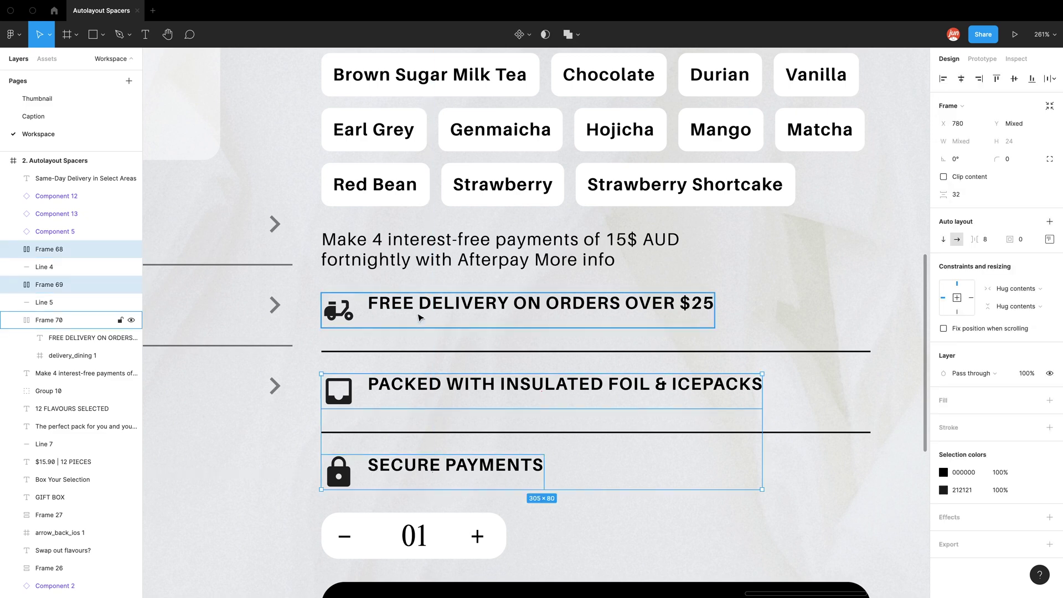
pyautogui.keyDown('shift'); pyautogui.click(419, 317); pyautogui.keyUp('shift')
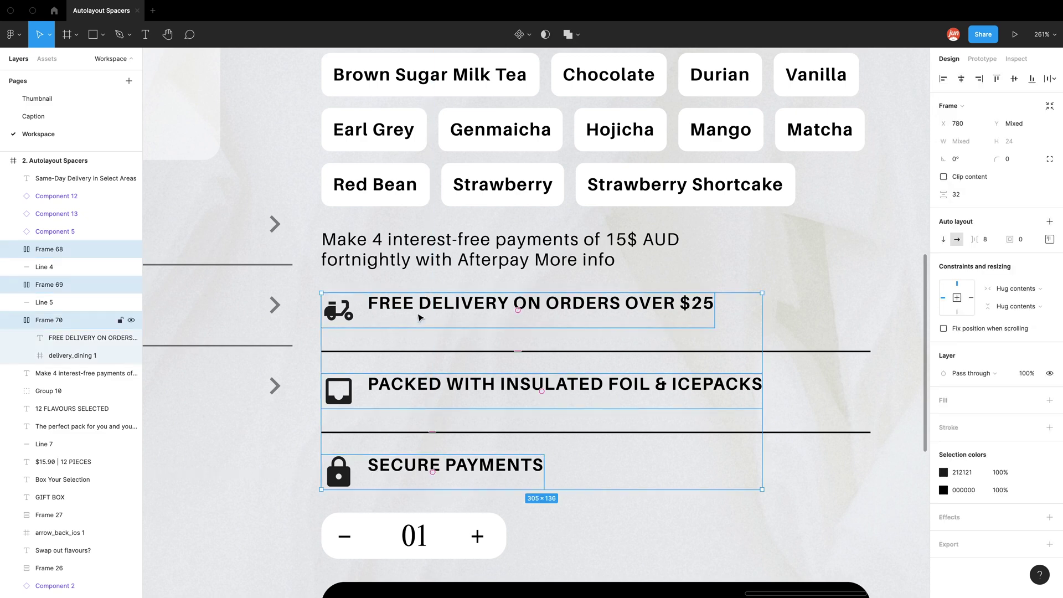
pyautogui.click(1054, 241)
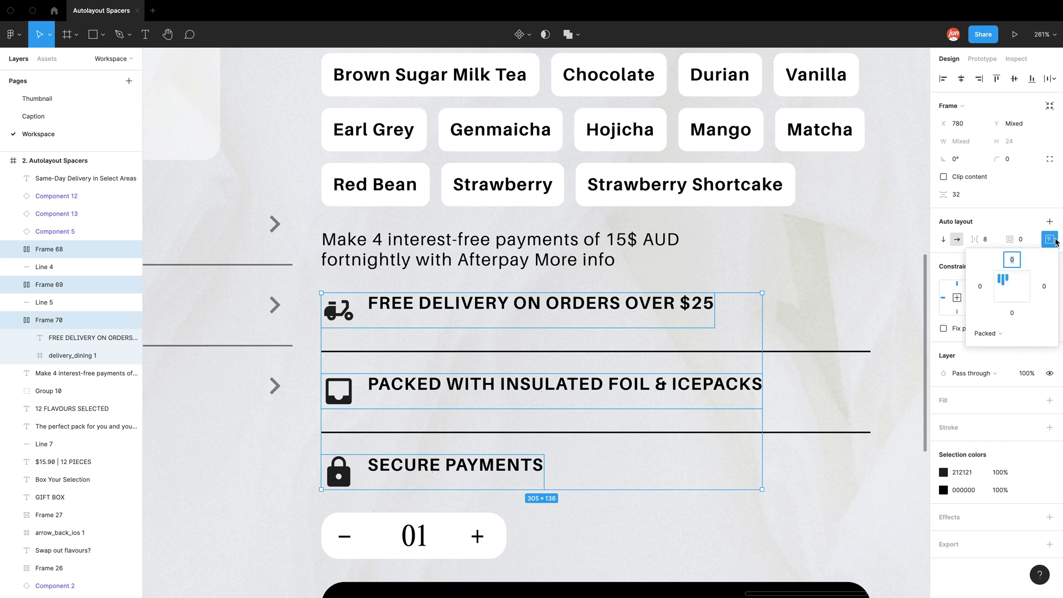
pyautogui.click(1006, 293)
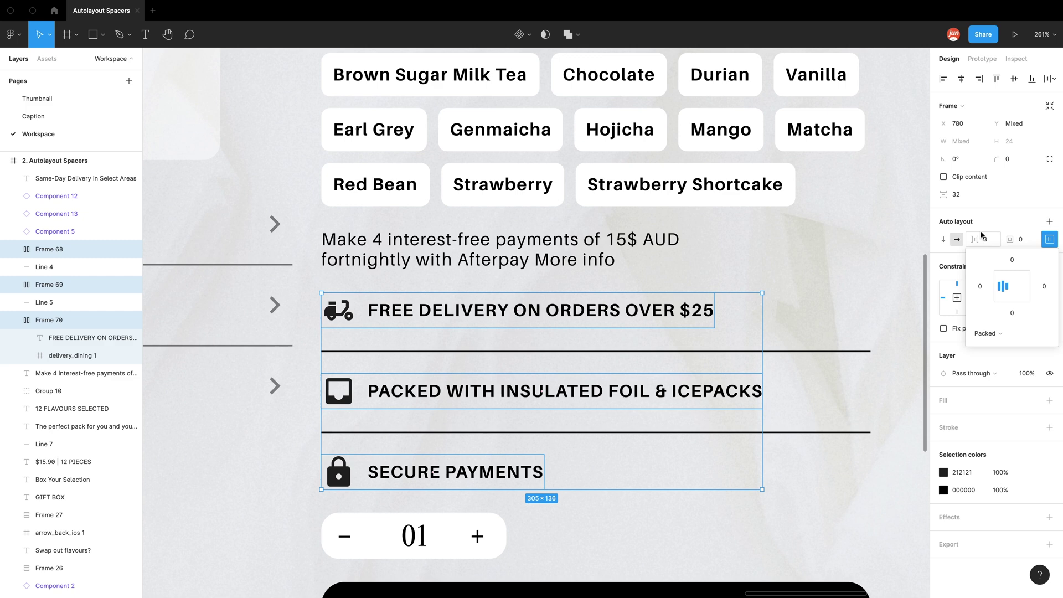
pyautogui.click(1006, 225)
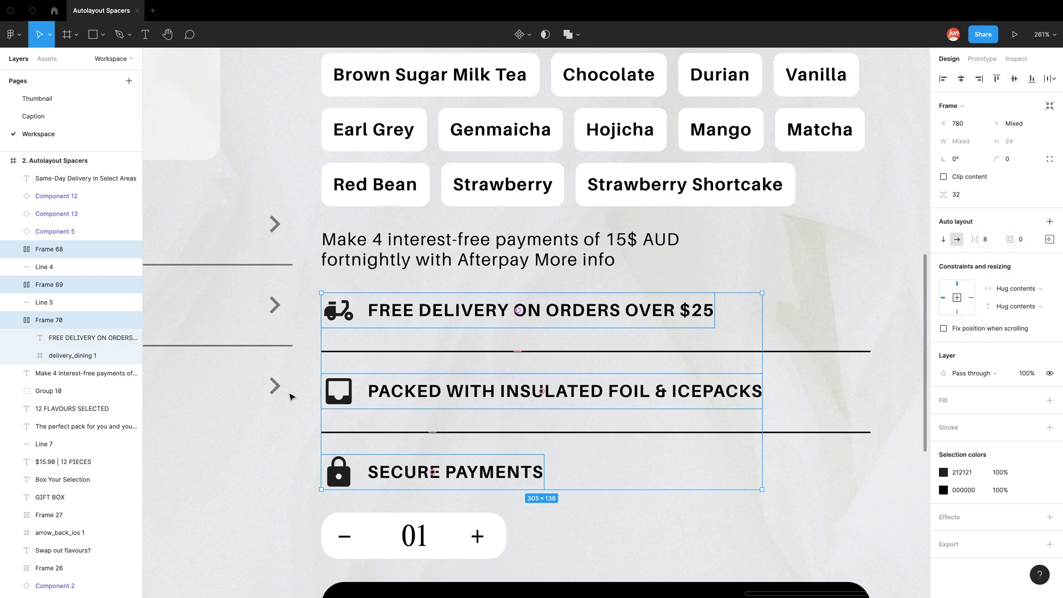
pyautogui.click(312, 426)
pyautogui.scroll(-3, 313, 425)
pyautogui.scroll(-5, 317, 282)
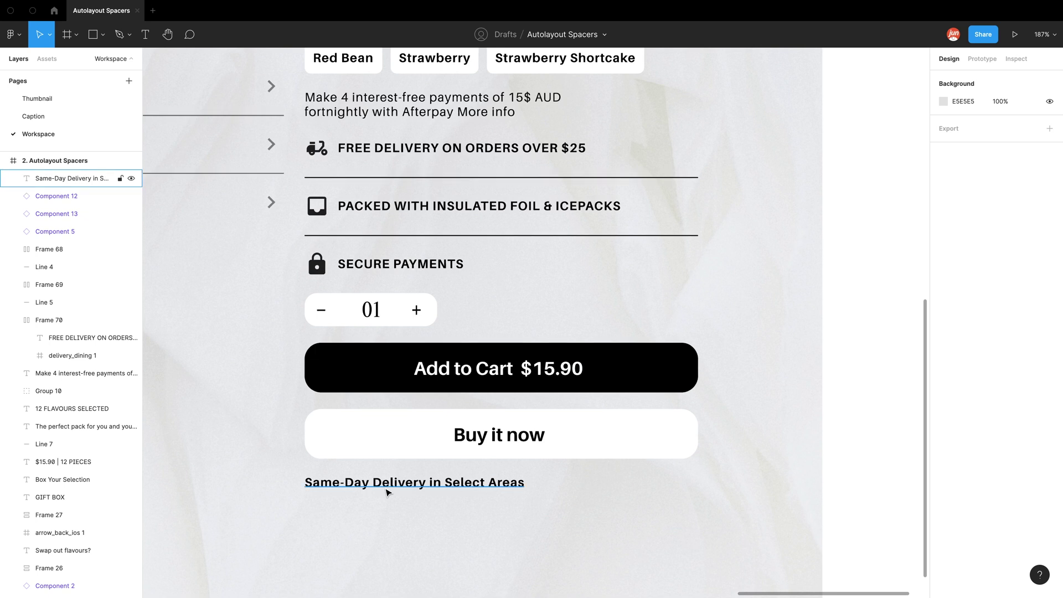
# Widen the Same-Day Delivery in Select Areas text to the column's right edge and center-align it
pyautogui.click(385, 491)
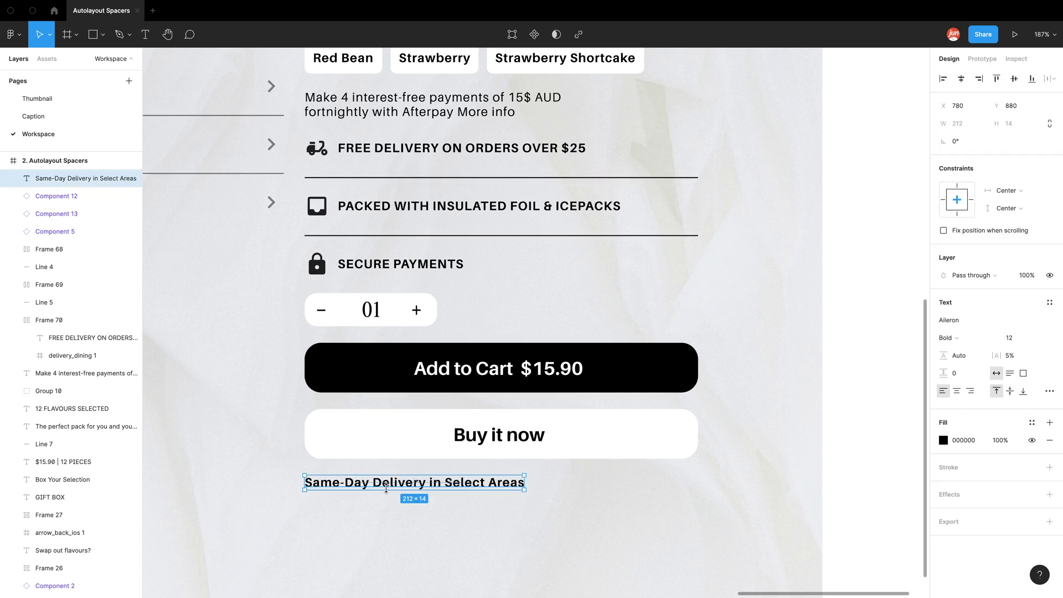
pyautogui.moveTo(525, 482); pyautogui.dragTo(698, 466)
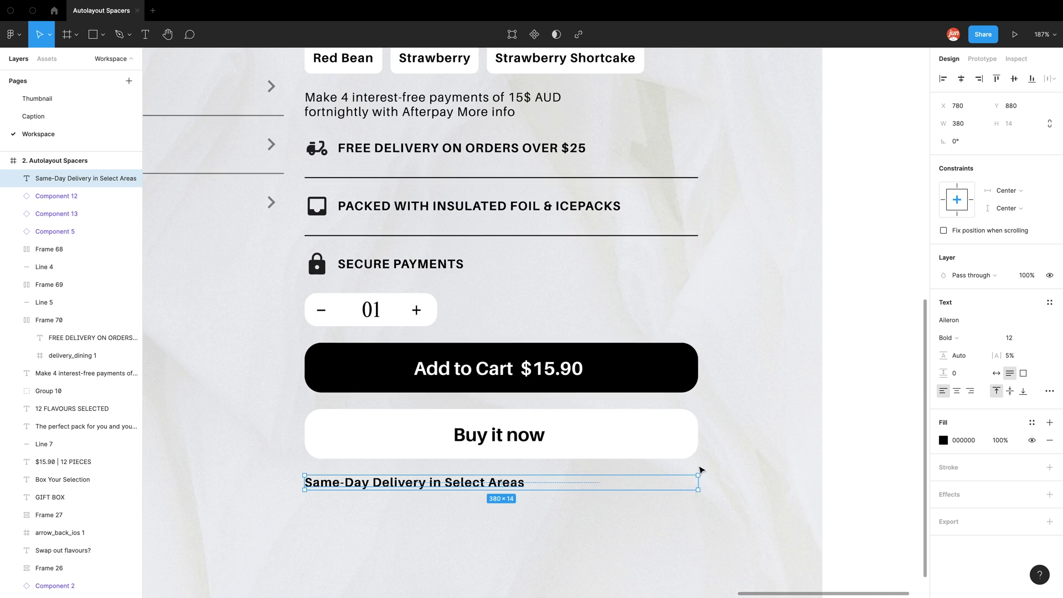
pyautogui.click(957, 391)
pyautogui.click(746, 436)
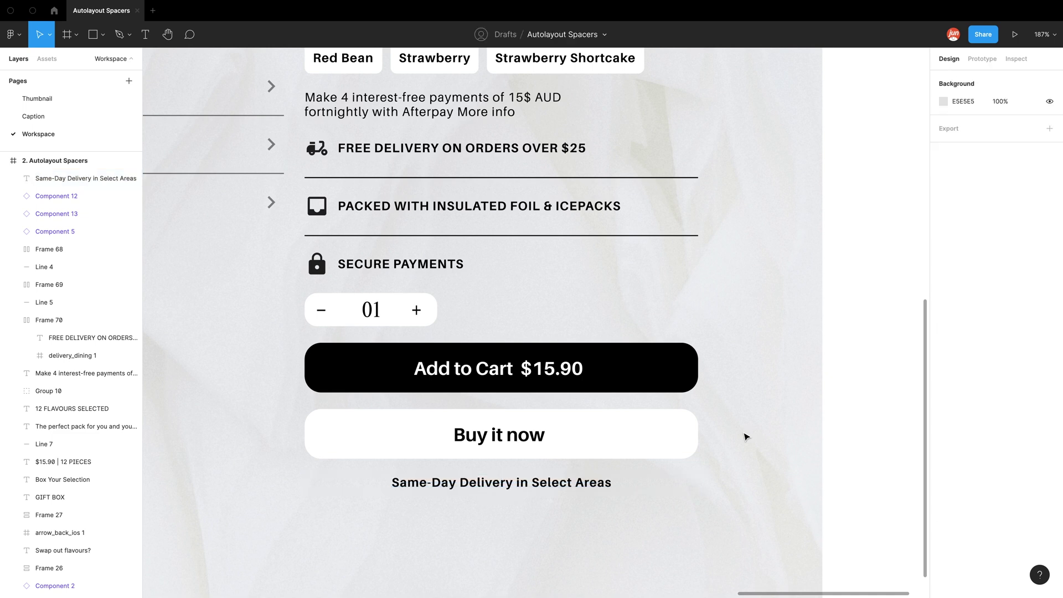
pyautogui.scroll(-2, 754, 432)
pyautogui.scroll(-6, 754, 431)
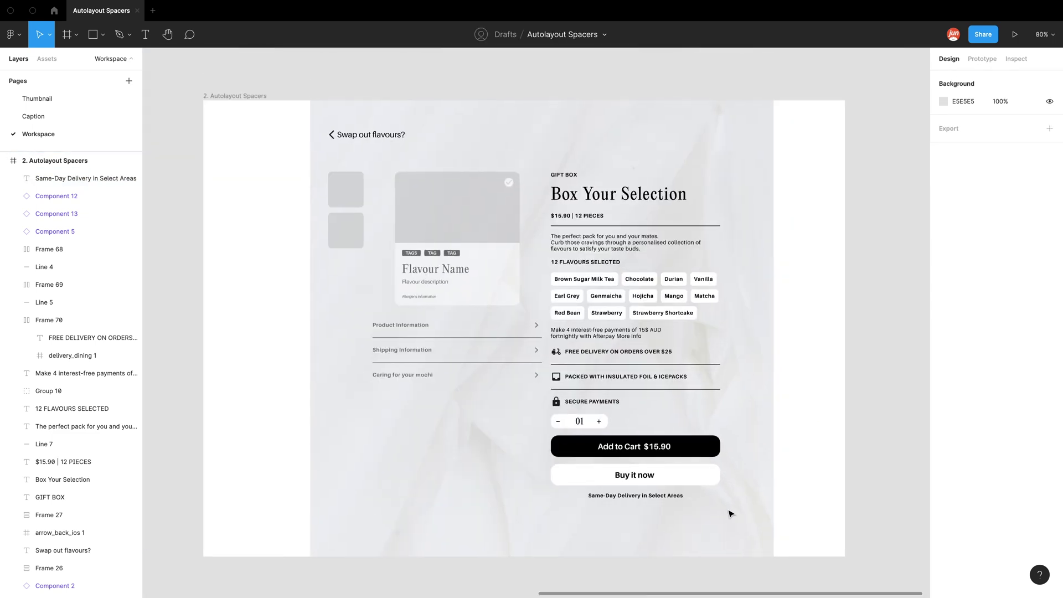
# Stack all product column contents in a vertical auto layout frame, Frame 71
pyautogui.moveTo(732, 515); pyautogui.dragTo(691, 485)
pyautogui.moveTo(598, 235); pyautogui.dragTo(614, 216)
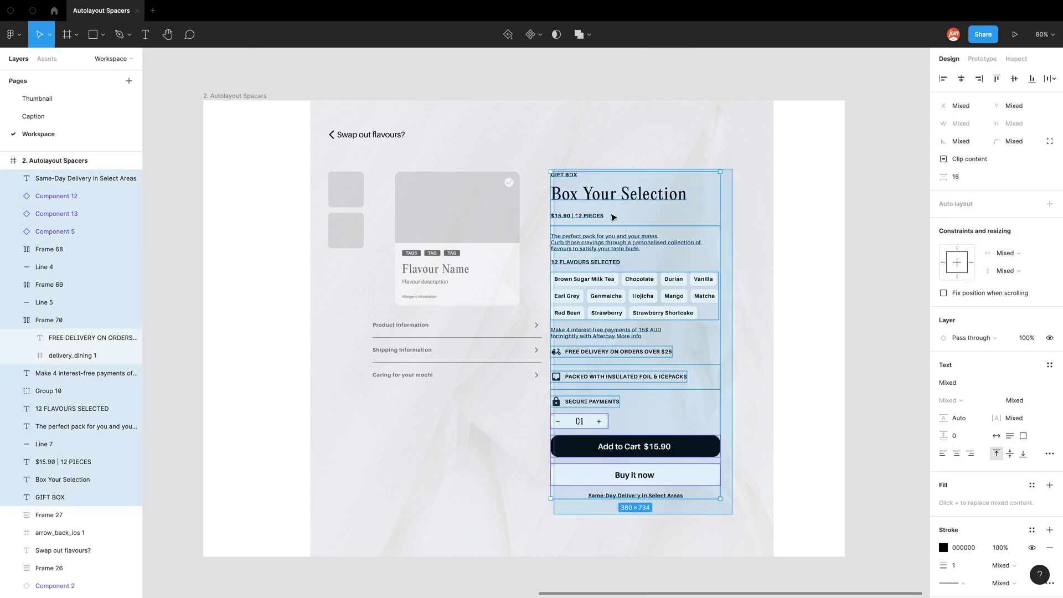
pyautogui.rightClick(620, 314)
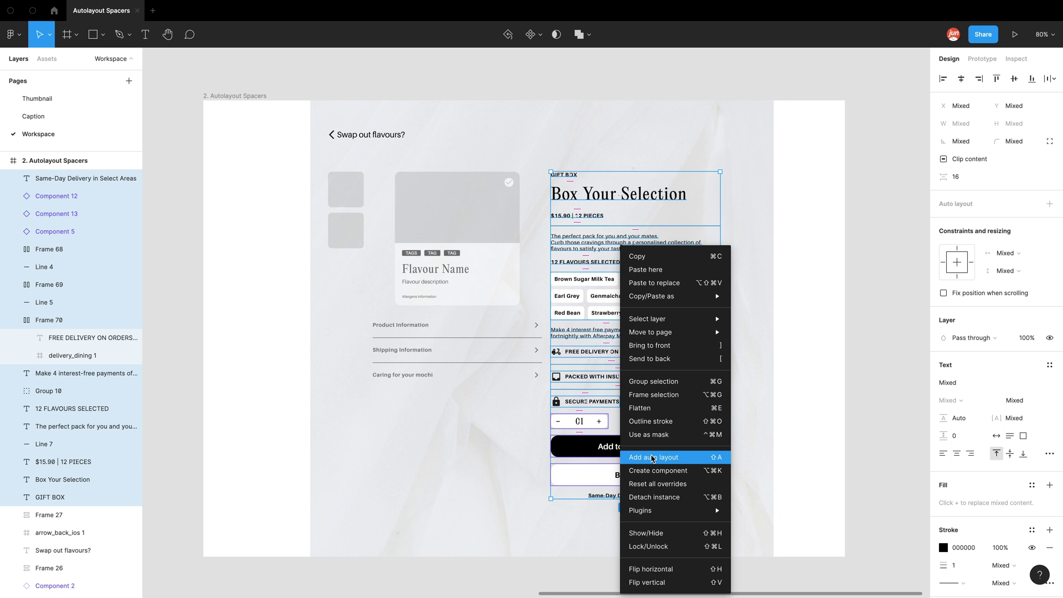
pyautogui.click(653, 457)
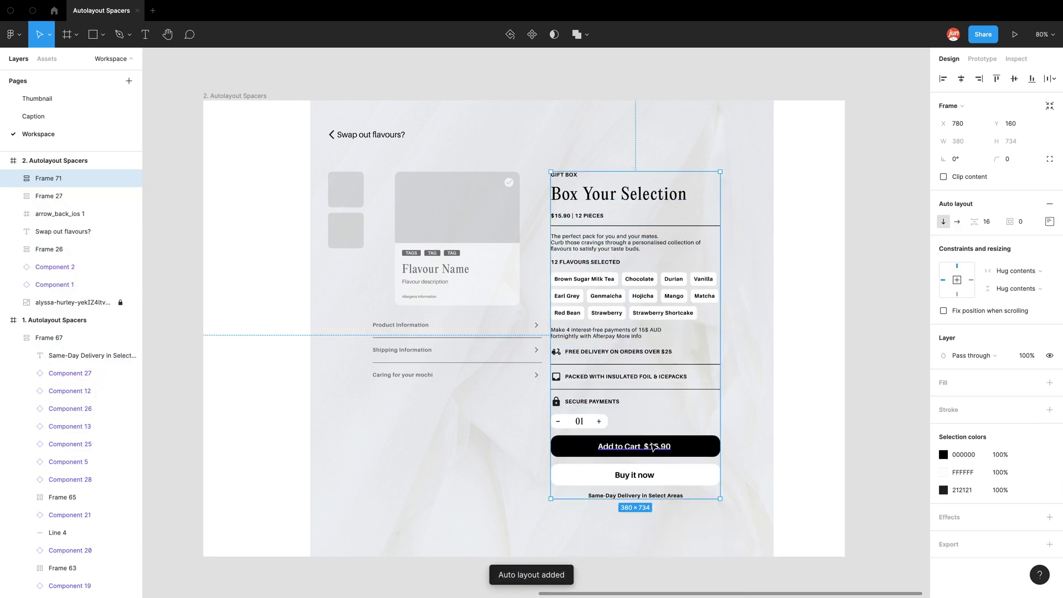
pyautogui.scroll(1, 651, 459)
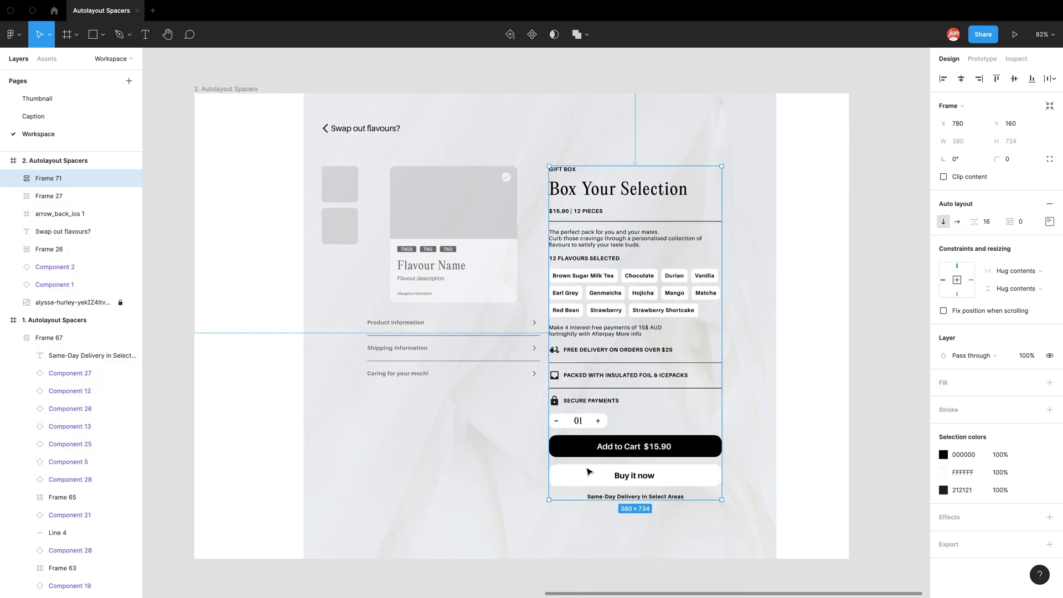
pyautogui.scroll(1, 614, 427)
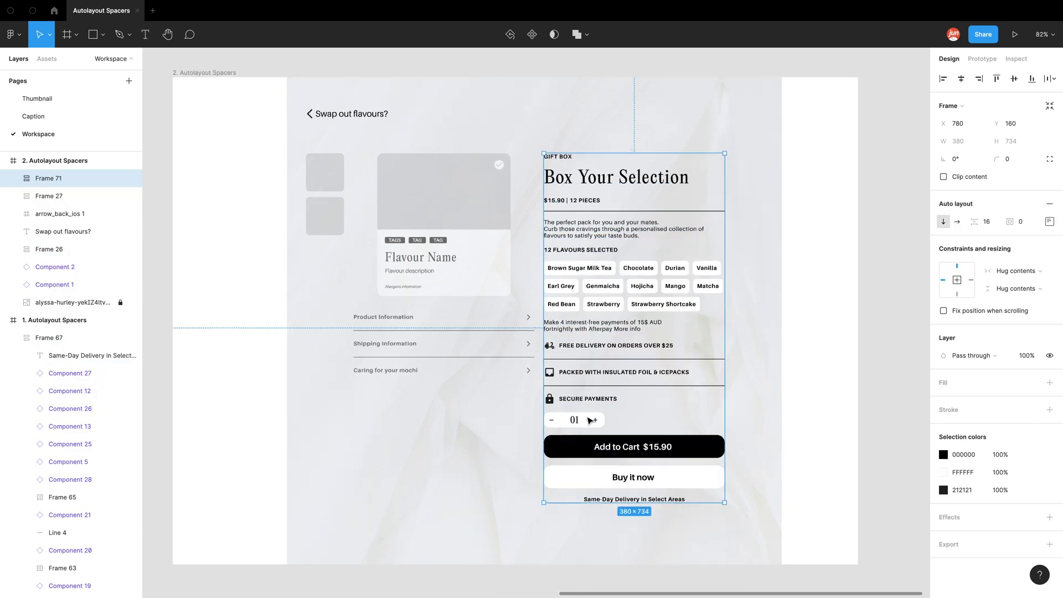
# Set Frame 71's item spacing to 16, shrinking it to 380×734
pyautogui.click(994, 223)
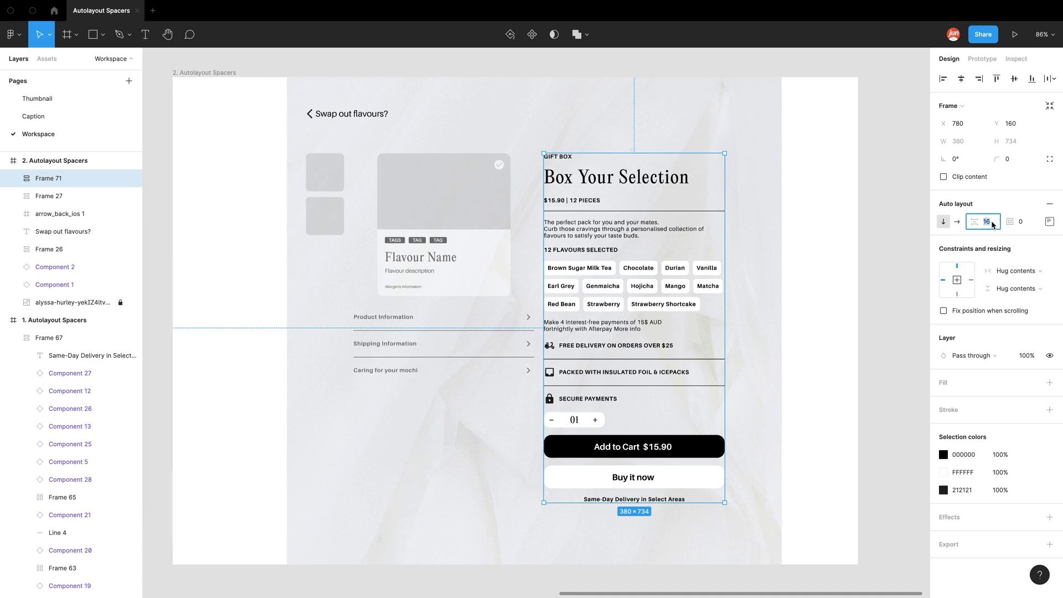
pyautogui.write('40')
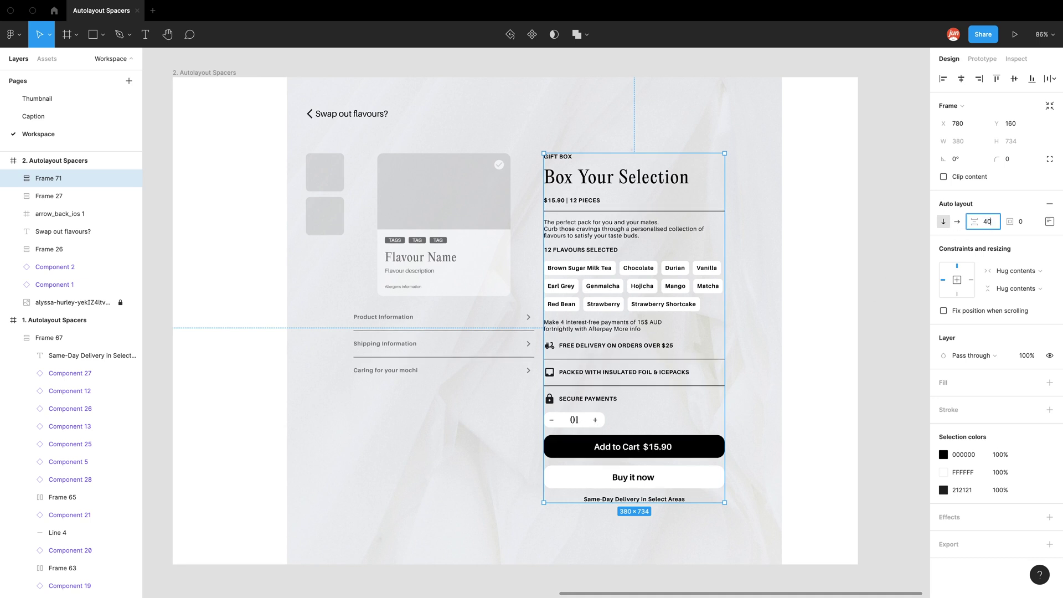
pyautogui.press('Return')
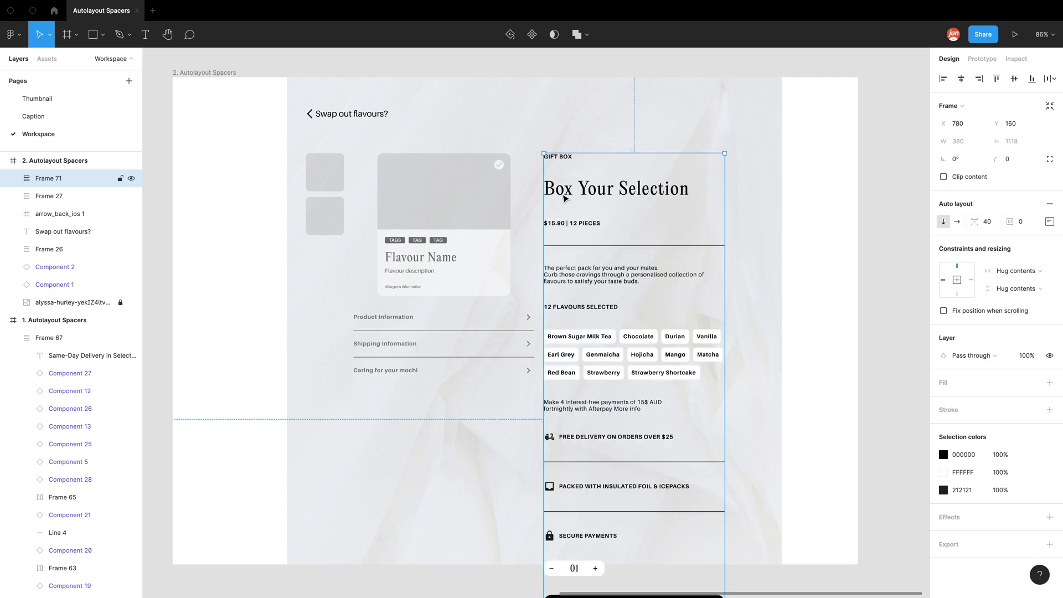
pyautogui.click(990, 223)
pyautogui.write('16')
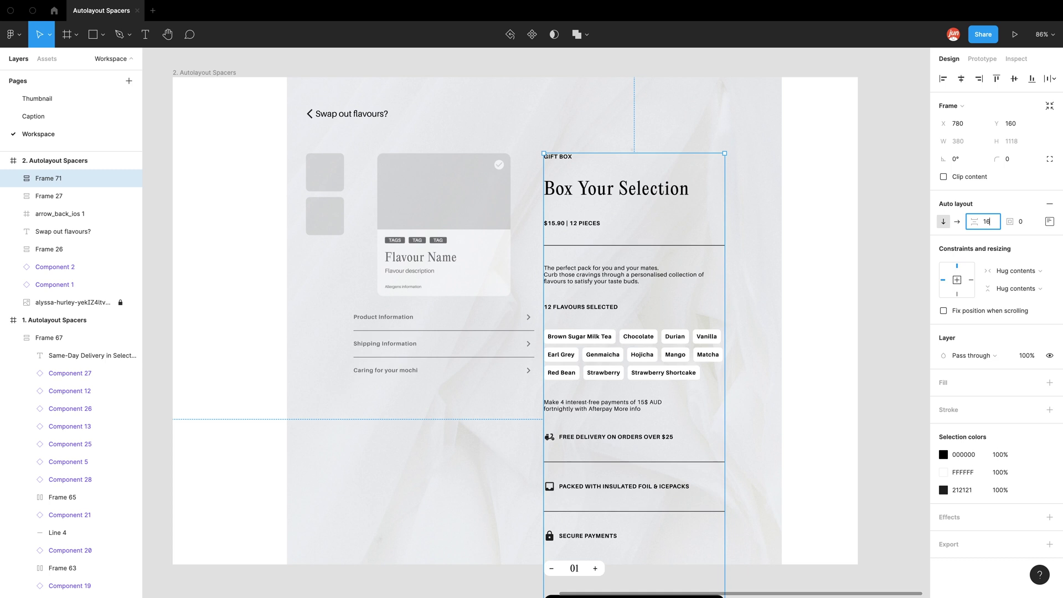
pyautogui.press('Return')
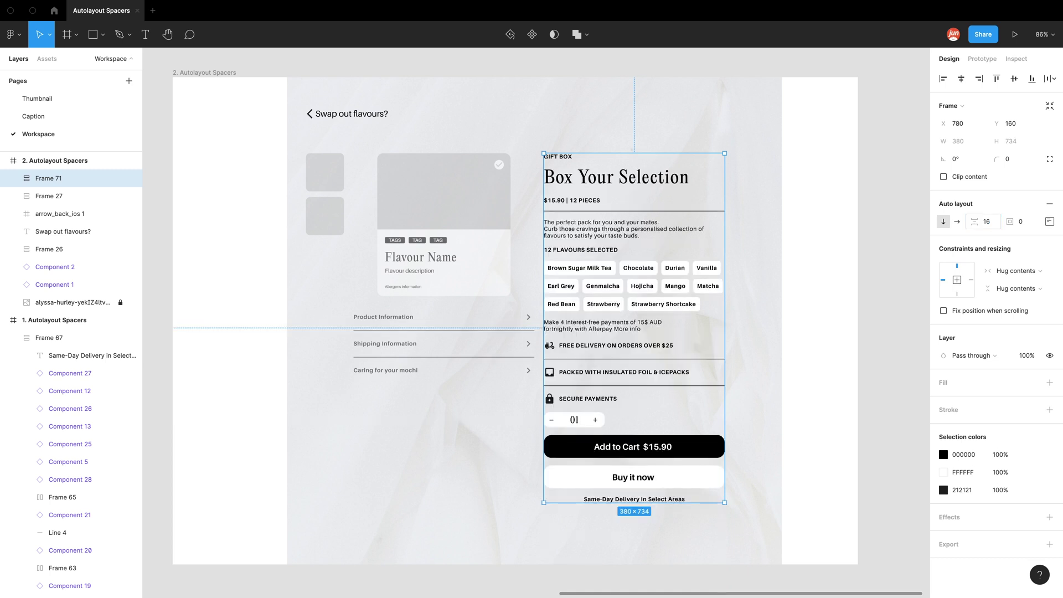
pyautogui.click(881, 303)
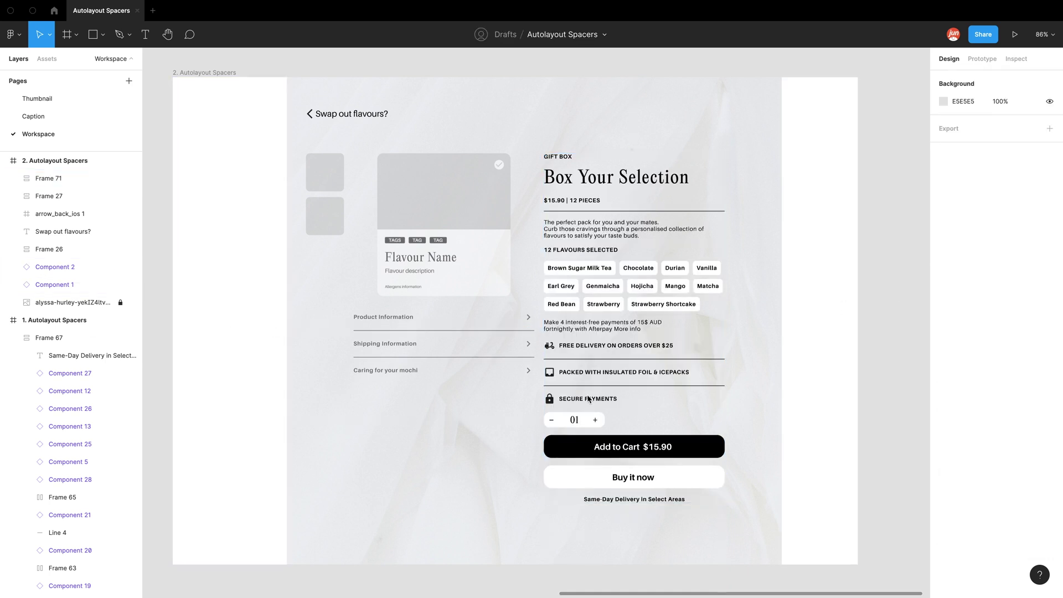
# Place a new frame, Frame 72, on the empty canvas right of the product page
pyautogui.moveTo(594, 393); pyautogui.dragTo(357, 391)
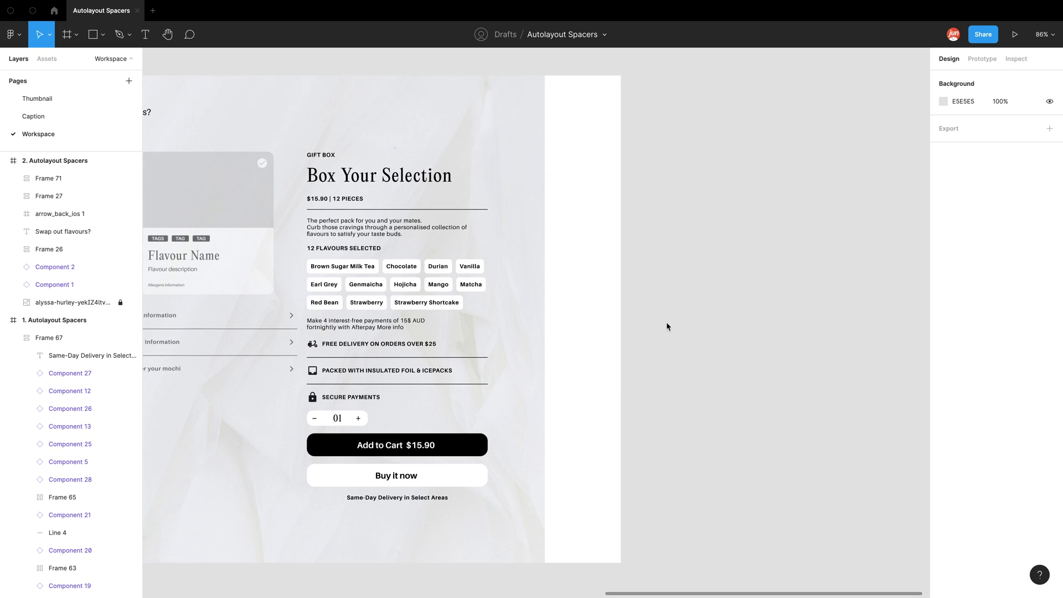
pyautogui.hscroll(5, 667, 327)
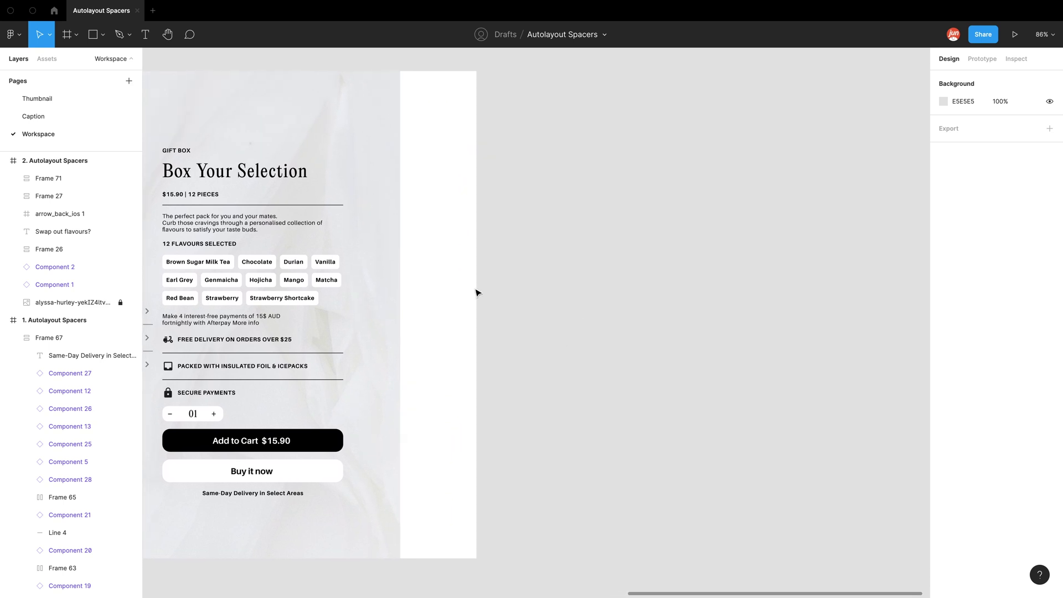
pyautogui.click(68, 40)
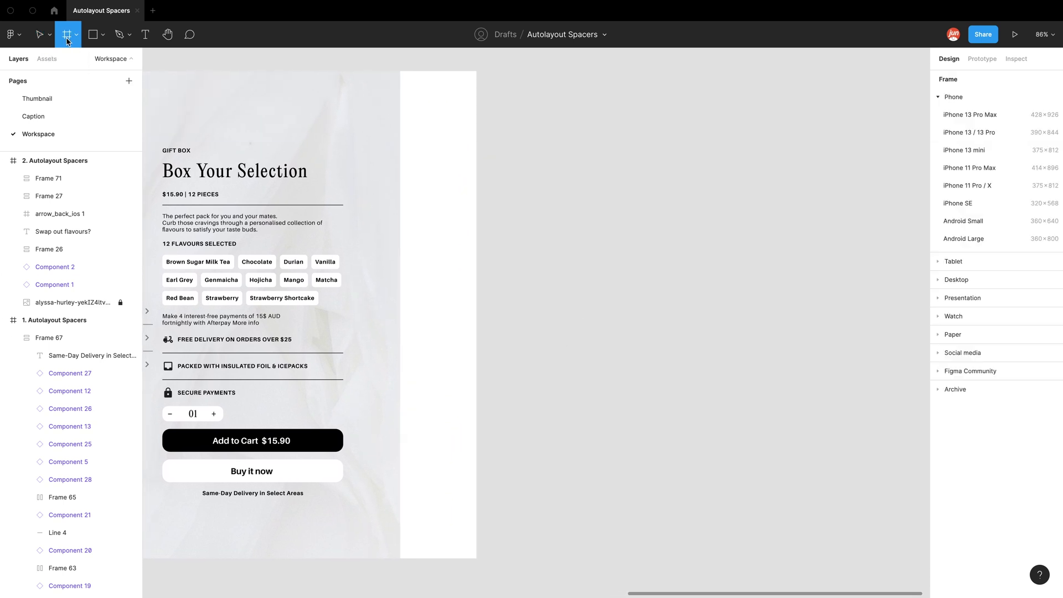
pyautogui.click(512, 213)
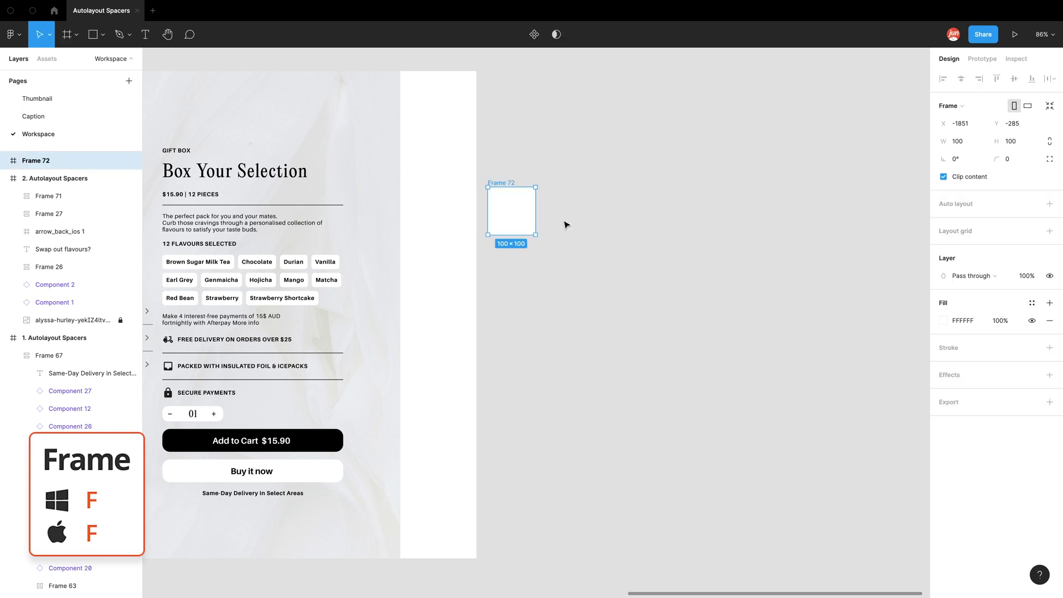
pyautogui.press('Escape')
# Match Frame 72 to the page's 380 px width, then move it back out with layout grids hidden
pyautogui.click(229, 176)
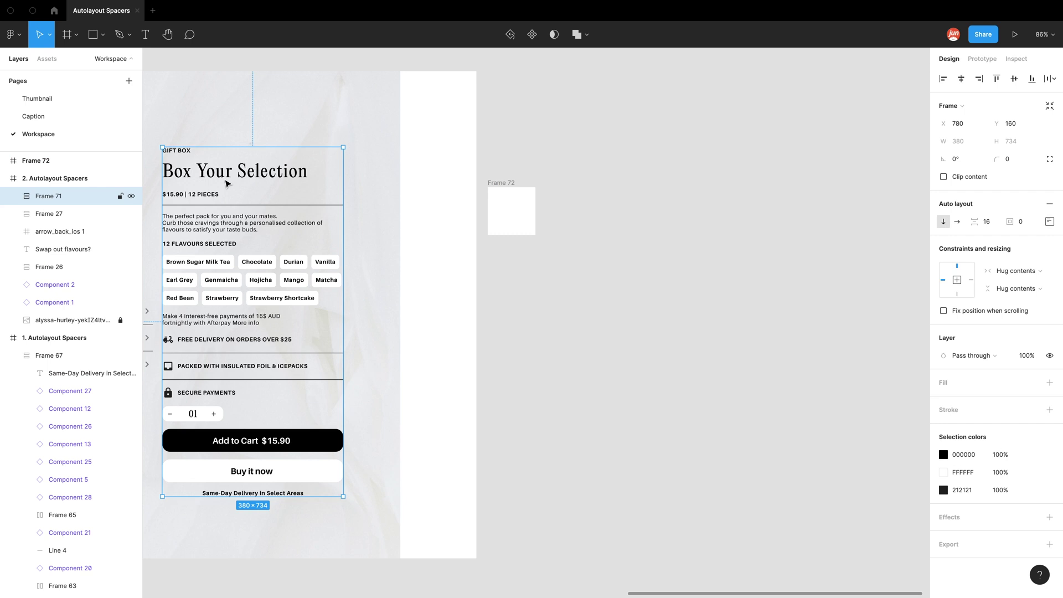
pyautogui.hotkey('ctrl', 'g')
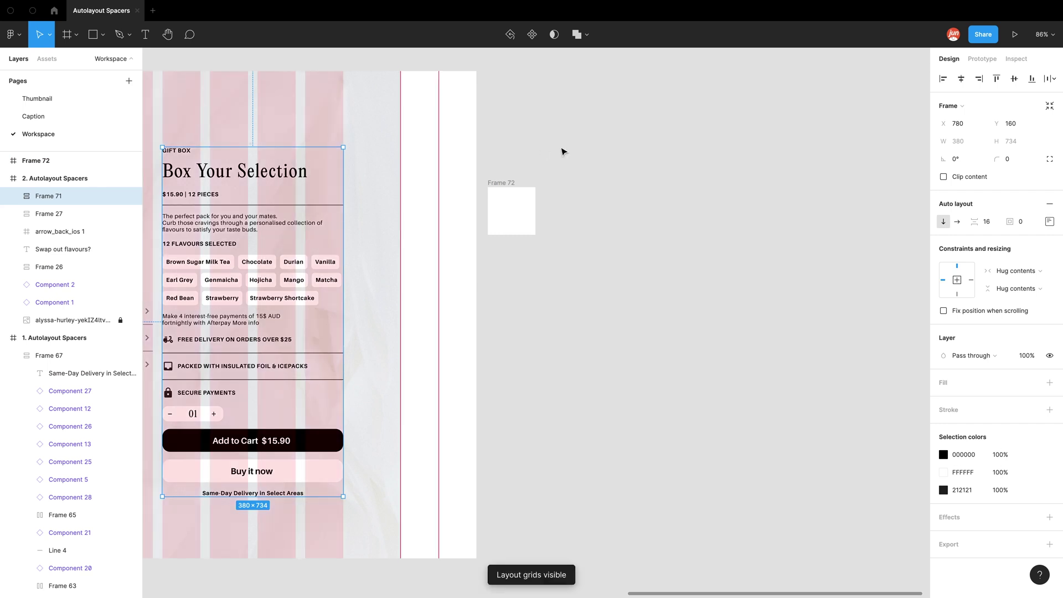
pyautogui.click(545, 169)
pyautogui.moveTo(512, 182); pyautogui.dragTo(343, 105)
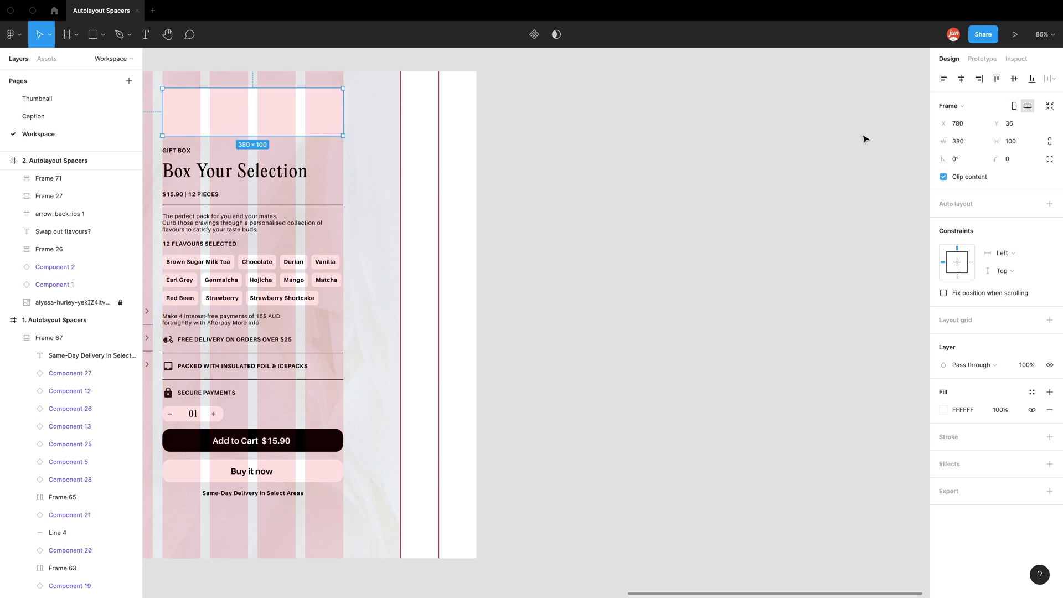
pyautogui.moveTo(266, 125); pyautogui.dragTo(617, 251)
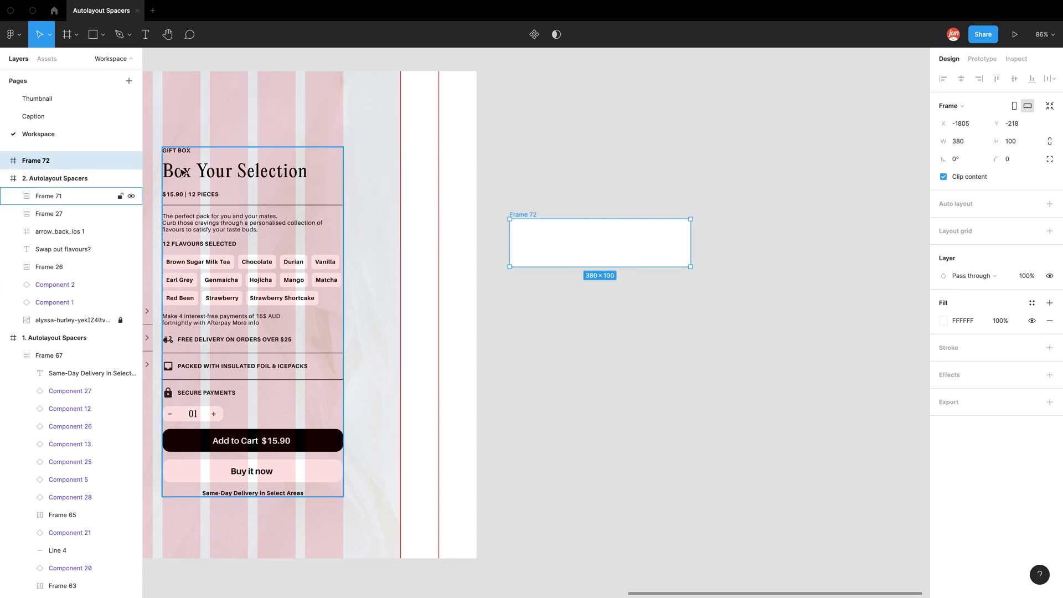
pyautogui.hotkey('ctrl', 'g')
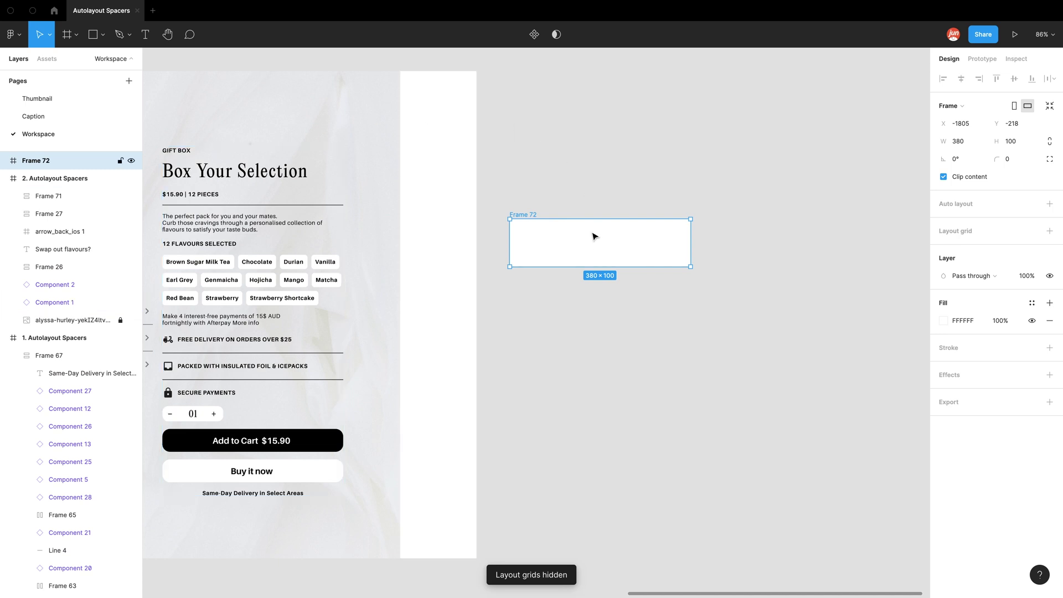
# Set Frame 72's height to 8 and duplicate it below as a 16 px tall copy
pyautogui.scroll(2, 669, 209)
pyautogui.moveTo(669, 209); pyautogui.dragTo(522, 197)
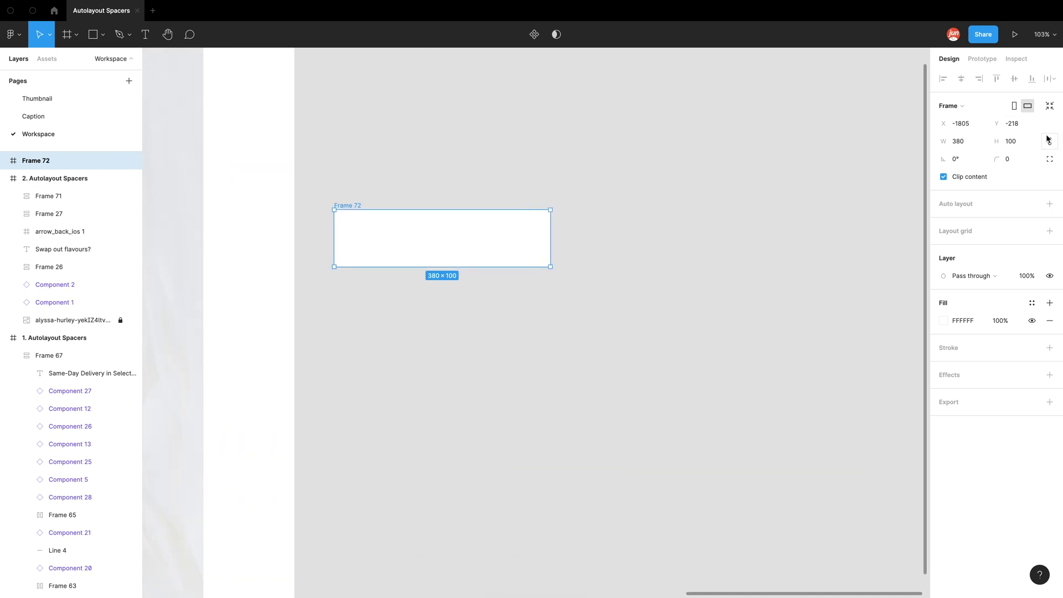
pyautogui.write('8')
pyautogui.press('Return')
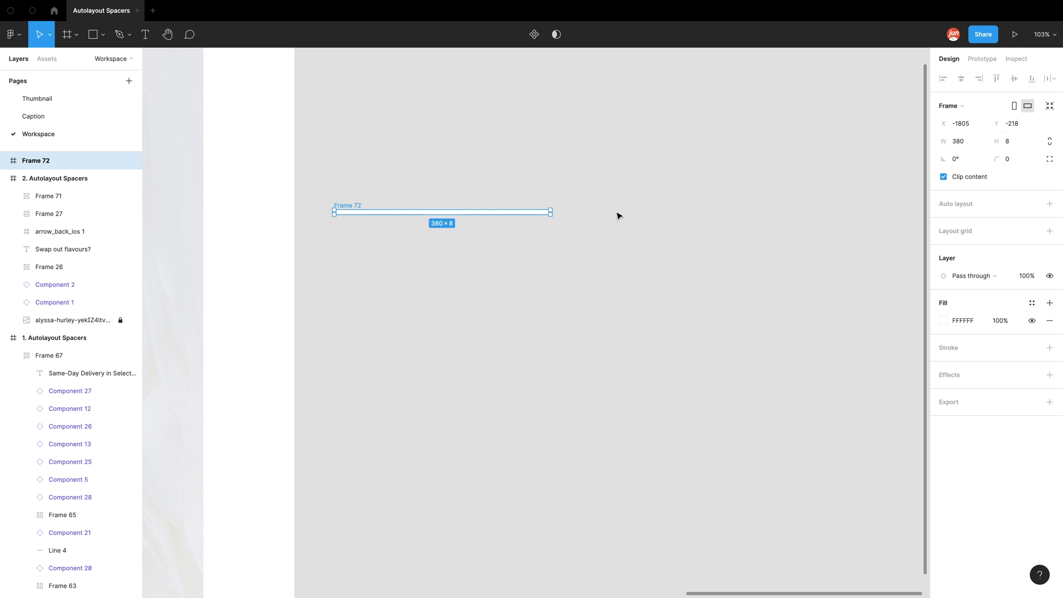
pyautogui.click(564, 219)
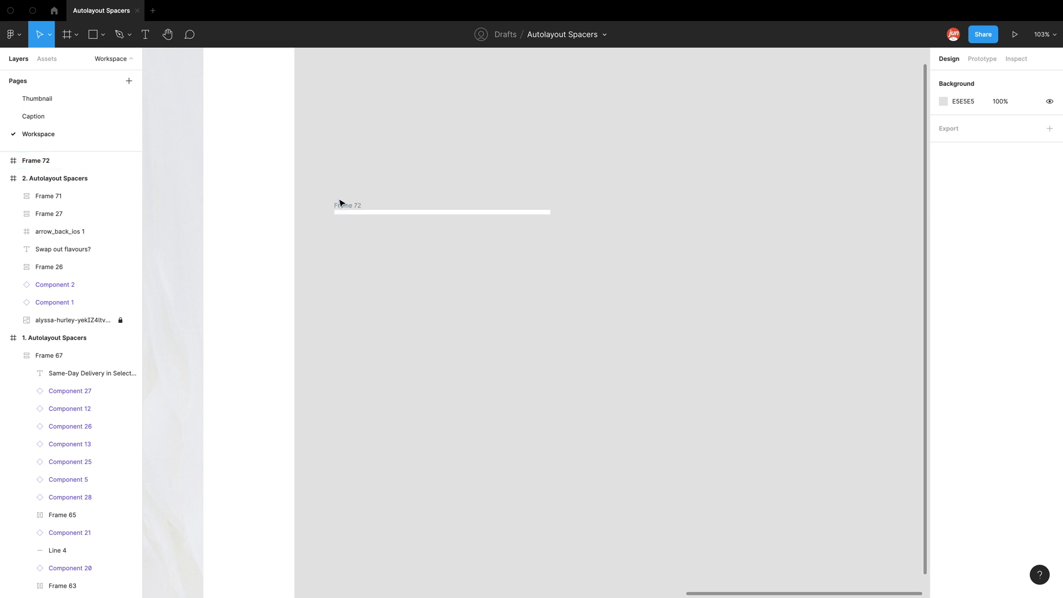
pyautogui.moveTo(343, 209); pyautogui.dragTo(345, 231)
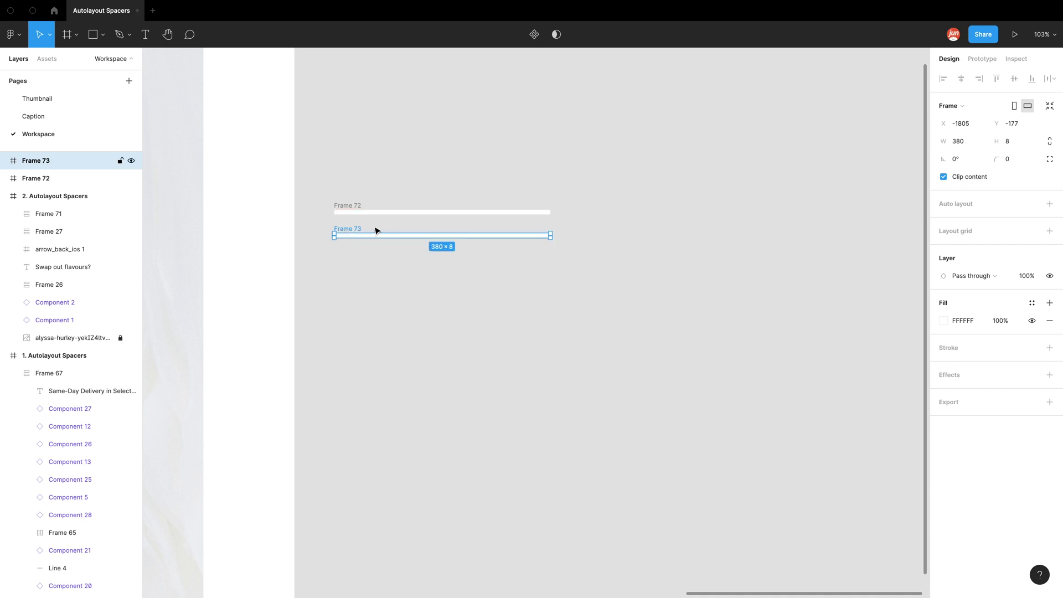
pyautogui.click(1010, 144)
pyautogui.write('16')
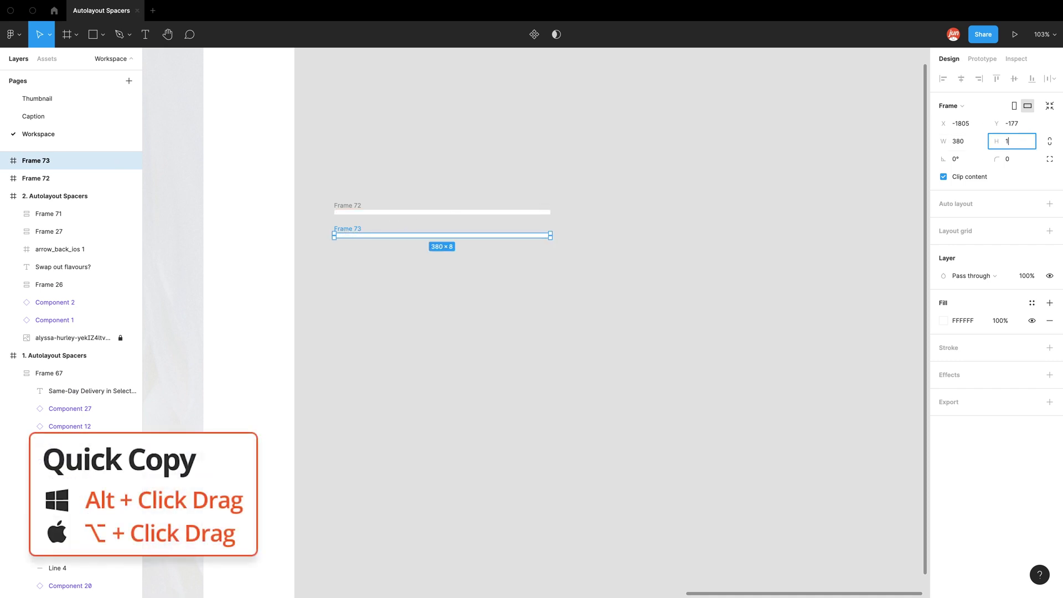
pyautogui.click(741, 219)
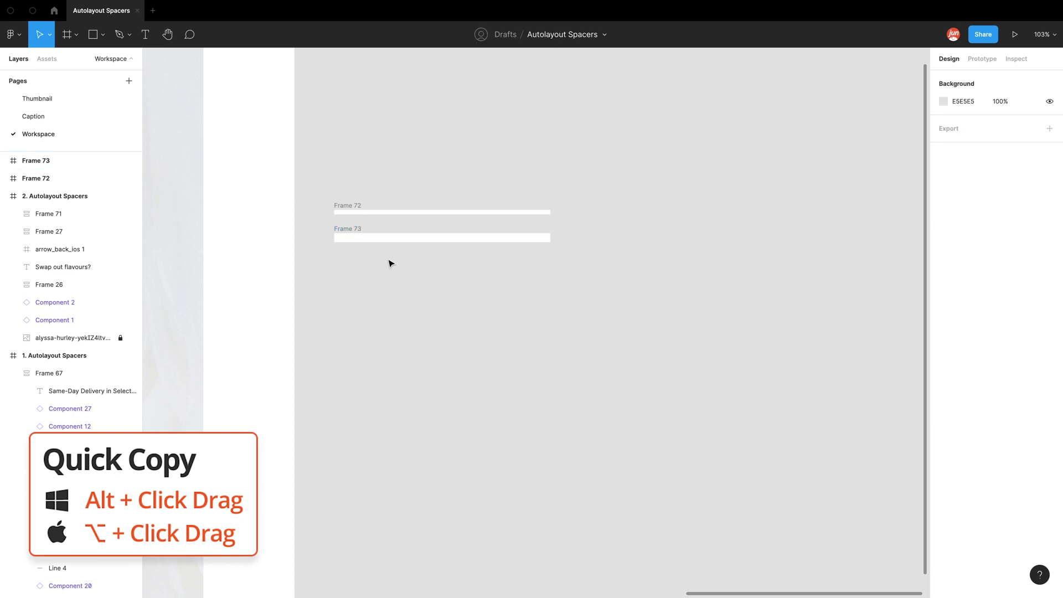
# Add two more copies below, 24 px and 48 px tall
pyautogui.moveTo(357, 238); pyautogui.dragTo(358, 266)
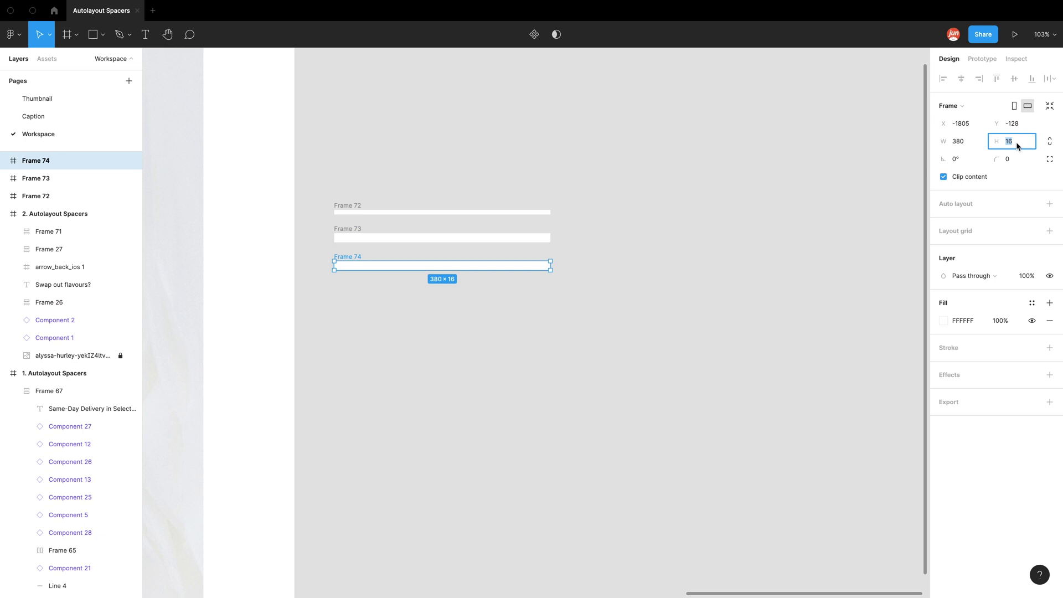
pyautogui.write('24')
pyautogui.press('Return')
pyautogui.click(683, 285)
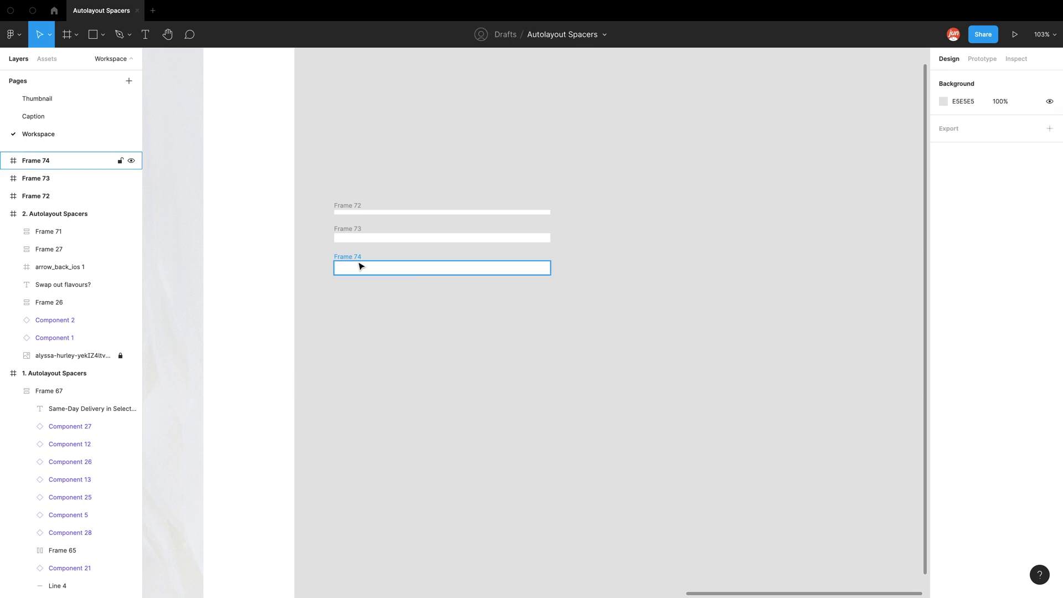
pyautogui.moveTo(361, 267); pyautogui.dragTo(361, 291)
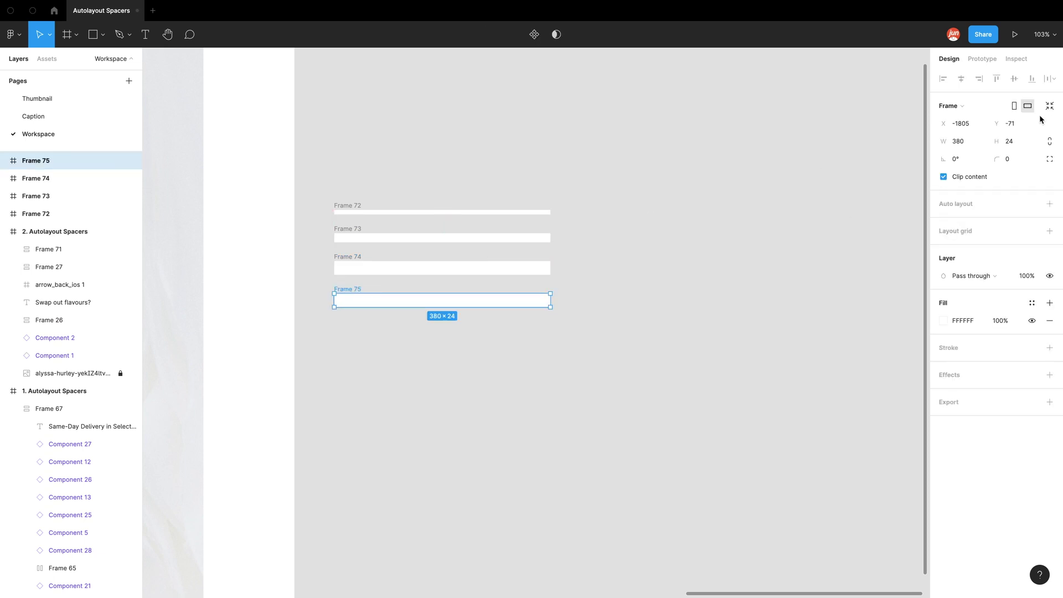
pyautogui.click(1018, 141)
pyautogui.write('48')
pyautogui.press('Return')
pyautogui.click(646, 204)
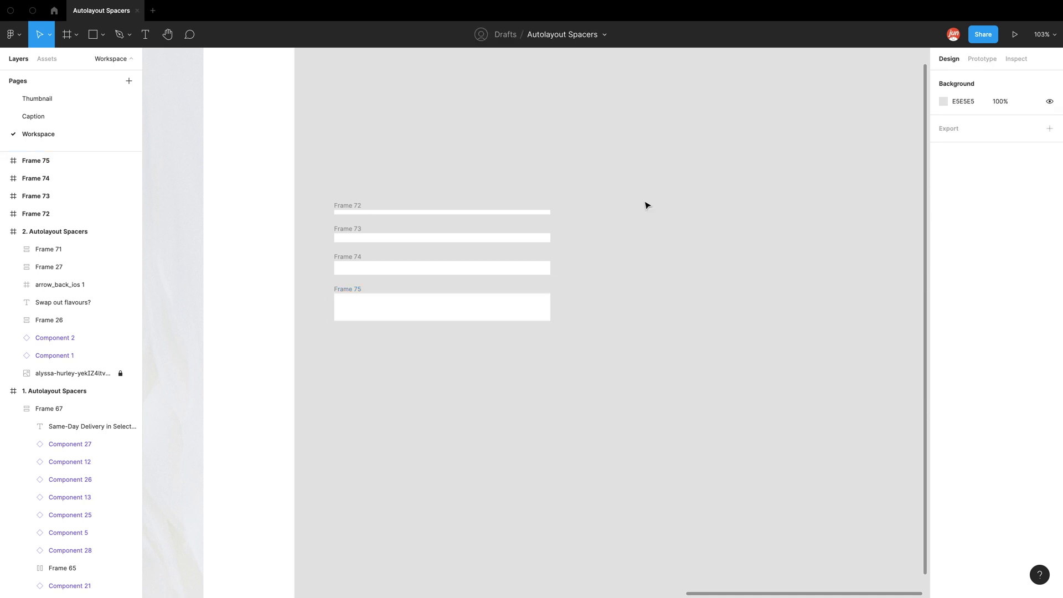
# Rename Frame 72 to '8px Spacer' and Frame 73 to '16px Spacer'
pyautogui.doubleClick(360, 206)
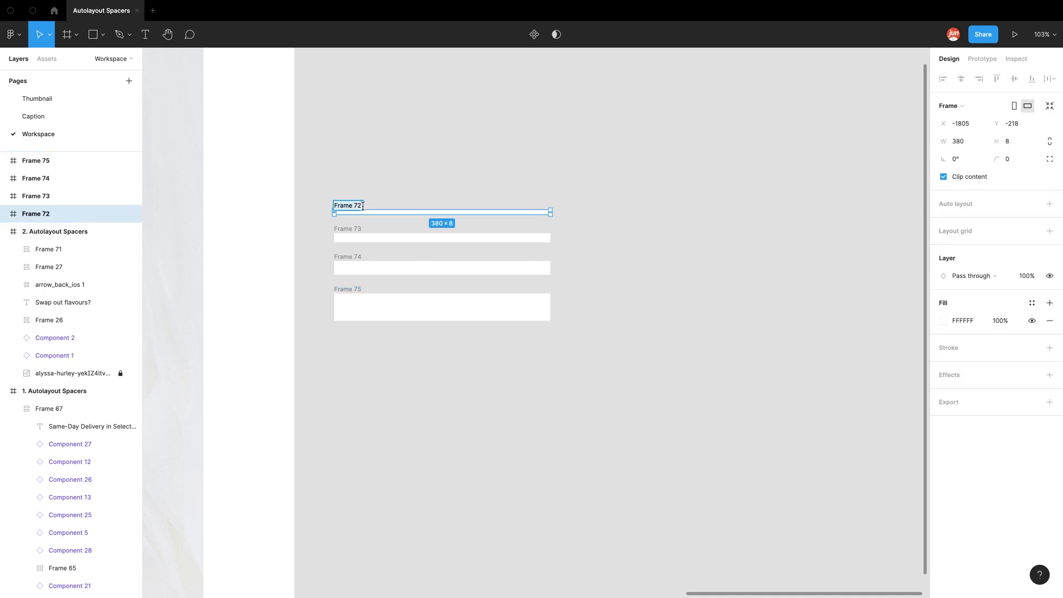
pyautogui.write('8px Spacer')
pyautogui.doubleClick(350, 228)
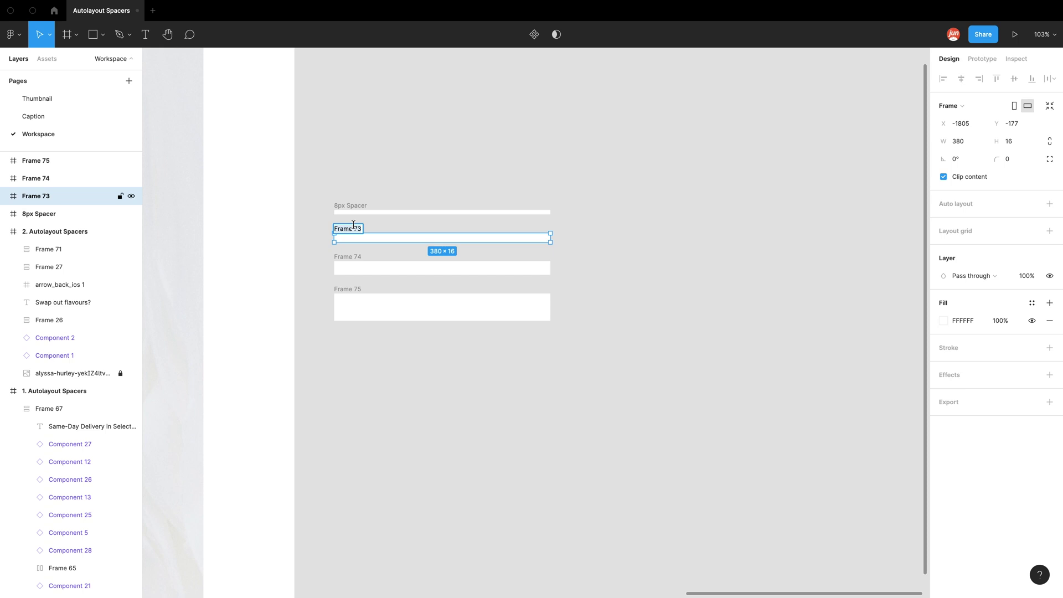
pyautogui.write('8px Spacer')
pyautogui.doubleClick(333, 228)
pyautogui.write('16px')
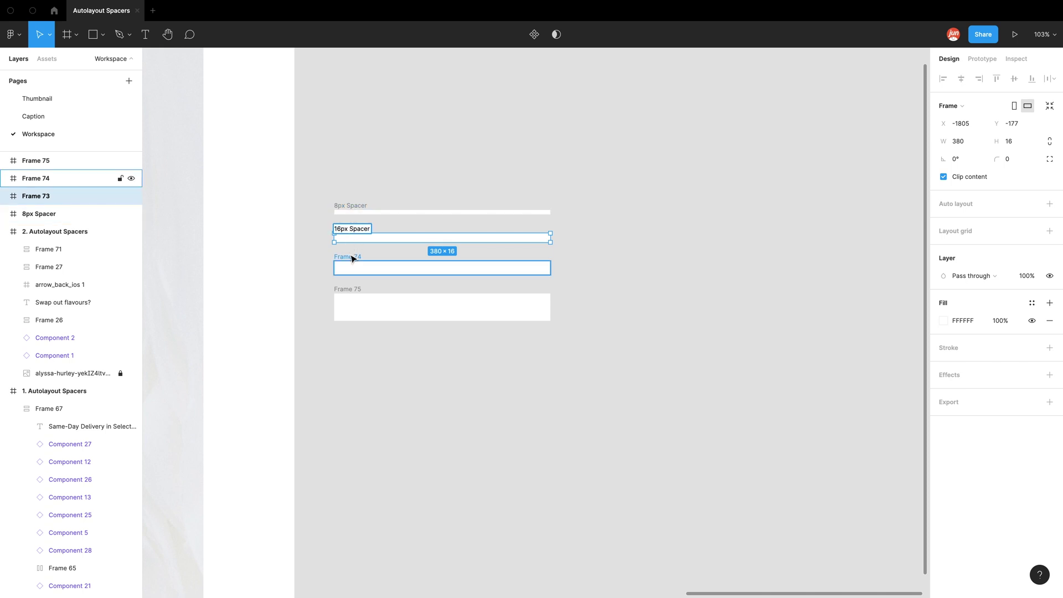
# Rename the remaining two frames '24px Spacer' and '48px Spacer'
pyautogui.doubleClick(352, 257)
pyautogui.write('8px Spacer')
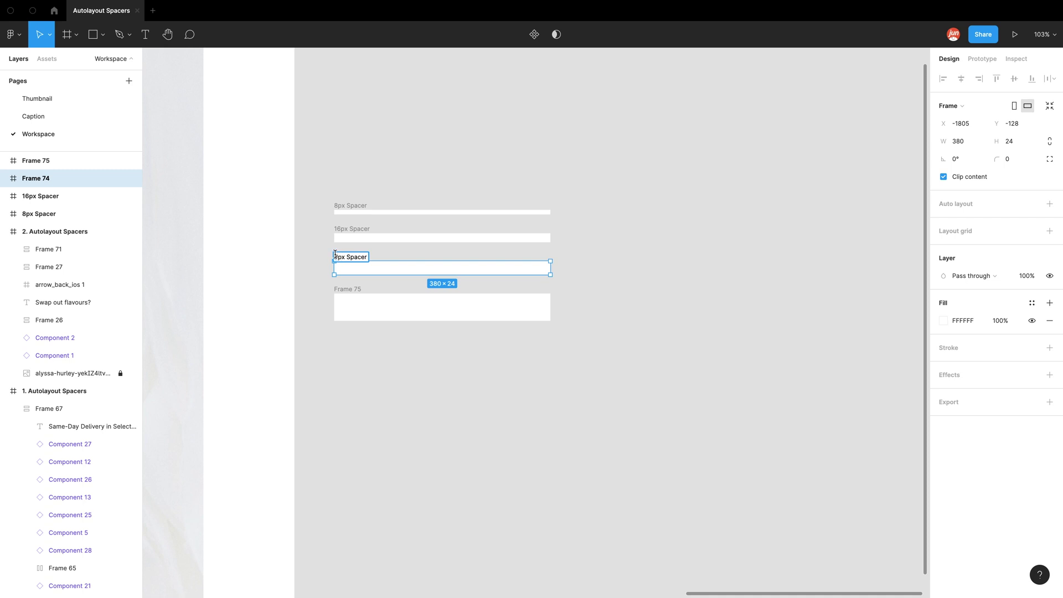
pyautogui.write('24')
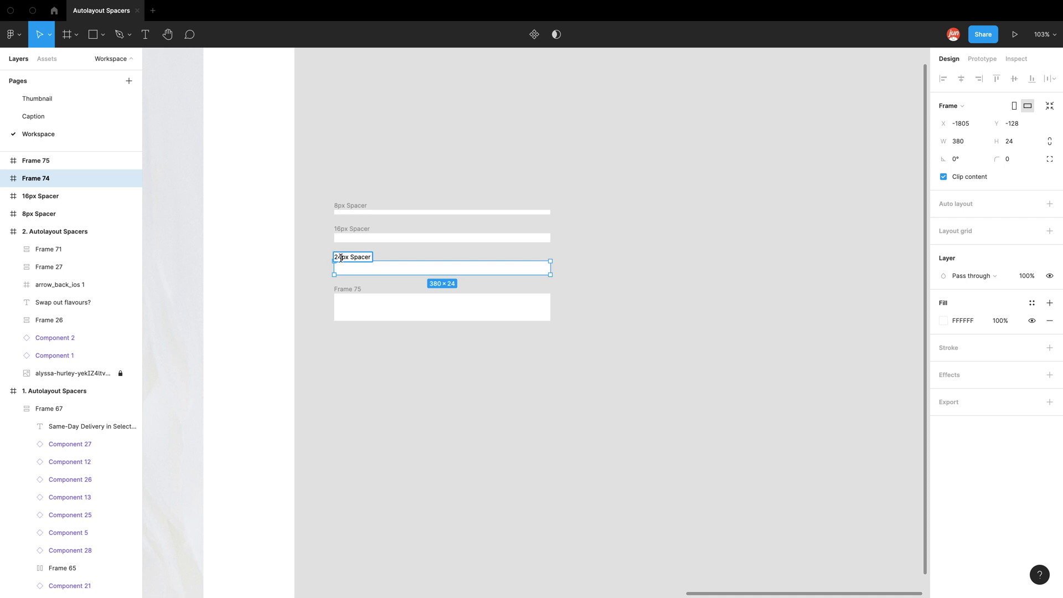
pyautogui.doubleClick(353, 289)
pyautogui.write('8px Spacer')
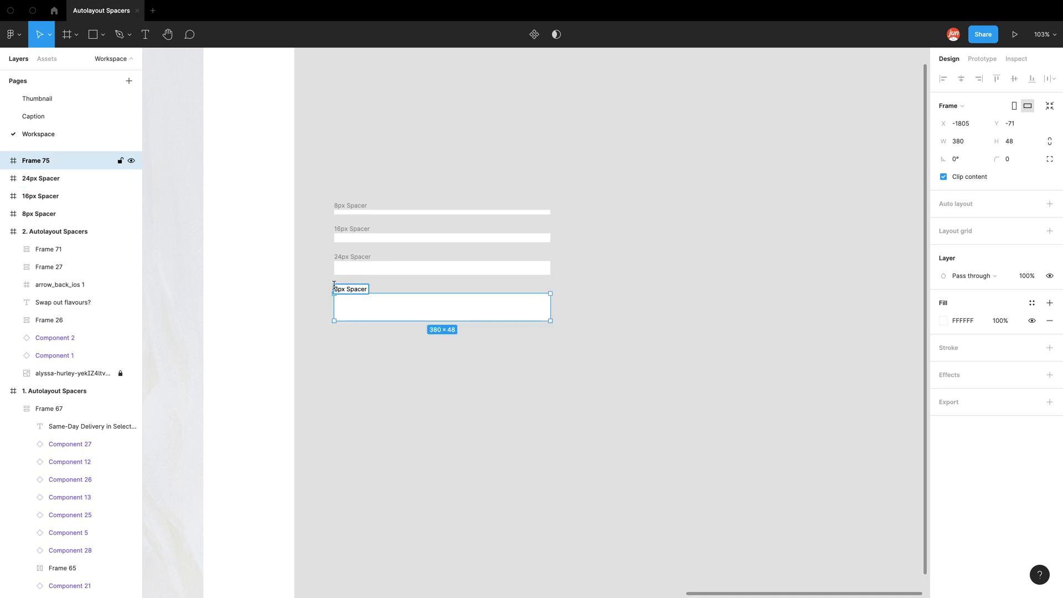
pyautogui.write('48')
pyautogui.click(353, 335)
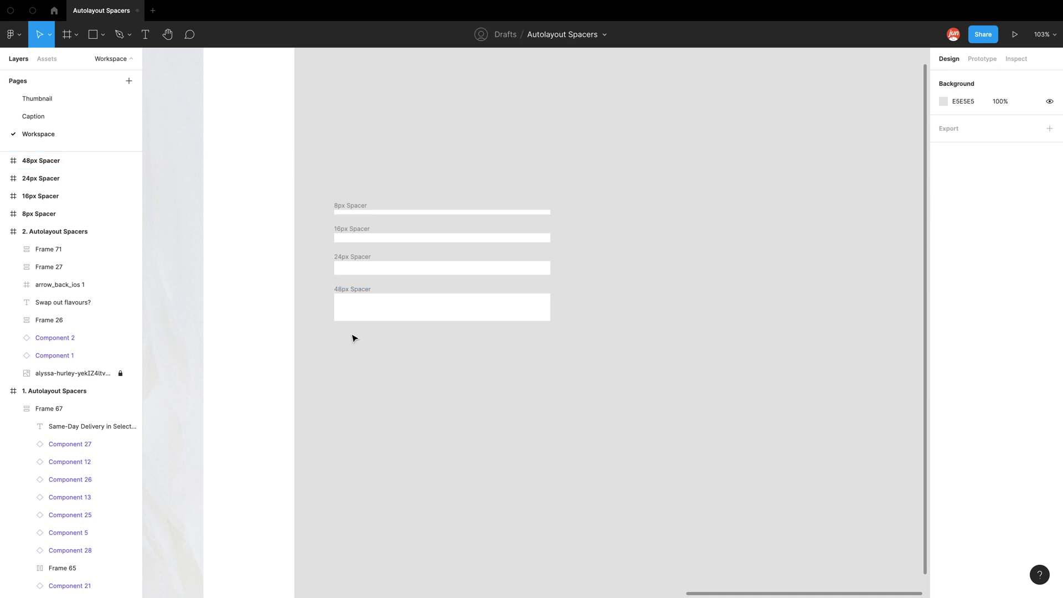
# Fill the 8px spacer red and the 16px spacer orange from Document colors
pyautogui.click(361, 207)
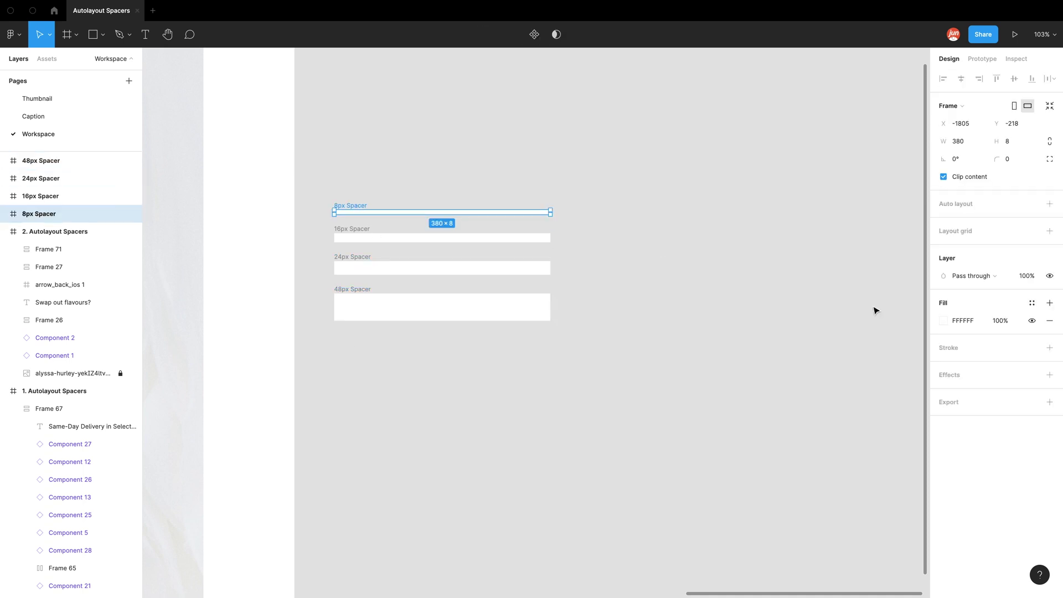
pyautogui.click(942, 320)
pyautogui.click(837, 544)
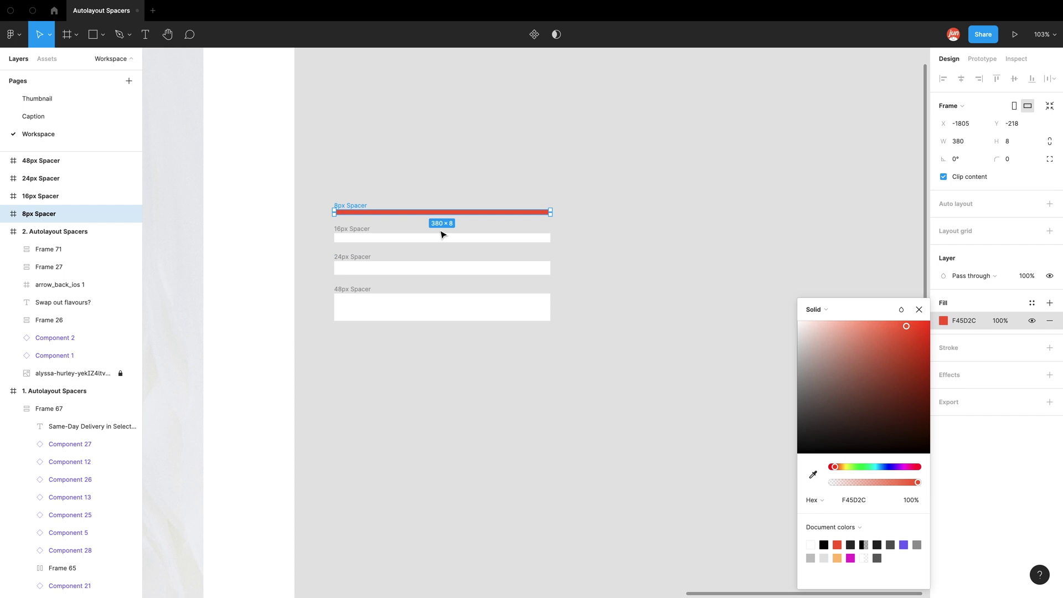
pyautogui.click(391, 237)
pyautogui.click(958, 346)
pyautogui.click(941, 321)
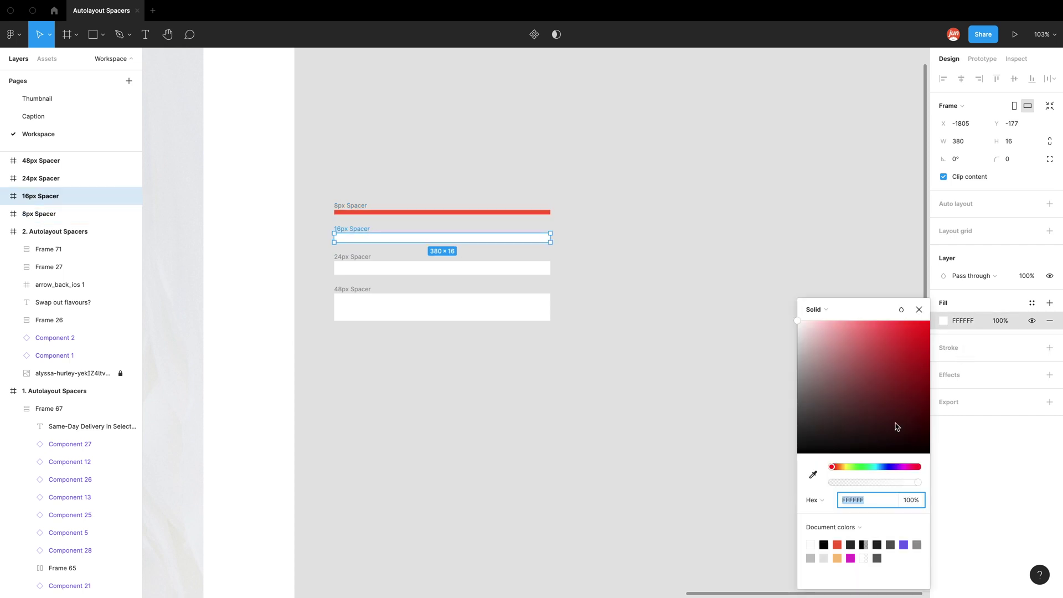
pyautogui.click(837, 558)
# Fill the 24px spacer purple (7567F6) and the 48px spacer magenta
pyautogui.click(357, 258)
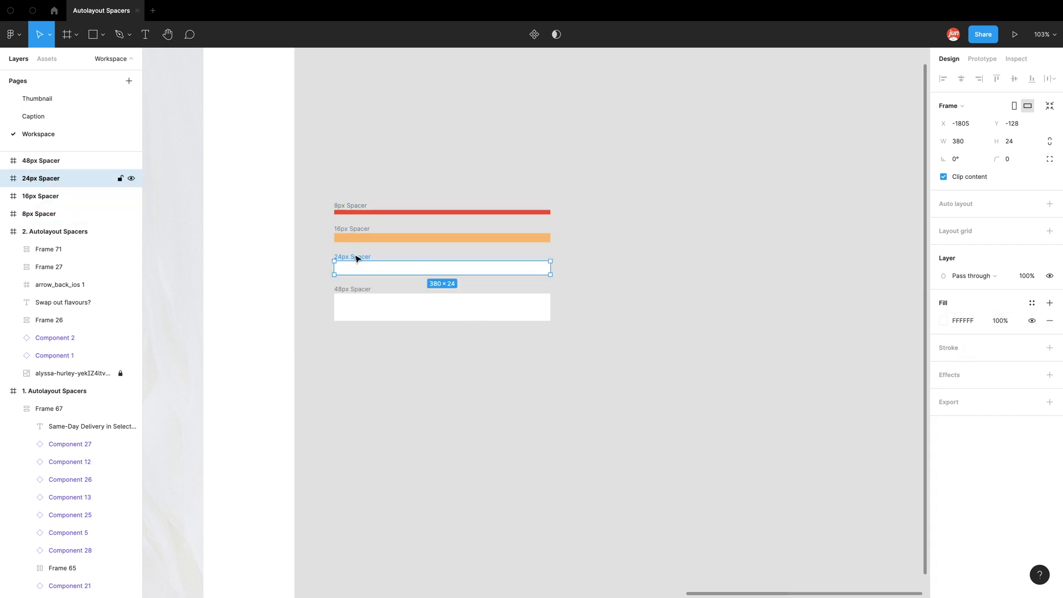
pyautogui.click(943, 320)
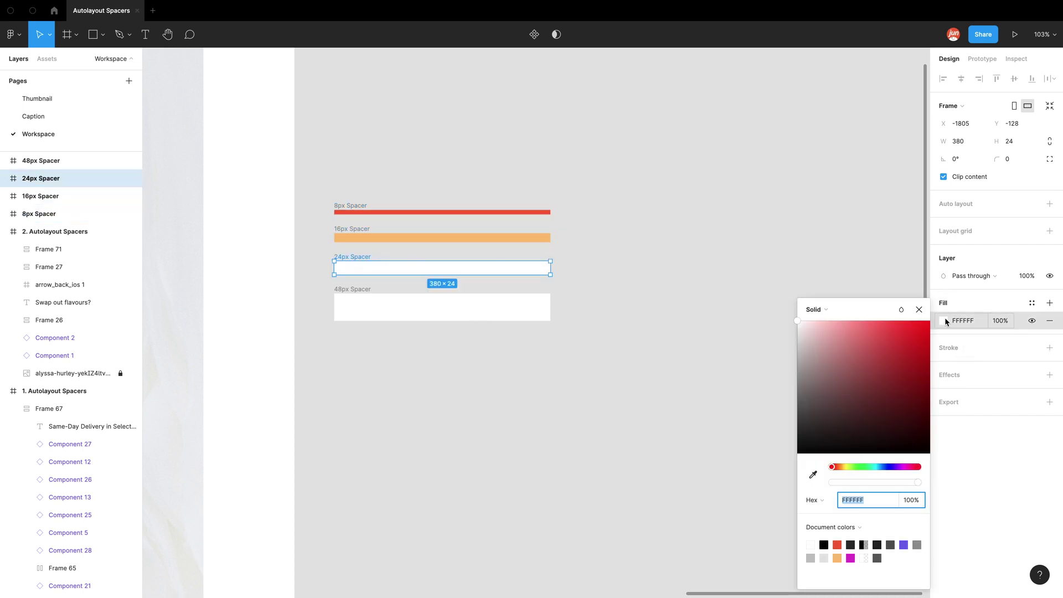
pyautogui.click(903, 545)
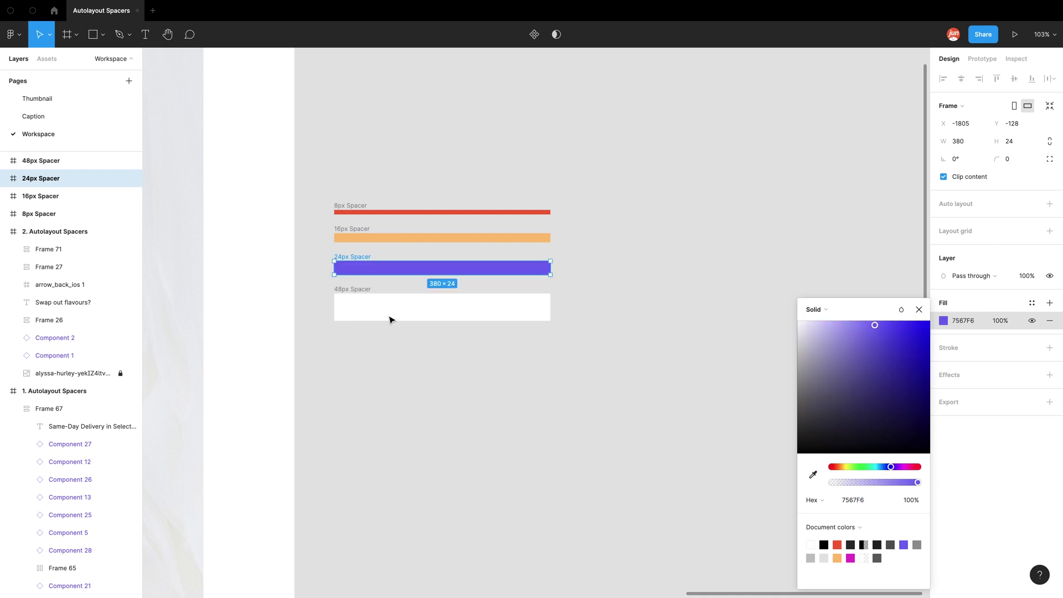
pyautogui.click(360, 289)
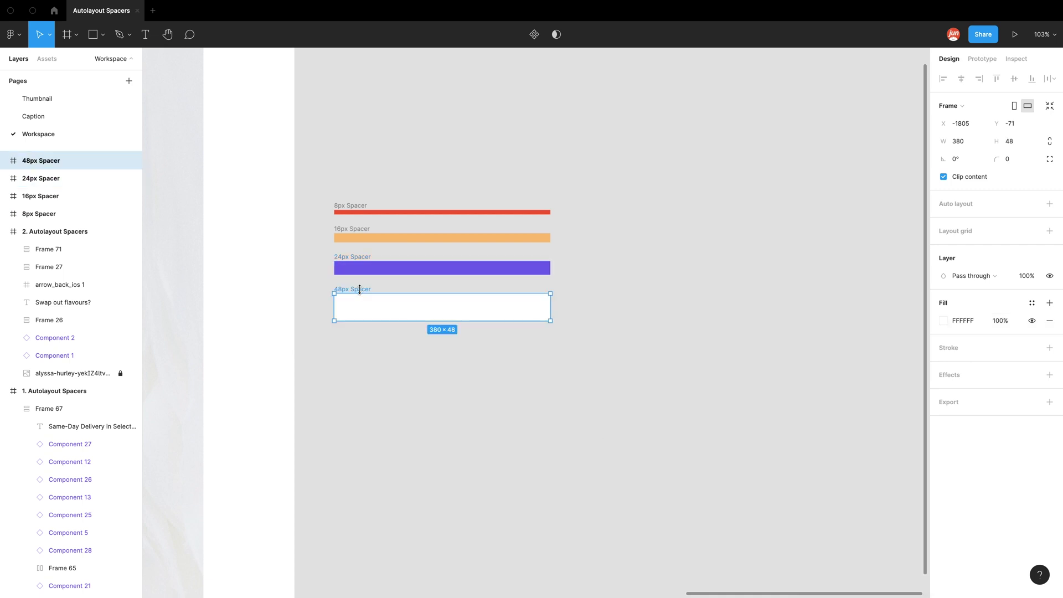
pyautogui.click(942, 321)
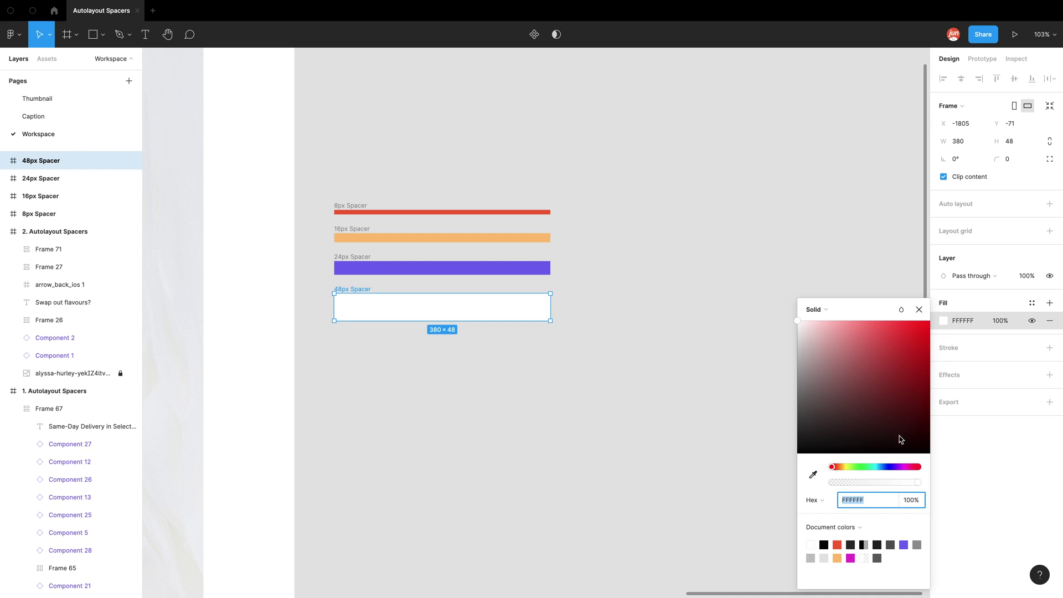
pyautogui.click(838, 557)
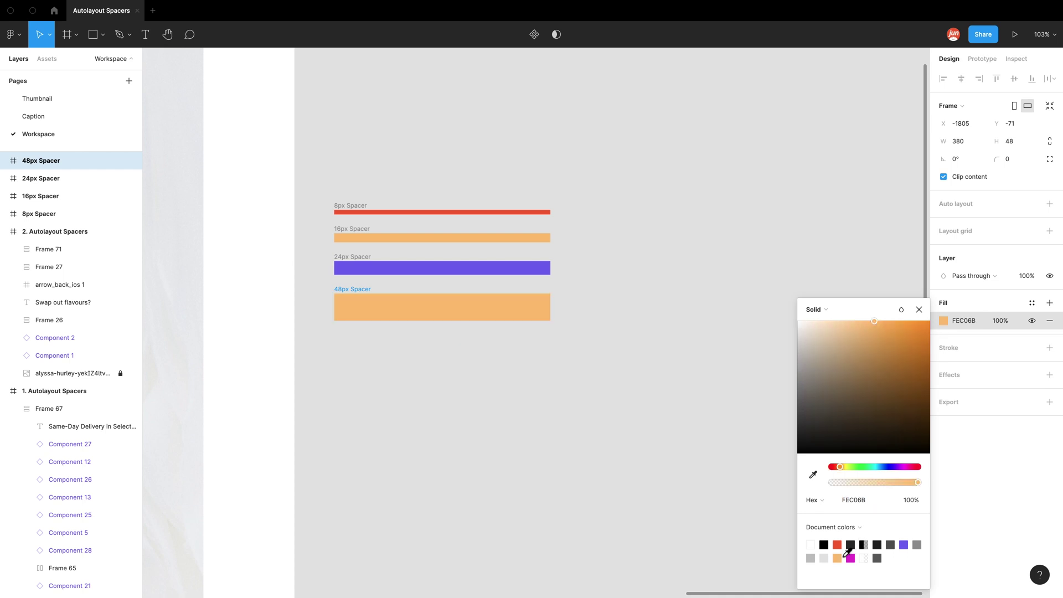
pyautogui.click(850, 558)
pyautogui.click(659, 460)
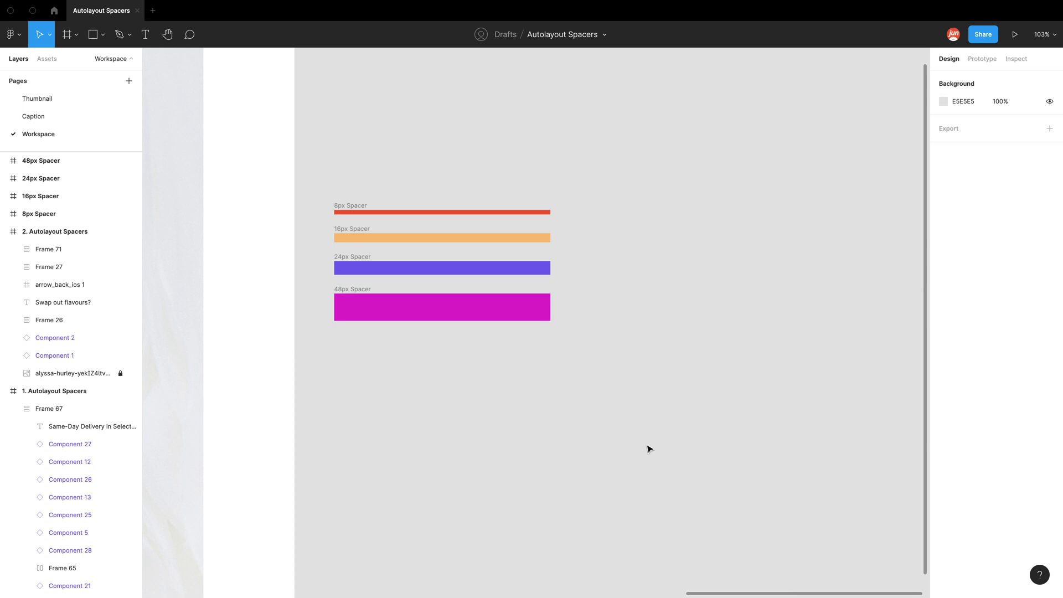
# Test-copy the 8px Spacer into the Box Your Selection frame, then delete the copy
pyautogui.hscroll(-10, 444, 173)
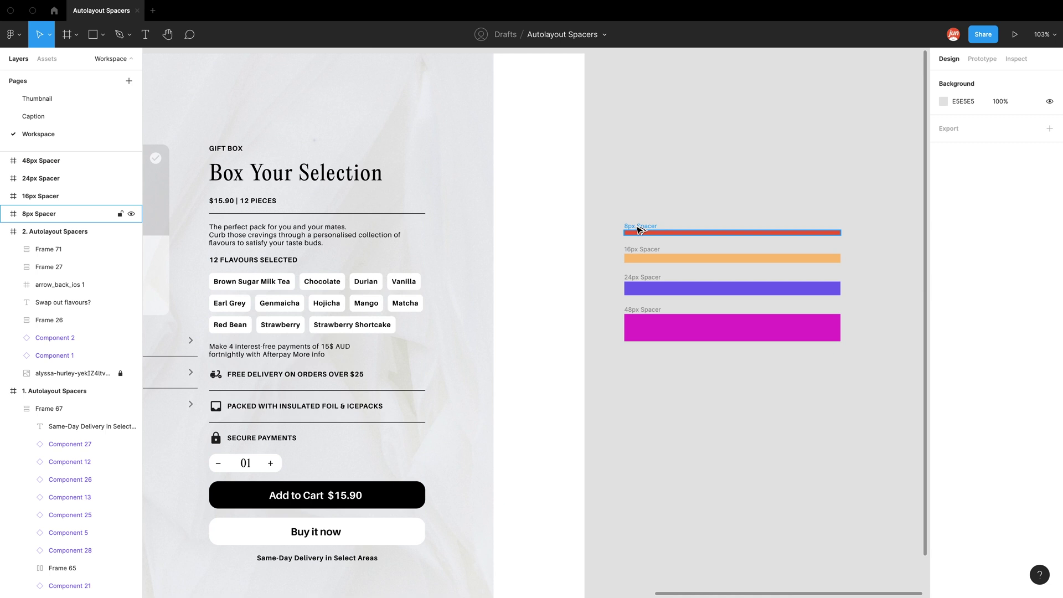
pyautogui.keyDown('alt'); pyautogui.moveTo(639, 229); pyautogui.dragTo(306, 271); pyautogui.keyUp('alt')
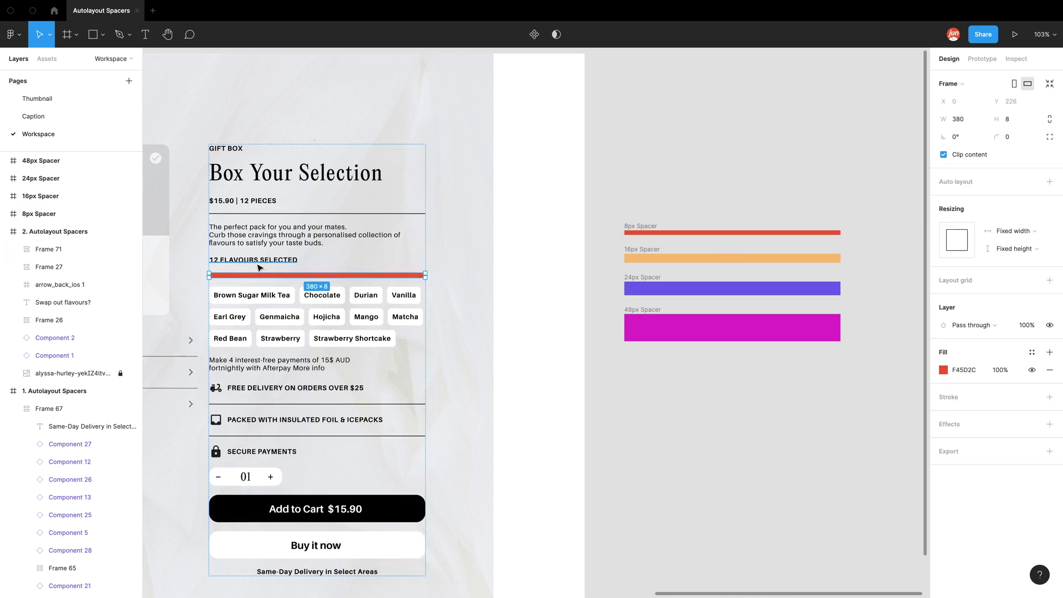
pyautogui.press('Delete')
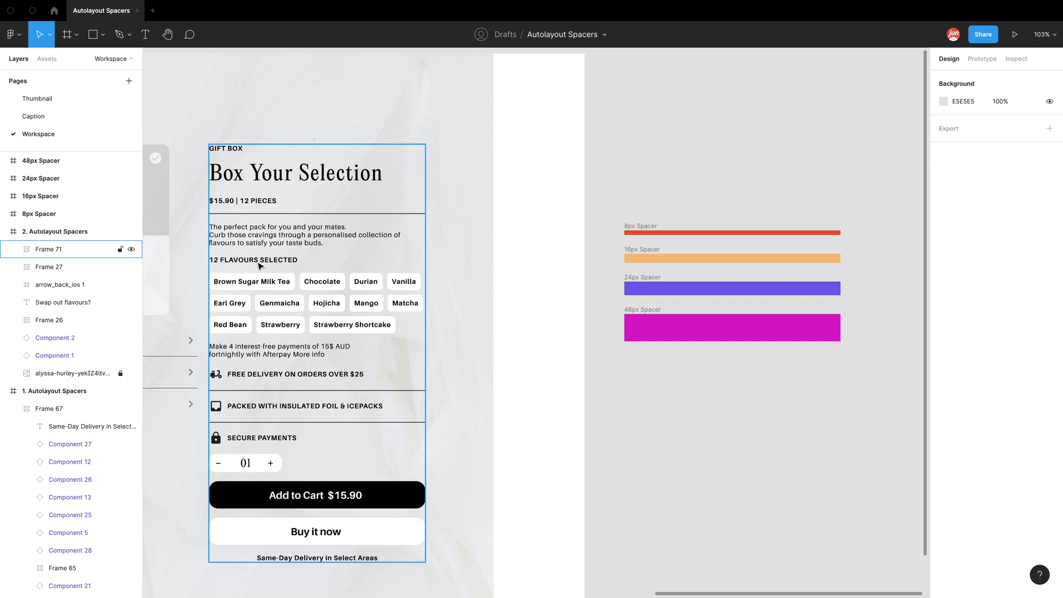
# Create components from the 8px and 16px spacers
pyautogui.rightClick(651, 227)
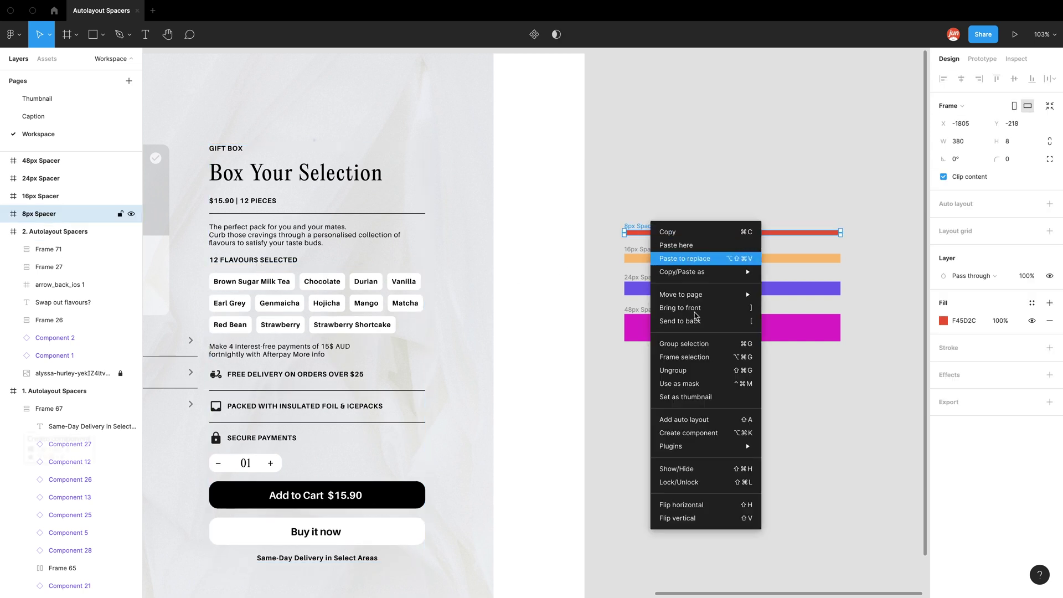
pyautogui.click(691, 431)
pyautogui.click(658, 258)
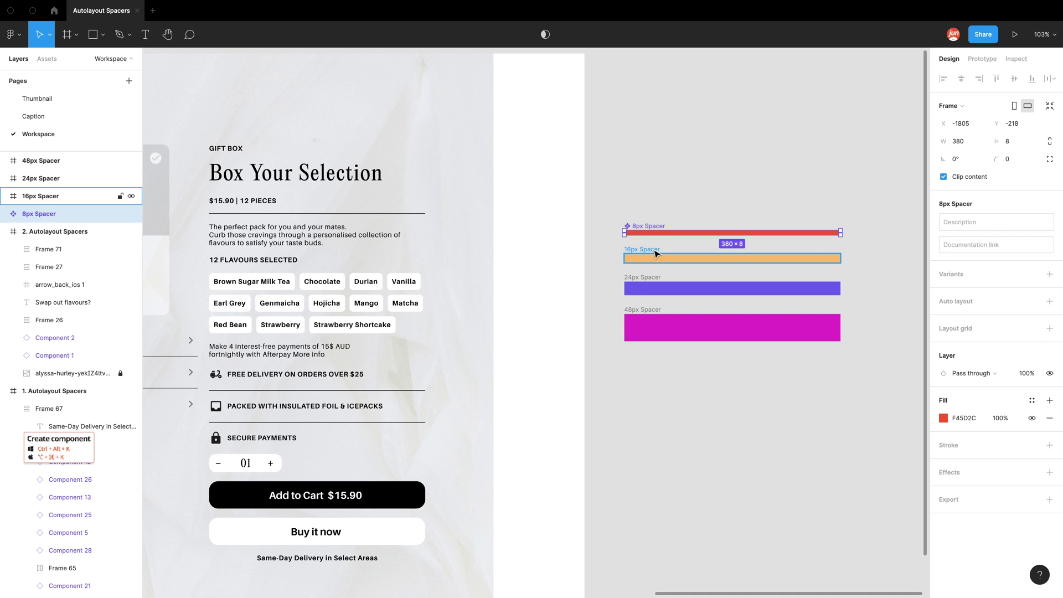
pyautogui.rightClick(657, 256)
pyautogui.click(696, 457)
# Create components from the 24px and 48px spacers, then select all four together
pyautogui.click(659, 287)
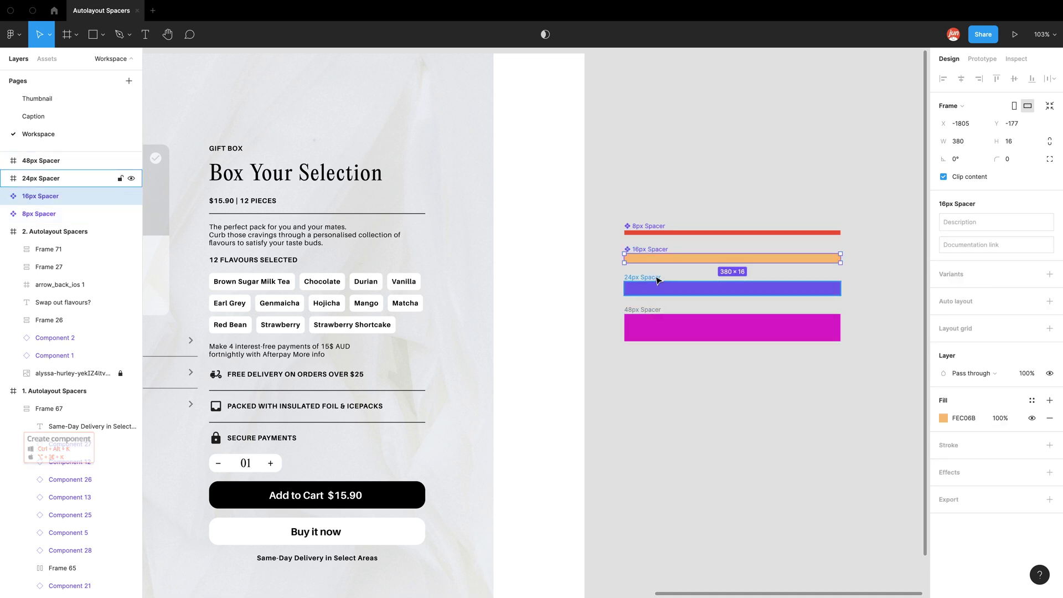
pyautogui.rightClick(659, 283)
pyautogui.click(712, 485)
pyautogui.click(662, 318)
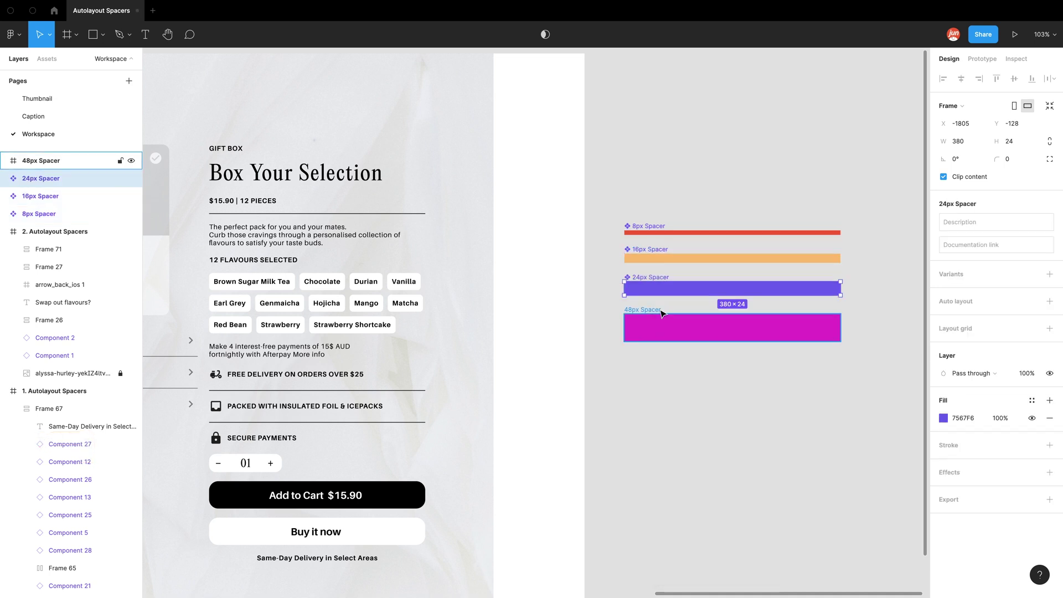
pyautogui.rightClick(662, 315)
pyautogui.click(701, 498)
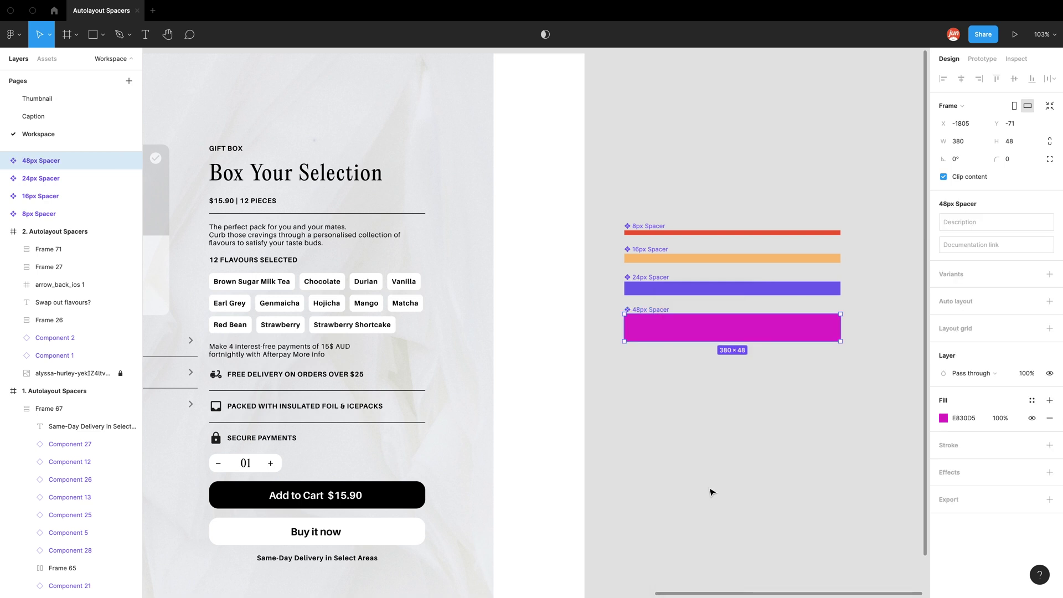
pyautogui.click(761, 364)
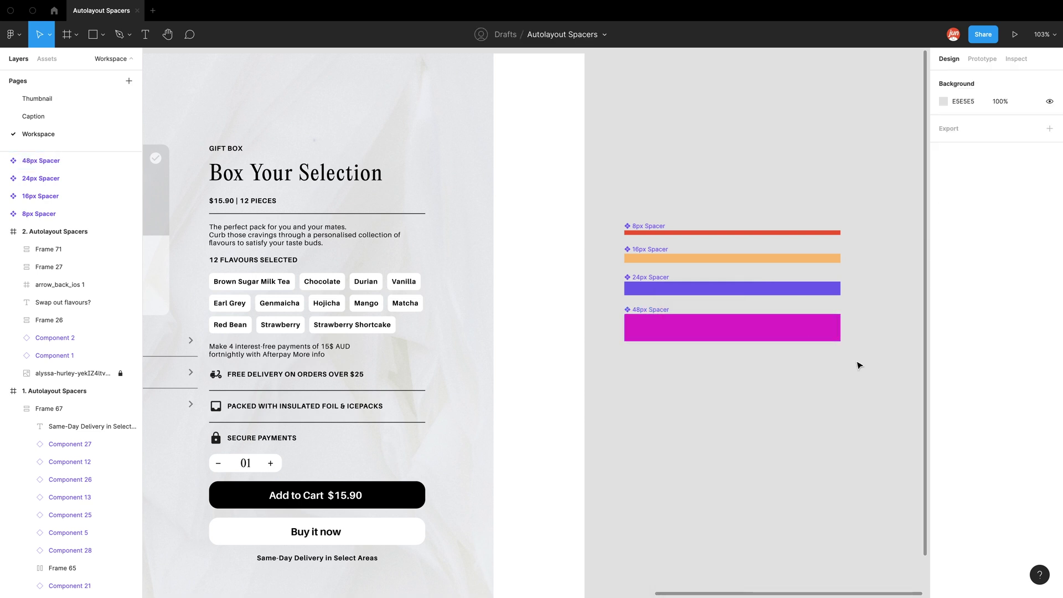
pyautogui.moveTo(856, 358); pyautogui.dragTo(629, 217)
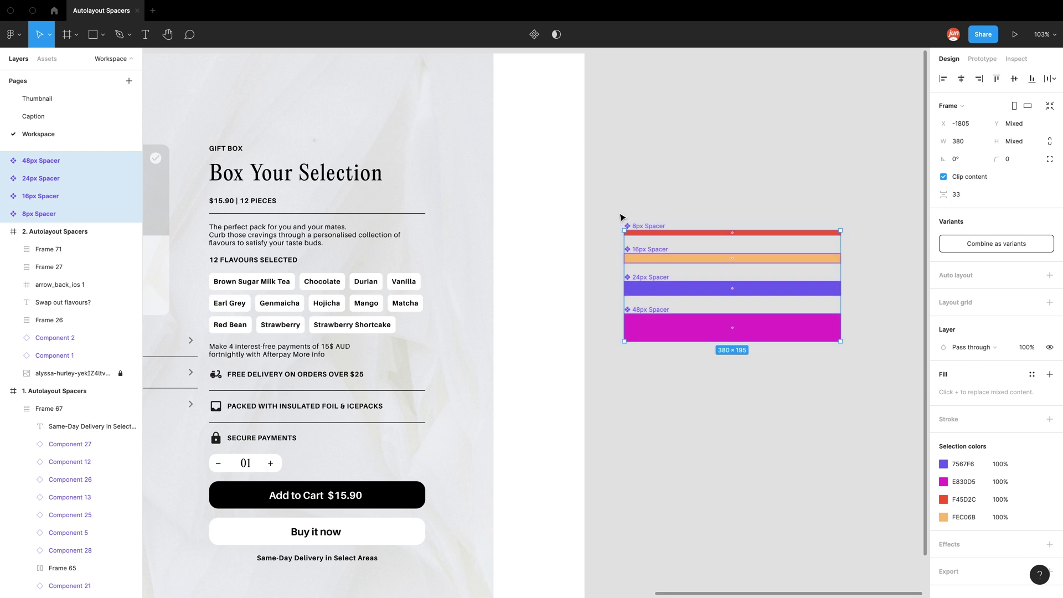
# Combine the four selected spacer components as variants into Component 29
pyautogui.click(974, 247)
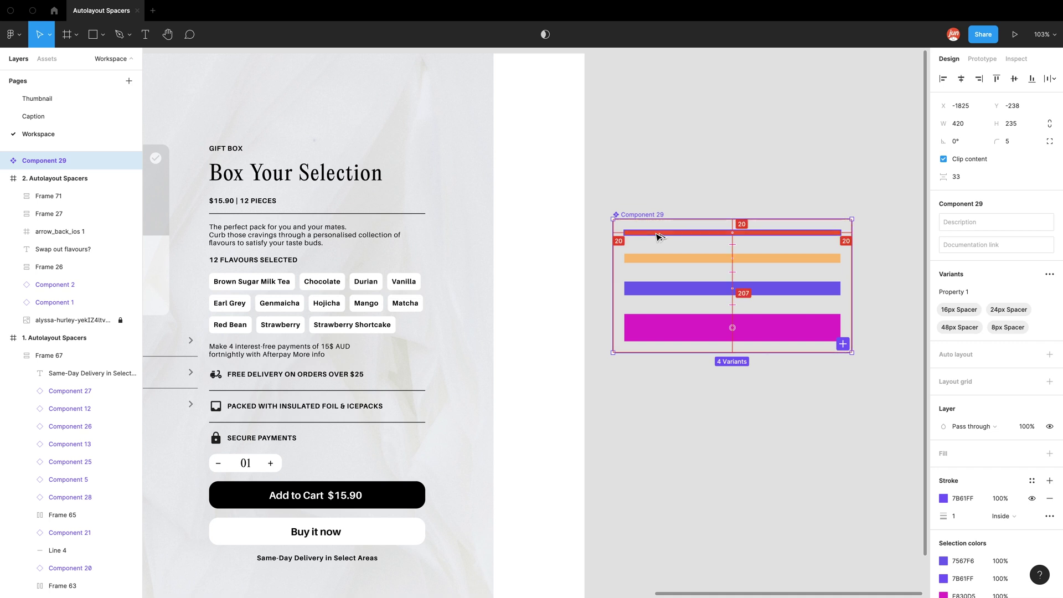
# Drop an 8px spacer instance below 12 FLAVOURS SELECTED and switch it to the 48px Spacer variant
pyautogui.moveTo(658, 233); pyautogui.dragTo(495, 254)
pyautogui.press('Escape')
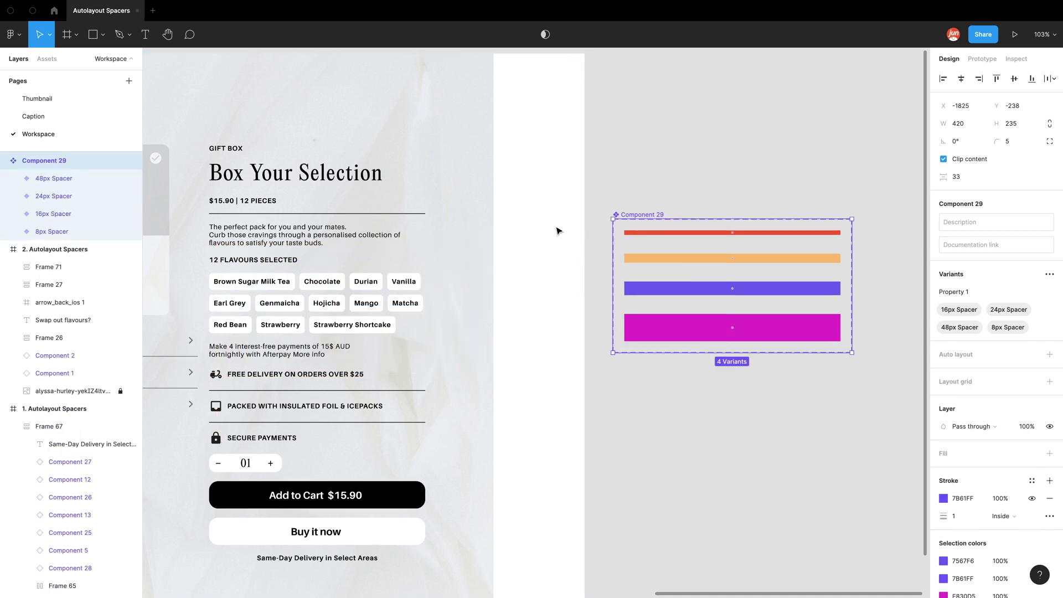
pyautogui.click(636, 235)
pyautogui.moveTo(635, 235); pyautogui.dragTo(297, 265)
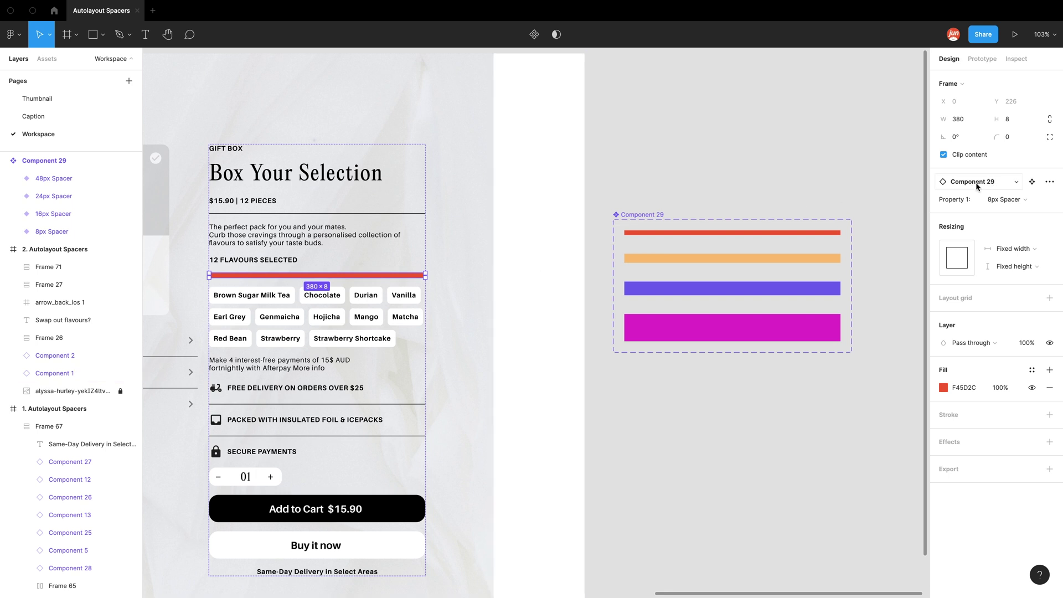
pyautogui.click(1010, 202)
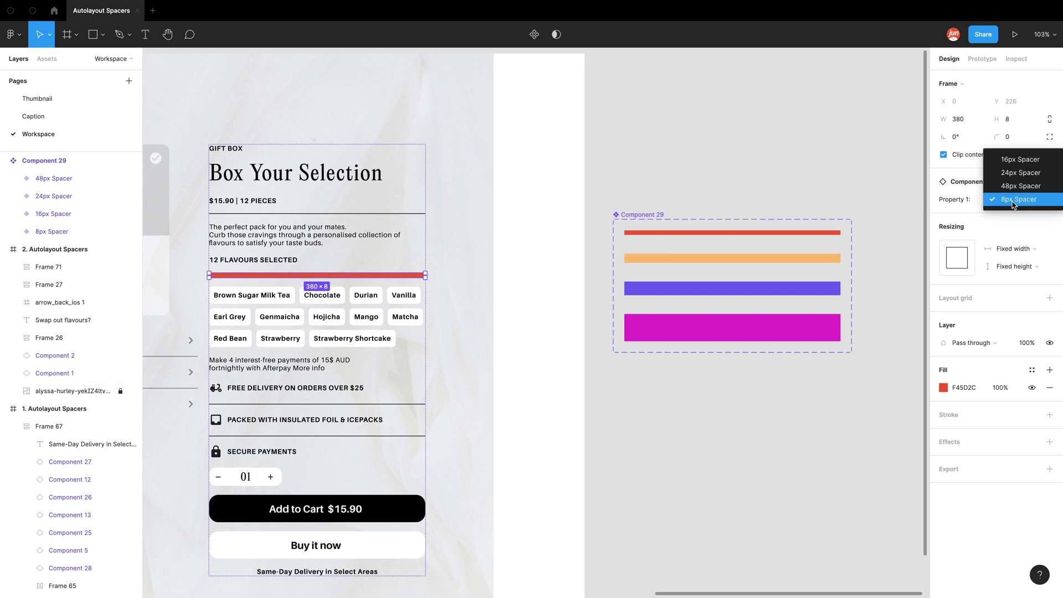
pyautogui.click(1019, 173)
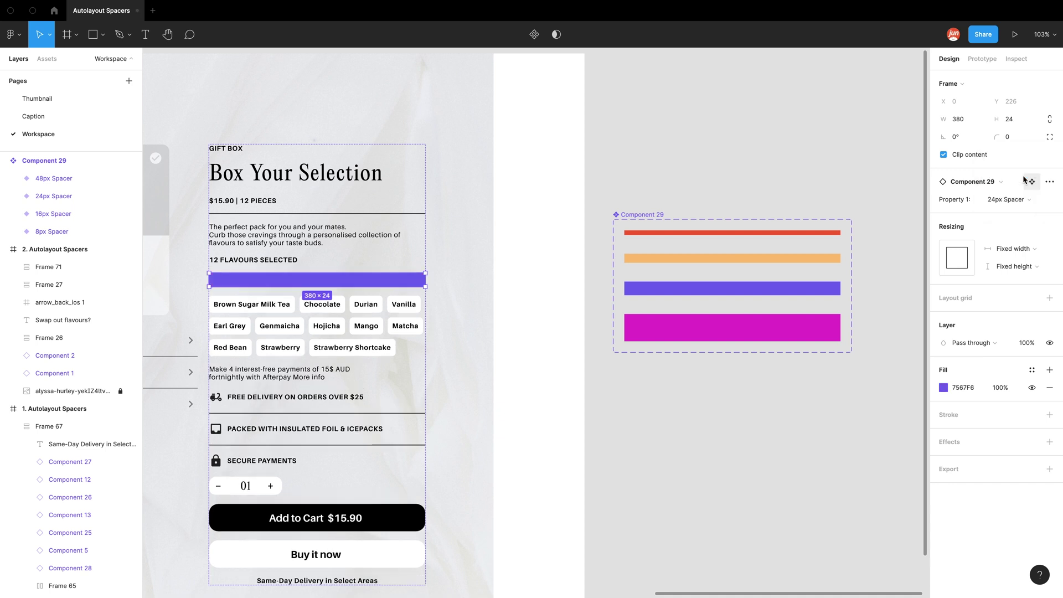
pyautogui.click(1014, 199)
pyautogui.click(1007, 210)
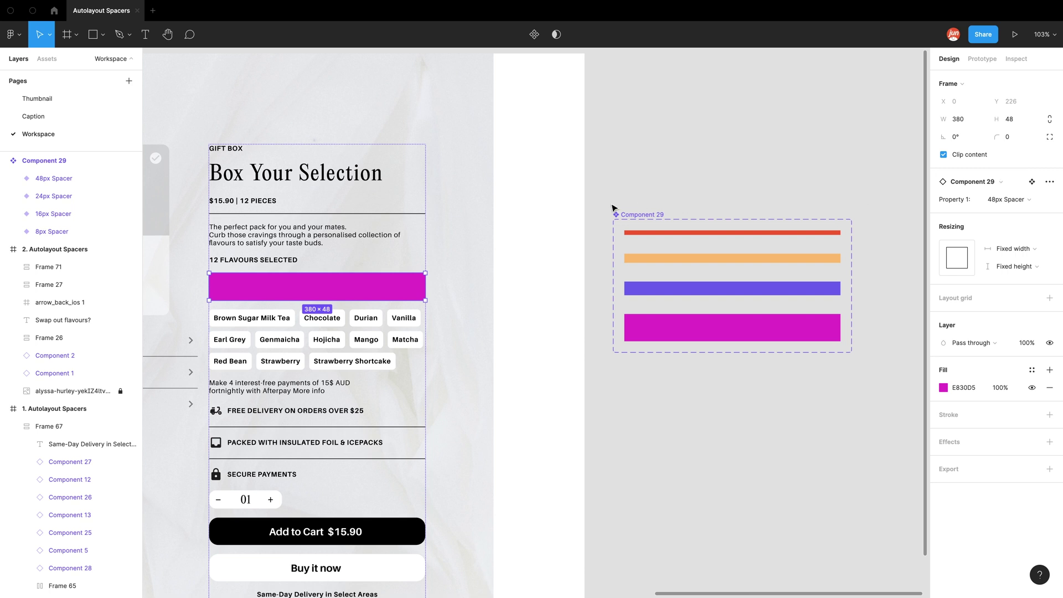
# Rename Component 29 to 'Spacers', then select the instance in Frame 71 to check it
pyautogui.click(632, 202)
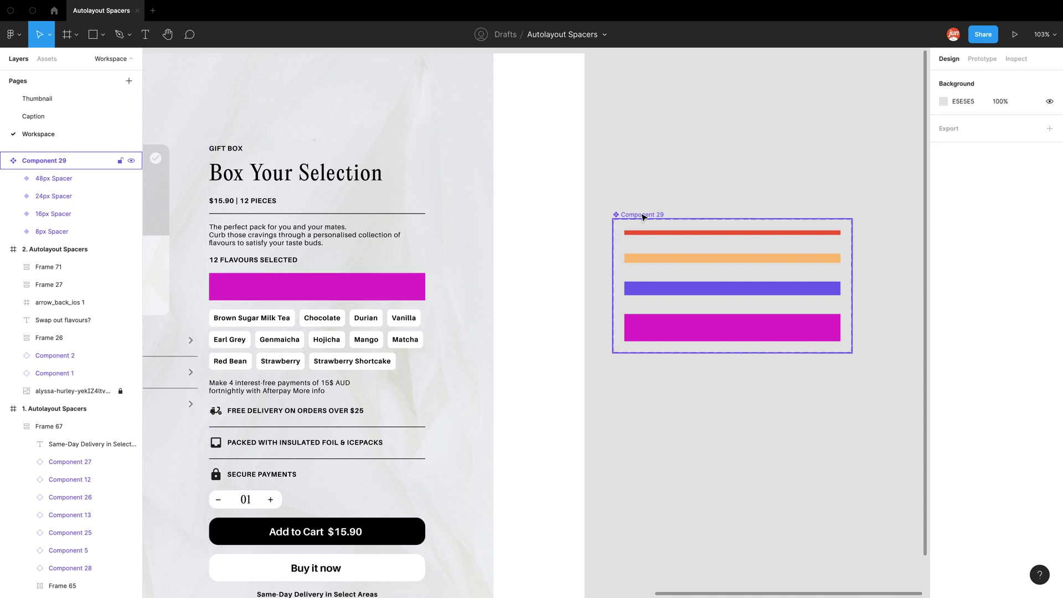
pyautogui.click(642, 215)
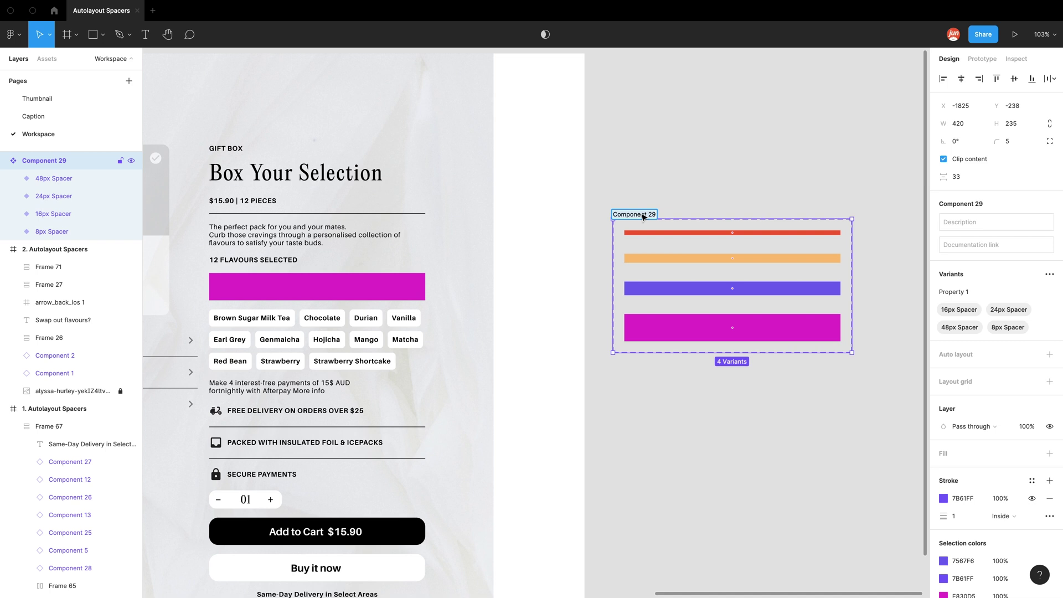
pyautogui.write('Spacers')
pyautogui.click(658, 176)
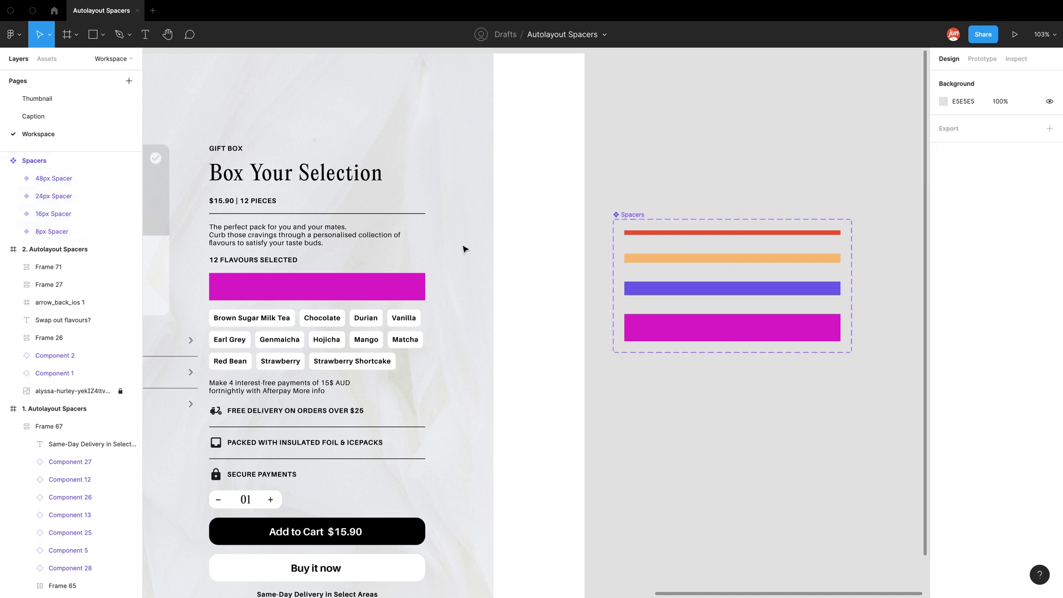
pyautogui.click(329, 288)
pyautogui.click(326, 289)
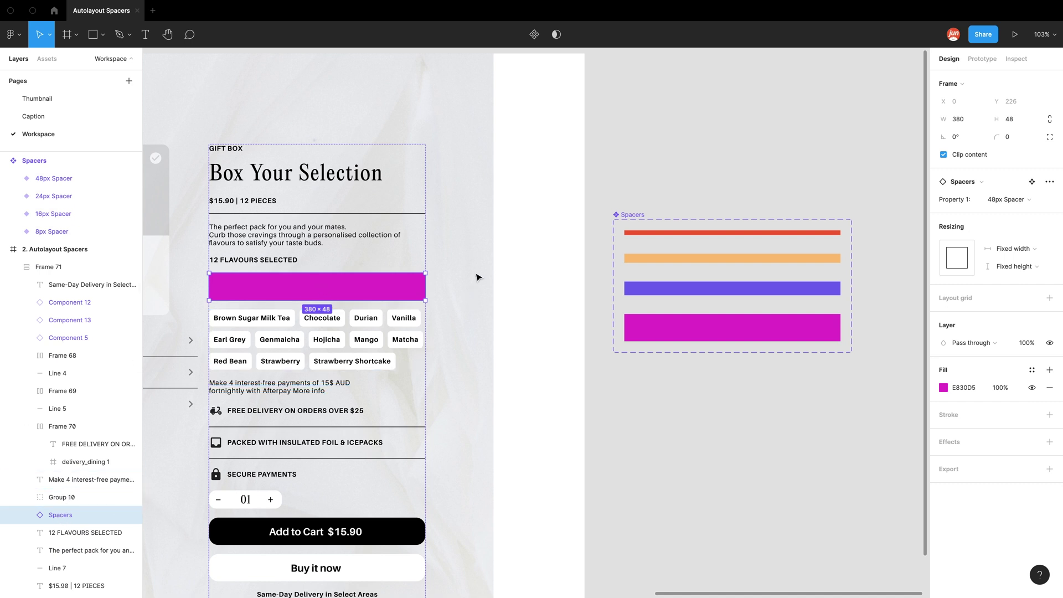
# Select the magenta 48px spacer instance in the product card and list its Property 1 variants
pyautogui.click(462, 212)
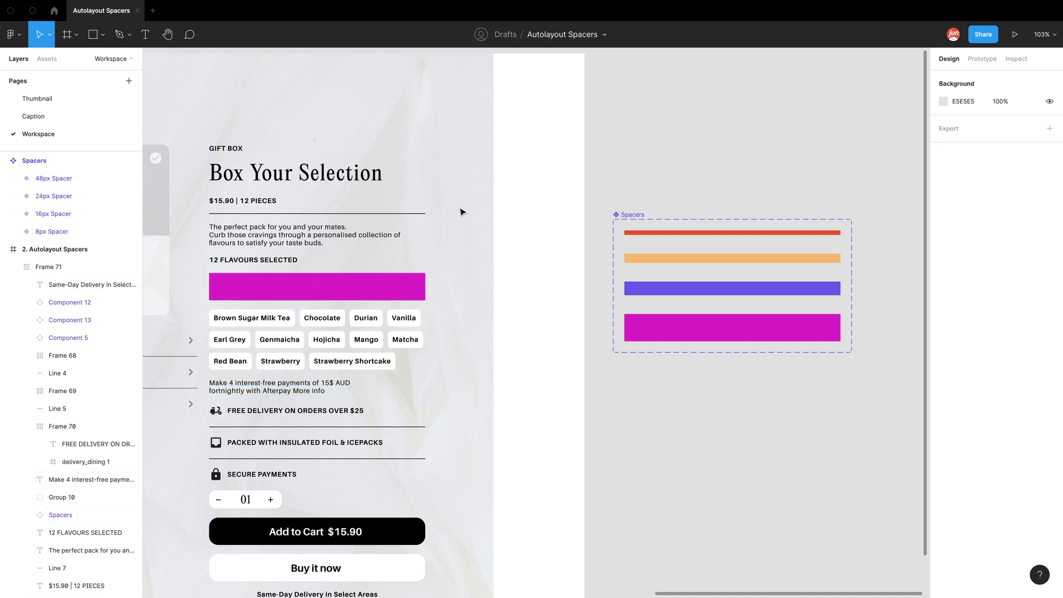
pyautogui.click(386, 220)
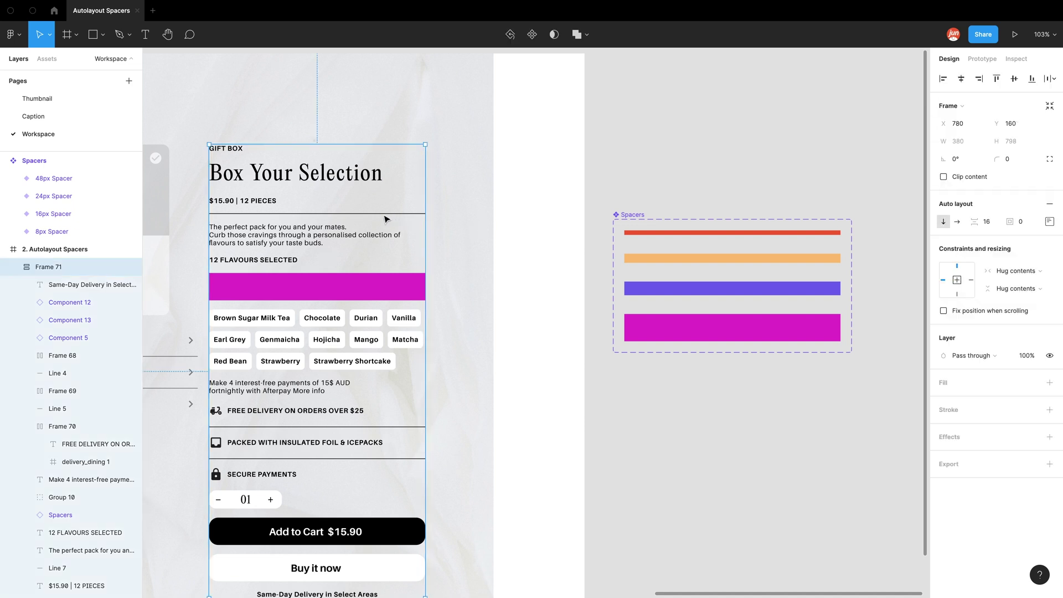
pyautogui.click(346, 286)
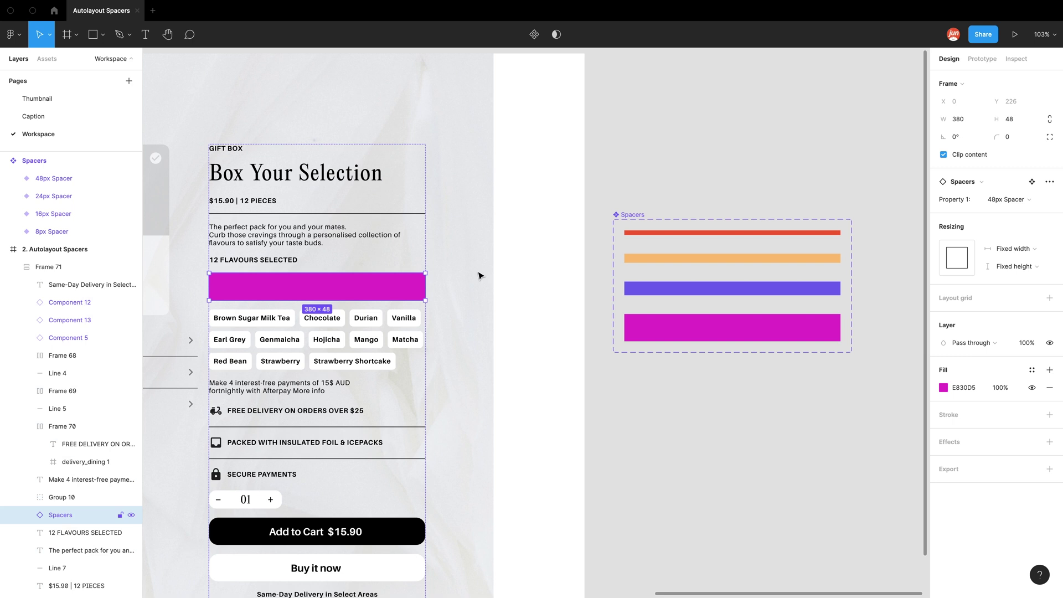
pyautogui.press('Escape')
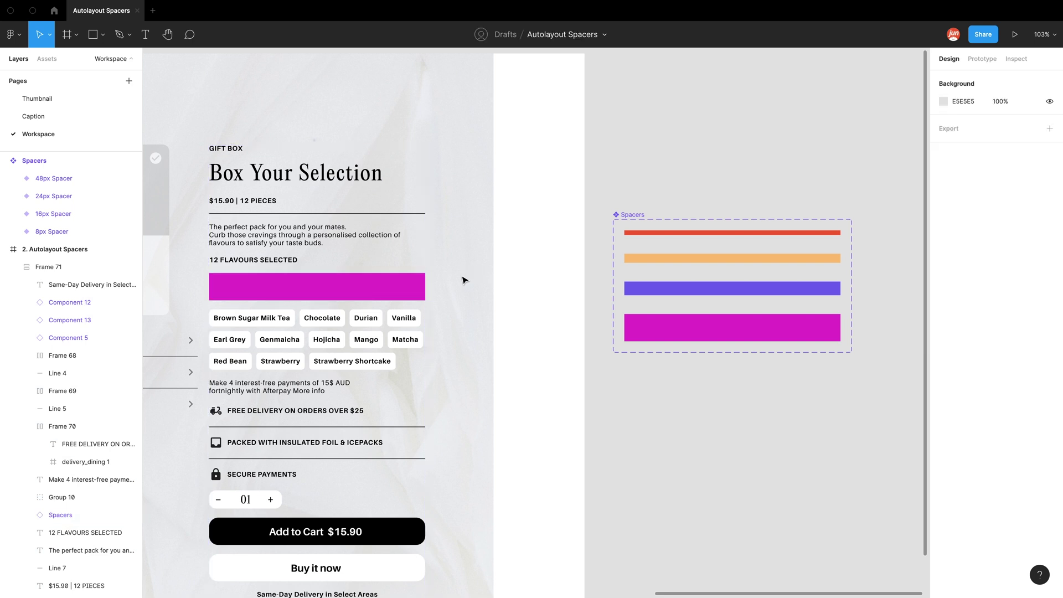
pyautogui.keyDown('ctrl'); pyautogui.click(382, 288); pyautogui.keyUp('ctrl')
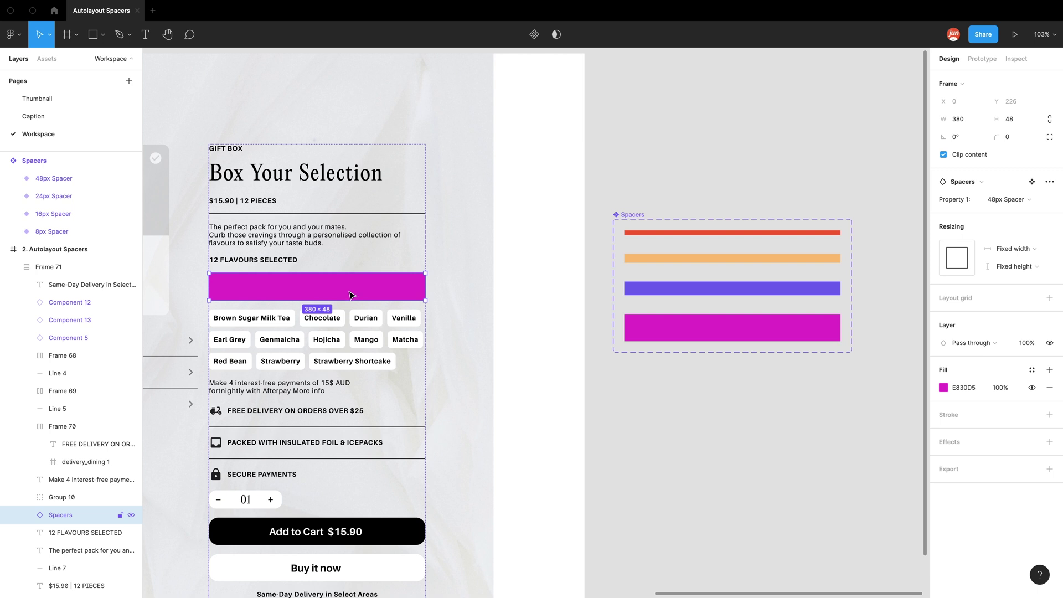
pyautogui.keyDown('super'); pyautogui.rightClick(332, 290); pyautogui.keyUp('super')
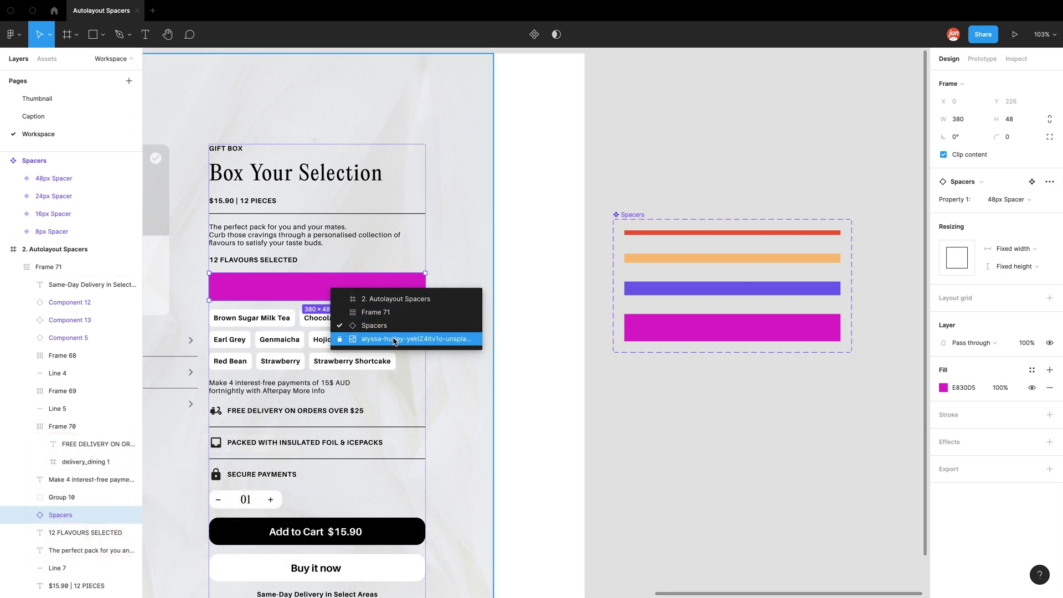
pyautogui.click(660, 158)
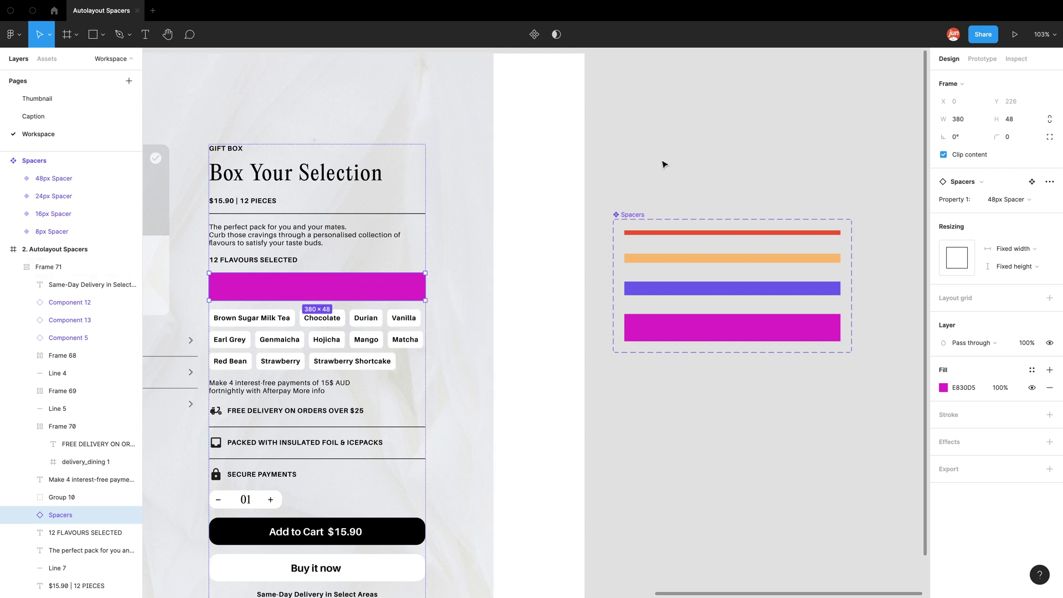
pyautogui.click(659, 166)
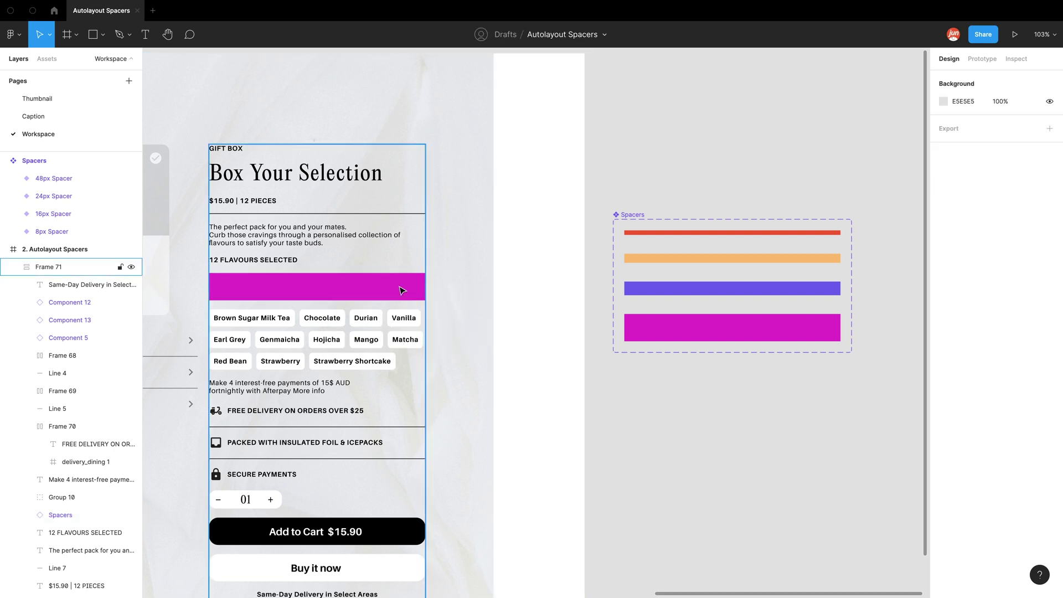
pyautogui.click(402, 290)
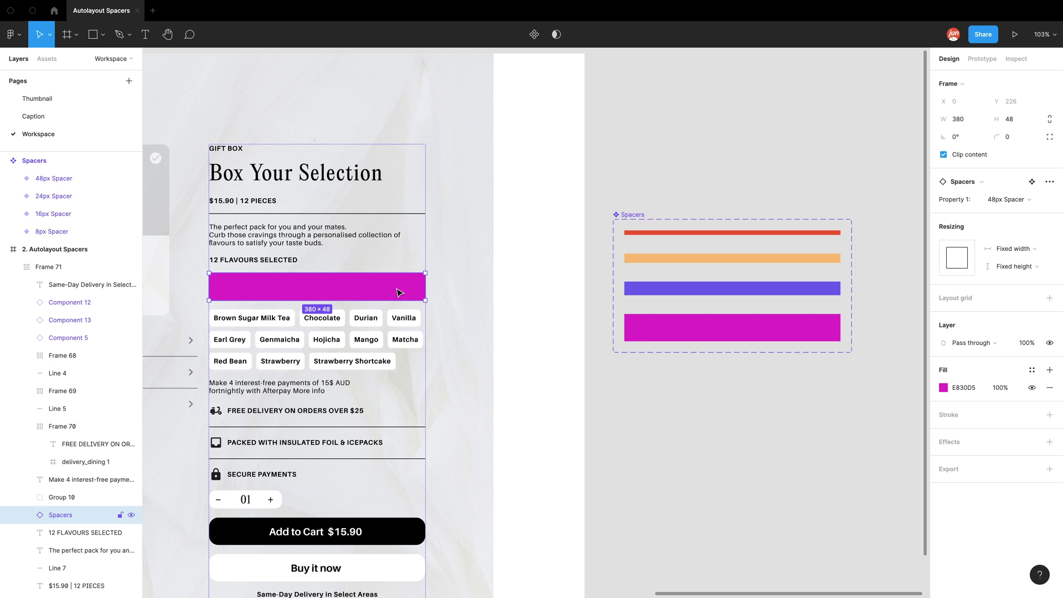
pyautogui.click(1033, 199)
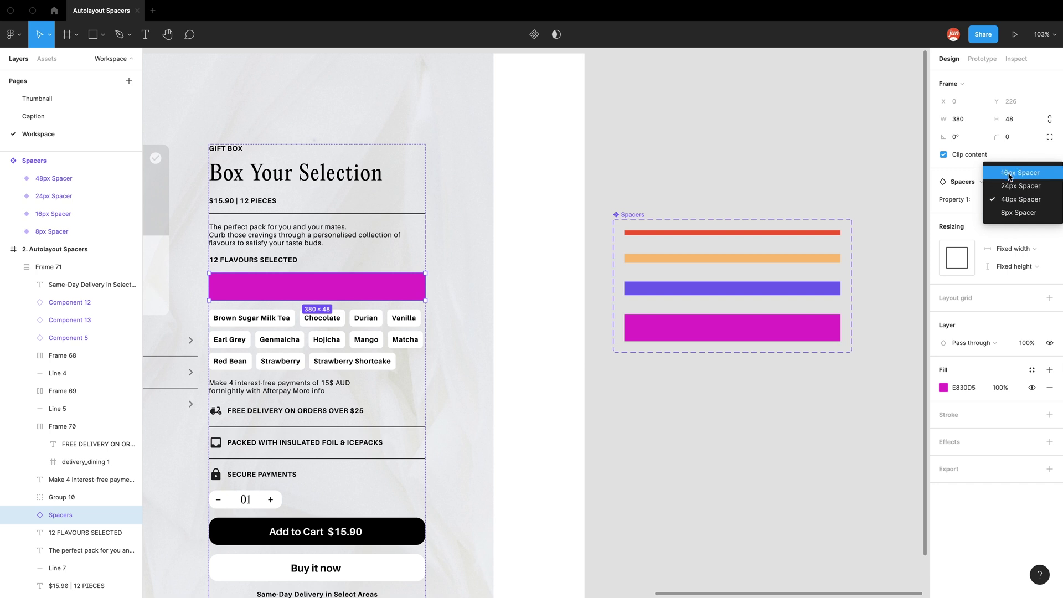
# Move the 8px Spacer variant to the front, then confirm the size order on the magenta instance
pyautogui.click(756, 203)
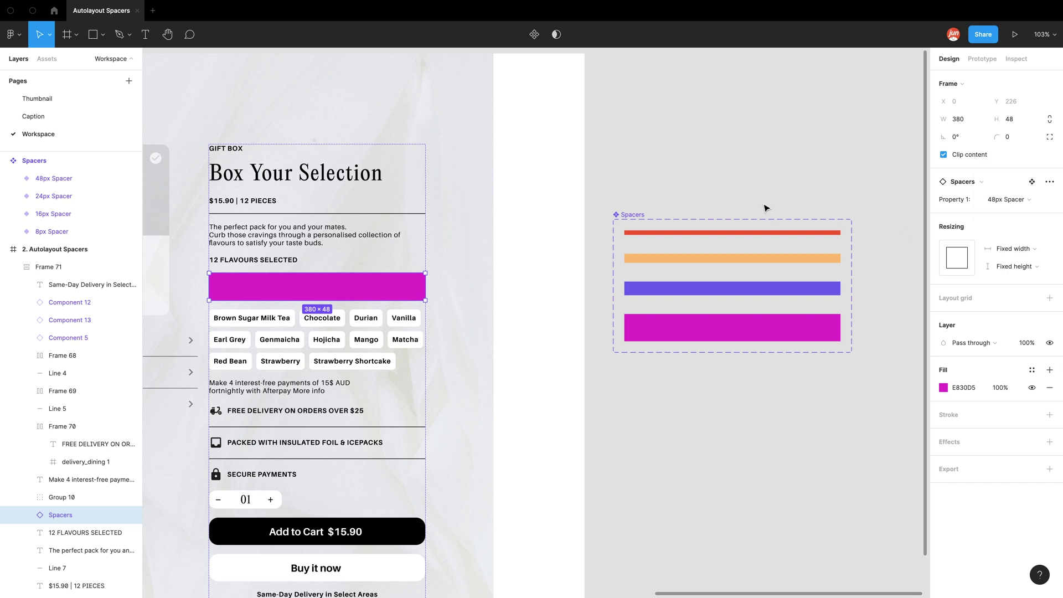
pyautogui.click(627, 215)
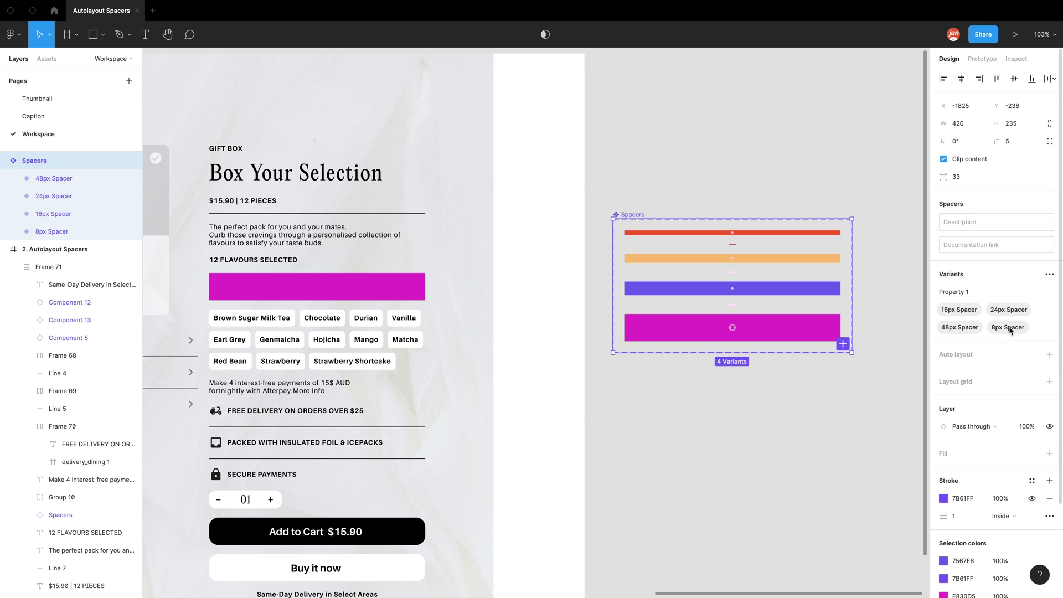
pyautogui.moveTo(1010, 330); pyautogui.dragTo(960, 311)
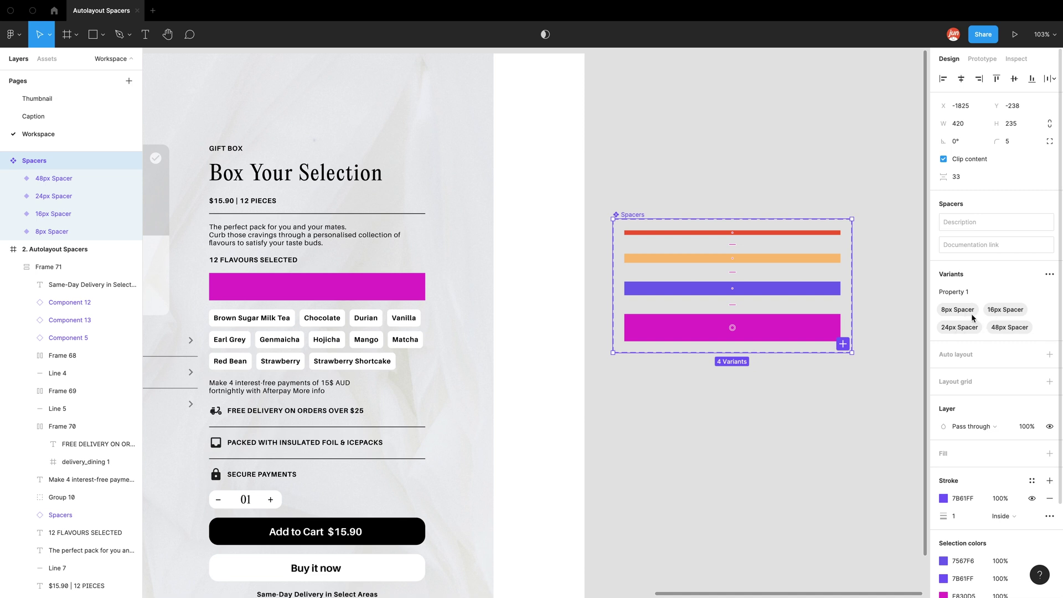
pyautogui.click(595, 222)
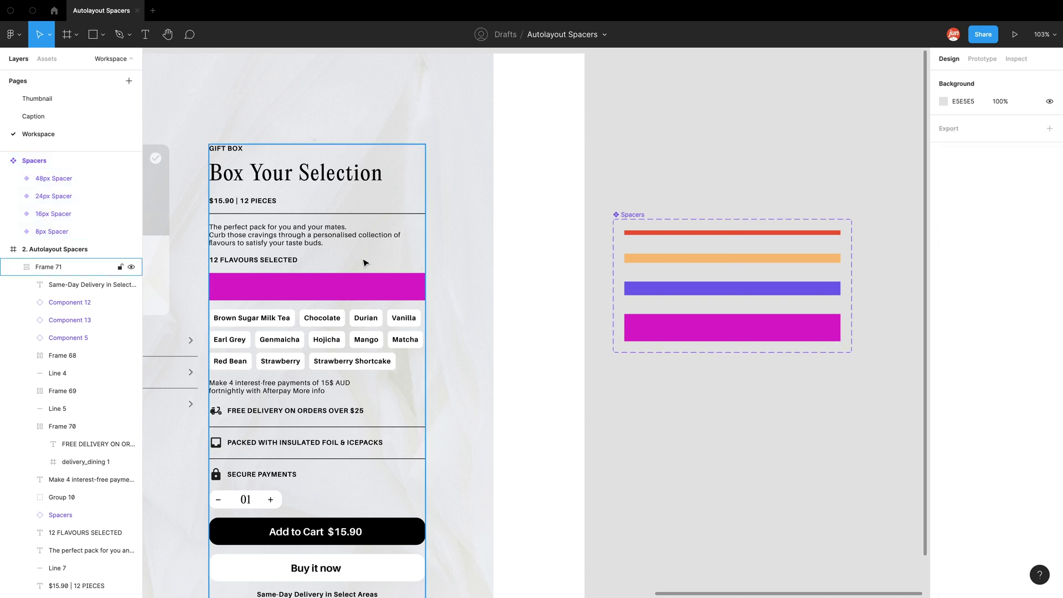
pyautogui.click(348, 299)
pyautogui.click(1047, 203)
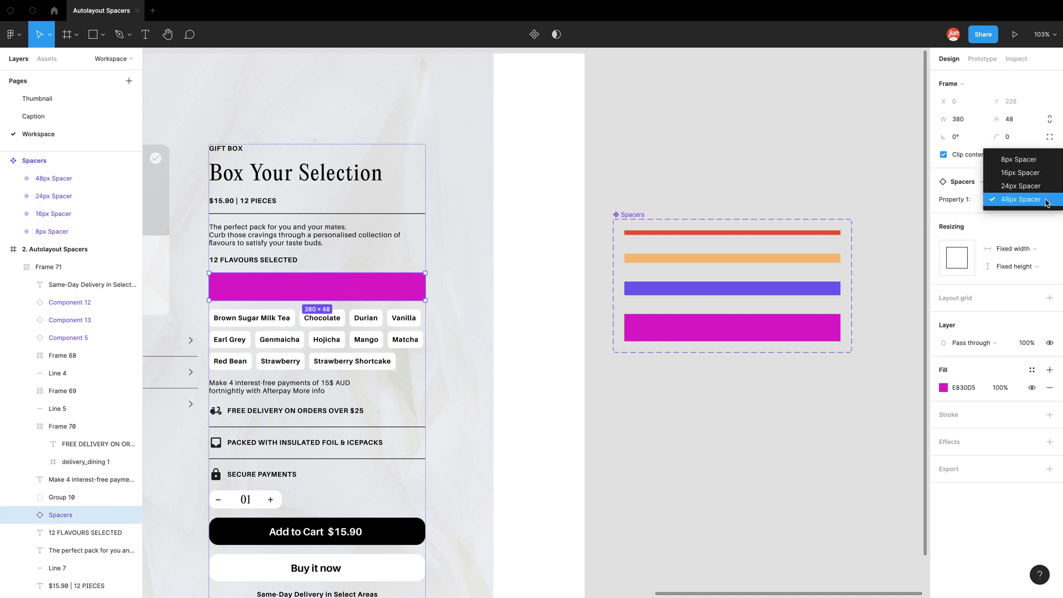
pyautogui.click(841, 168)
pyautogui.click(828, 167)
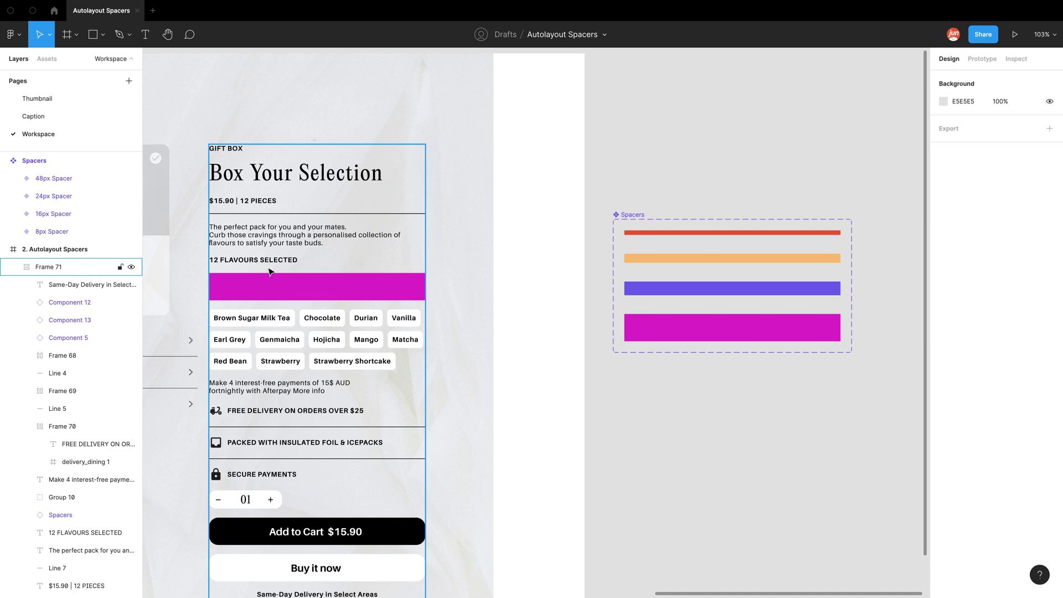
# Zoom in and change Frame 71's auto layout item spacing from 16 to 0
pyautogui.scroll(5, 268, 271)
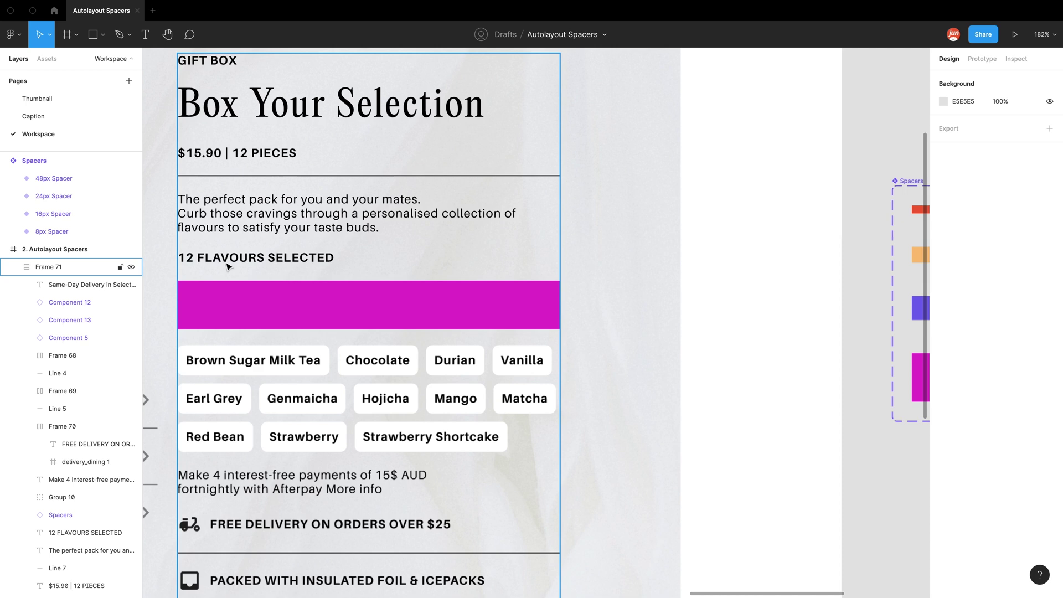
pyautogui.scroll(2, 226, 266)
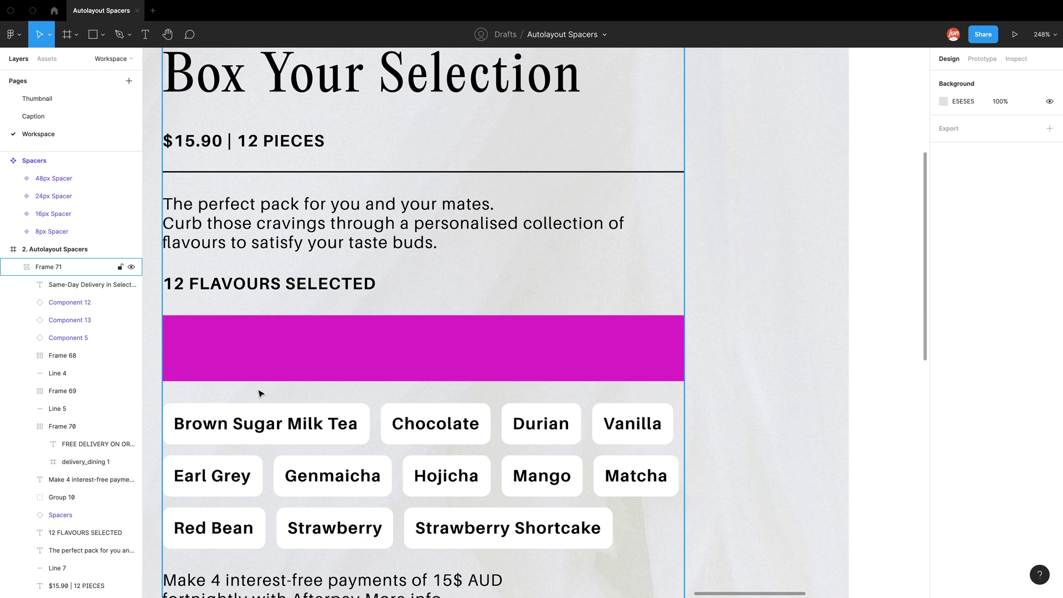
pyautogui.click(616, 293)
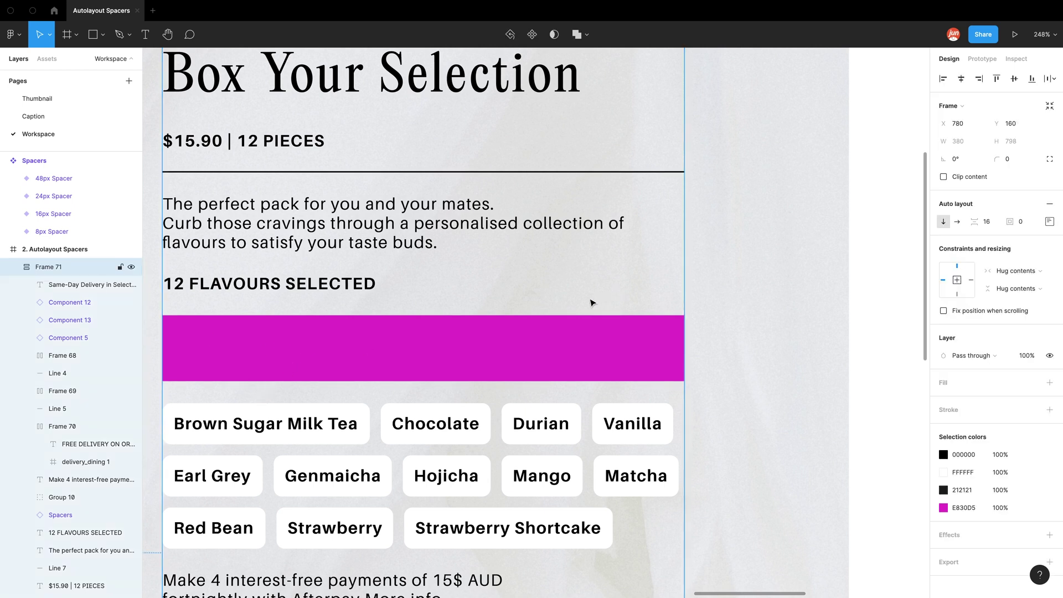
pyautogui.click(990, 223)
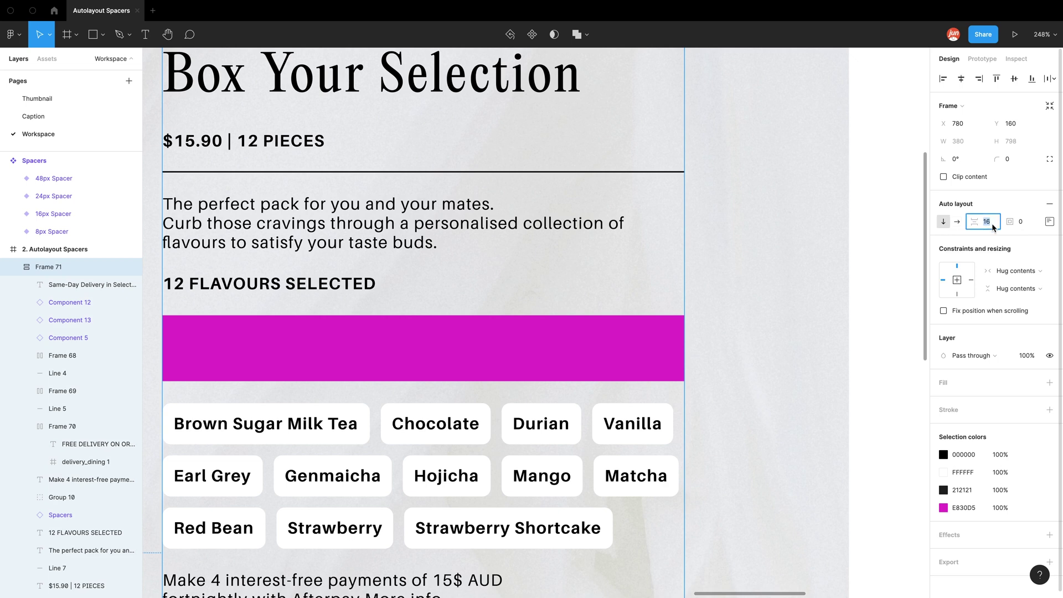
pyautogui.write('0')
pyautogui.press('Return')
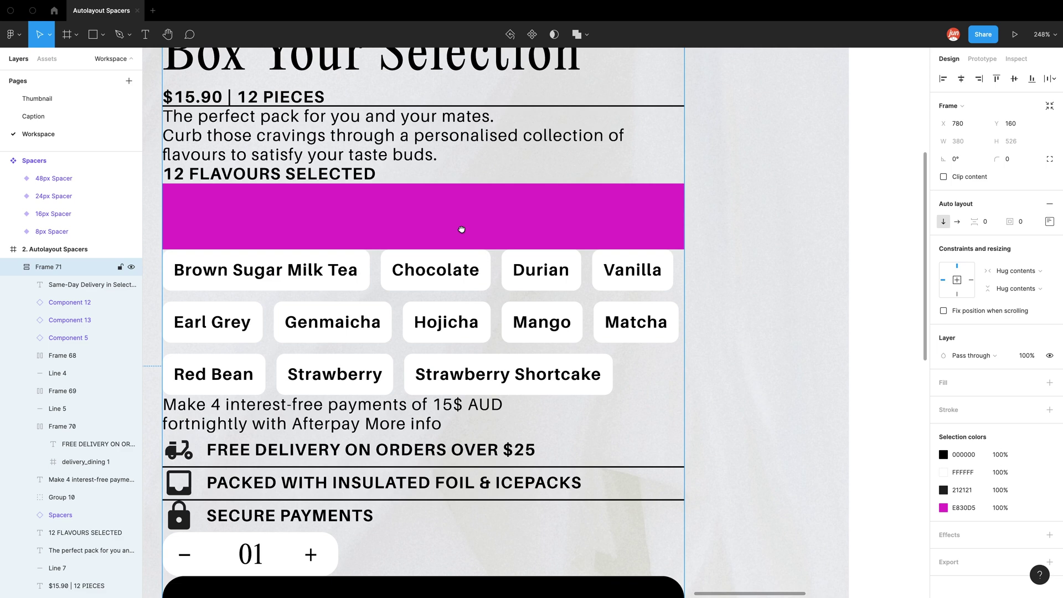
pyautogui.scroll(5, 461, 229)
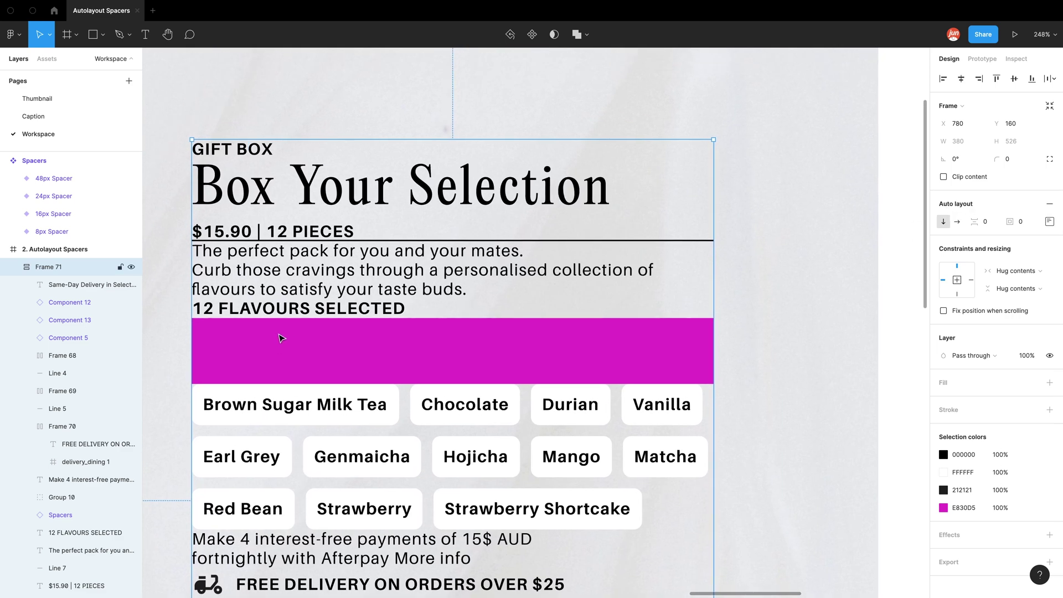
# Duplicate the magenta 48px spacer, then make the grey and green bars components combined as variants
pyautogui.click(333, 338)
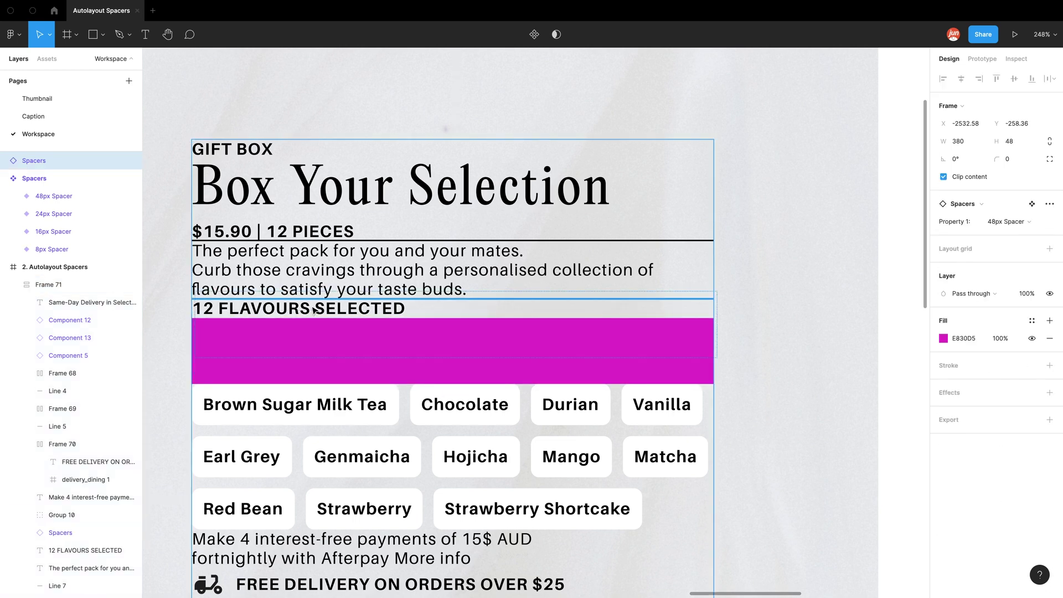
pyautogui.hotkey('ctrl', 'd')
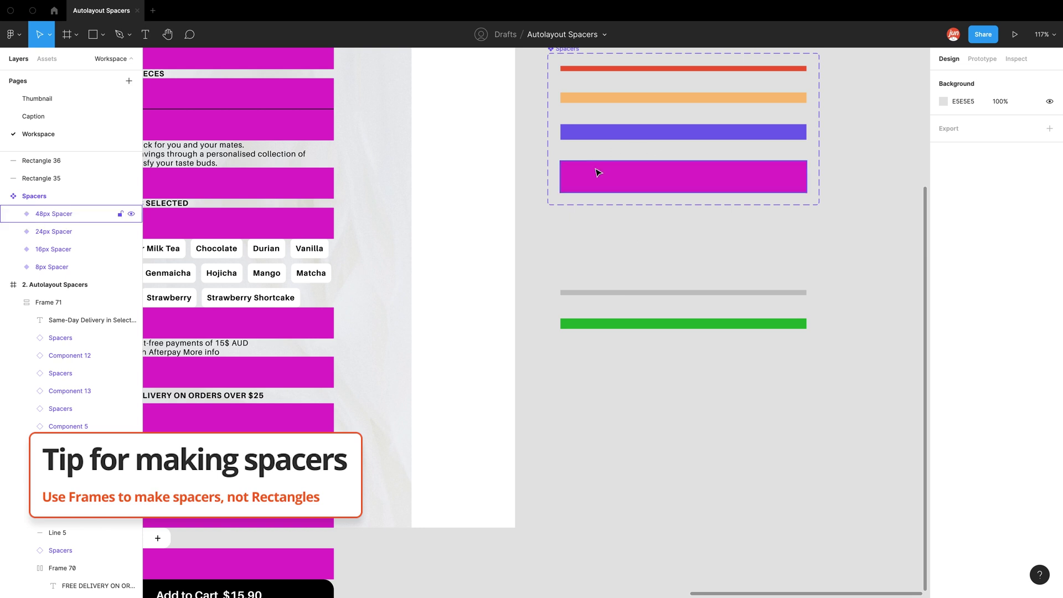
pyautogui.click(613, 293)
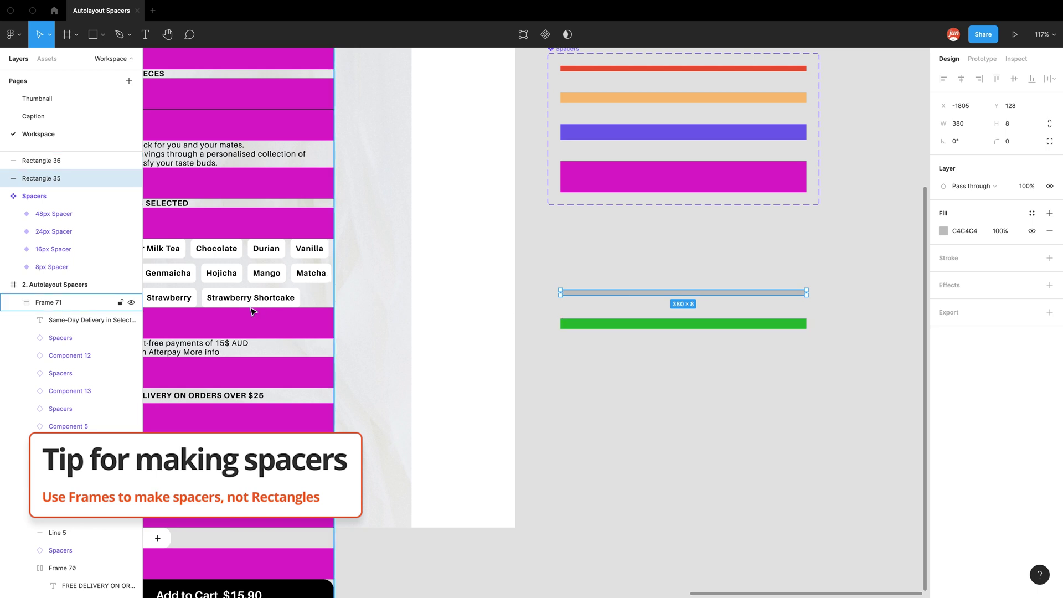
pyautogui.hscroll(-3, 251, 312)
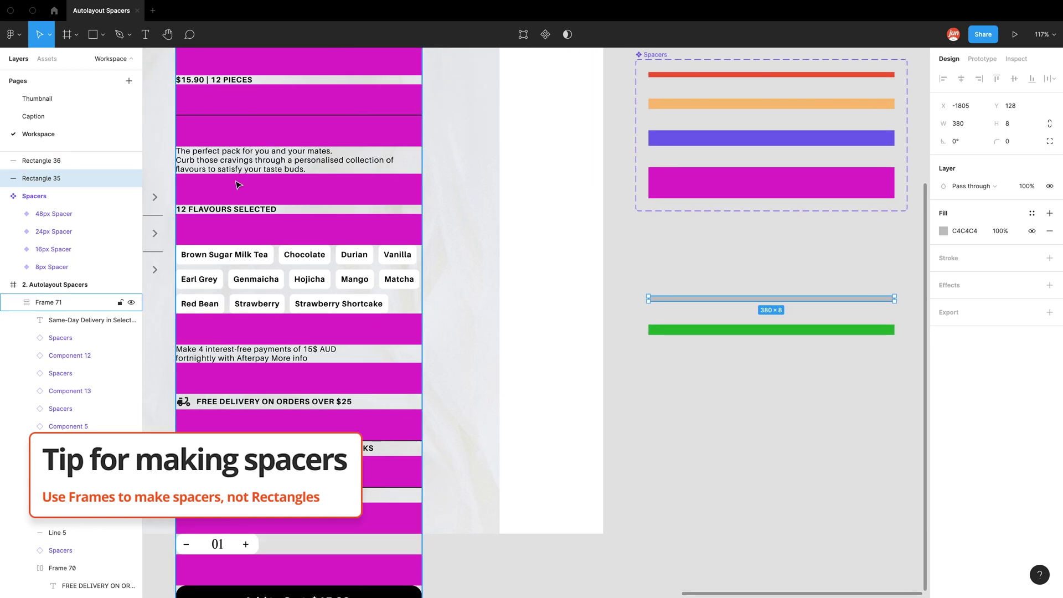
pyautogui.rightClick(743, 300)
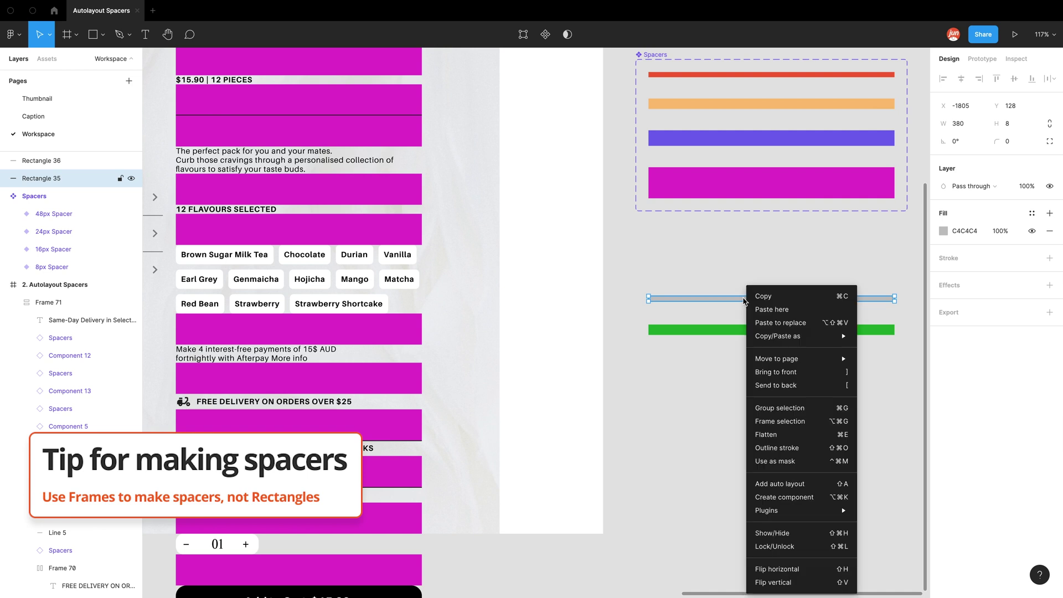
pyautogui.click(789, 497)
pyautogui.rightClick(722, 331)
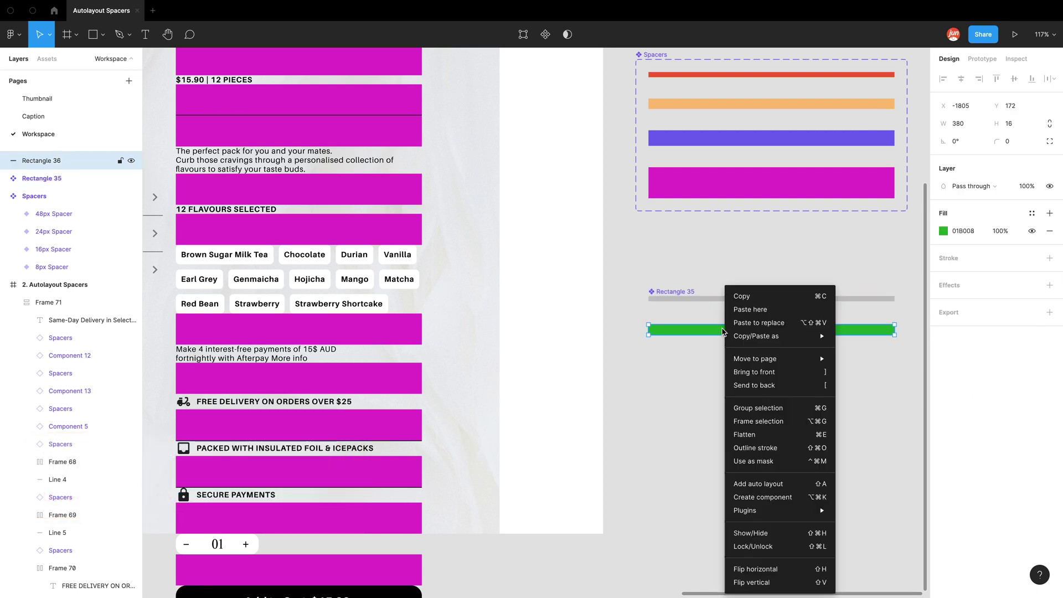
pyautogui.click(775, 497)
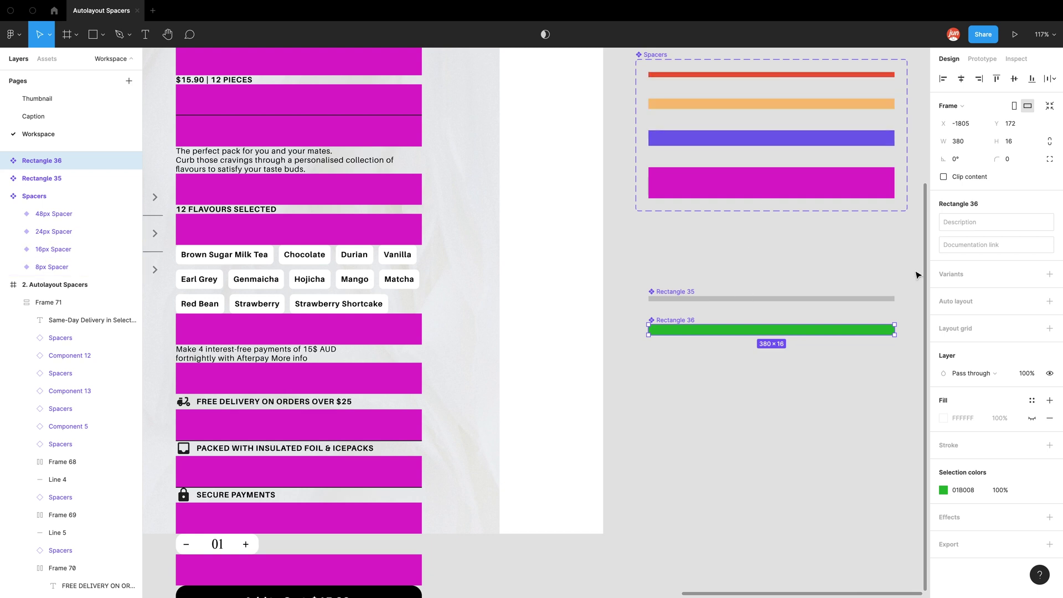
pyautogui.moveTo(916, 277); pyautogui.dragTo(624, 373)
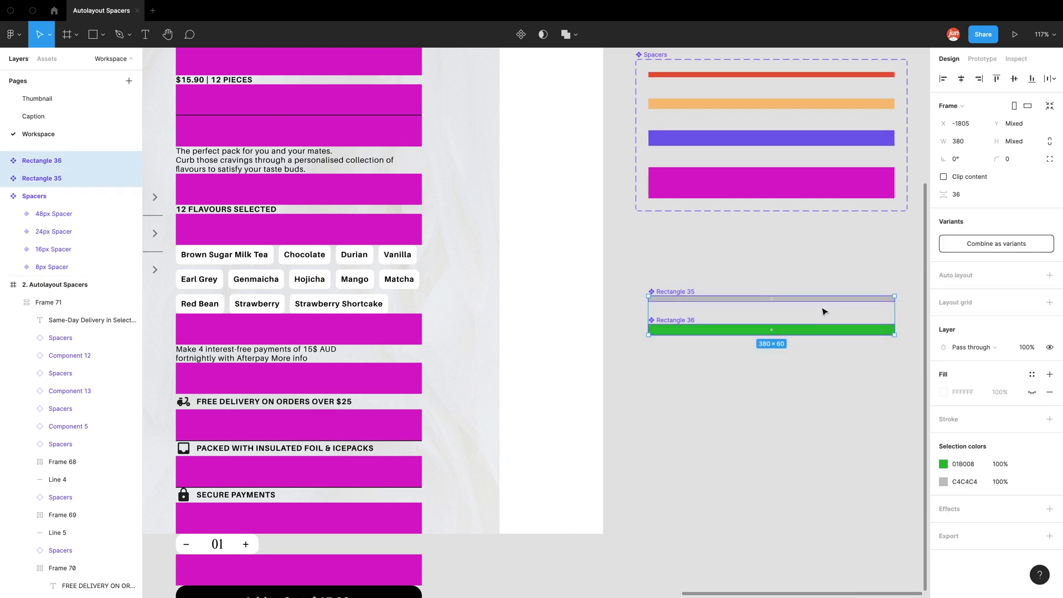
pyautogui.click(1003, 248)
pyautogui.click(740, 280)
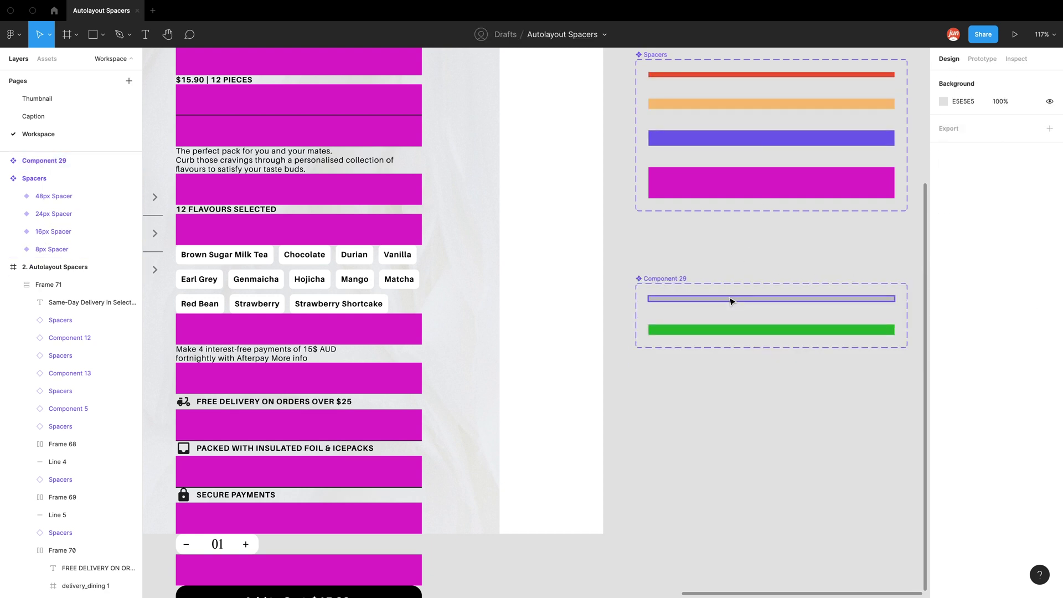
# Drag out an instance of the grey divider variant, trying the green variant before reverting to grey
pyautogui.moveTo(730, 301); pyautogui.dragTo(714, 252)
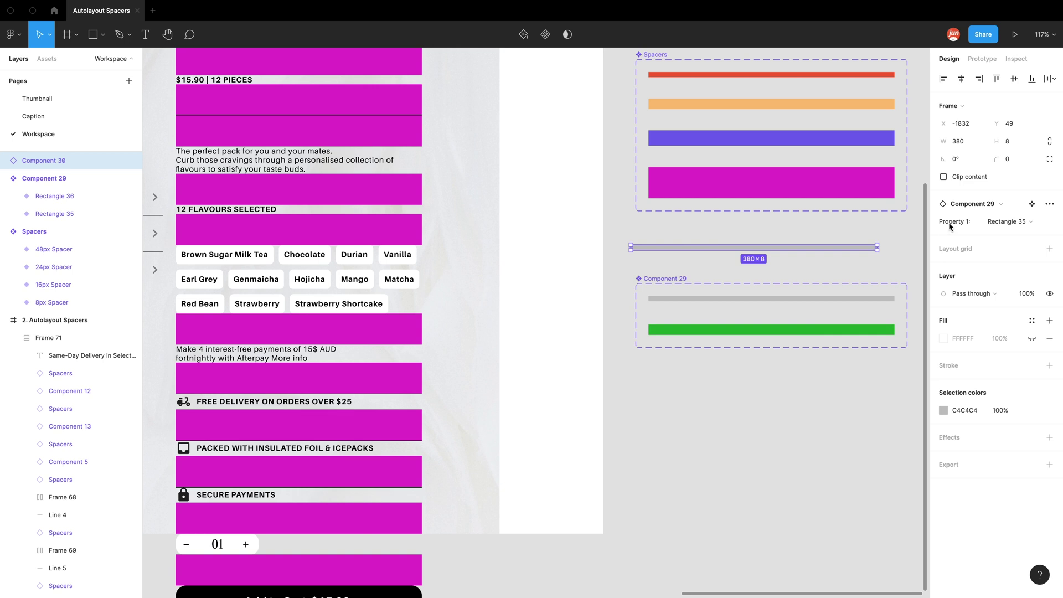
pyautogui.click(1018, 221)
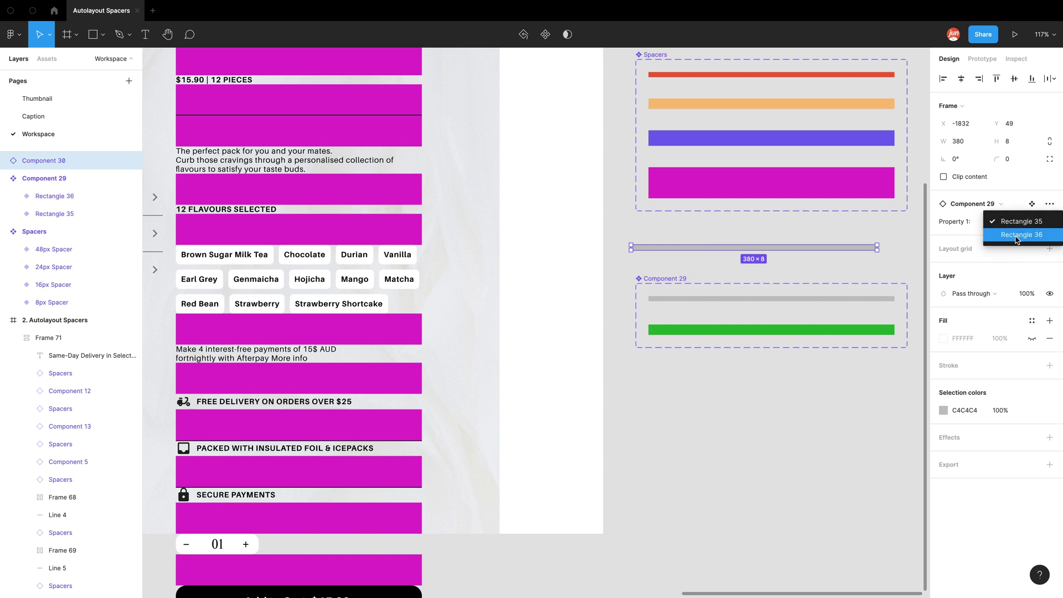
pyautogui.click(1018, 235)
pyautogui.click(1017, 221)
pyautogui.click(1017, 208)
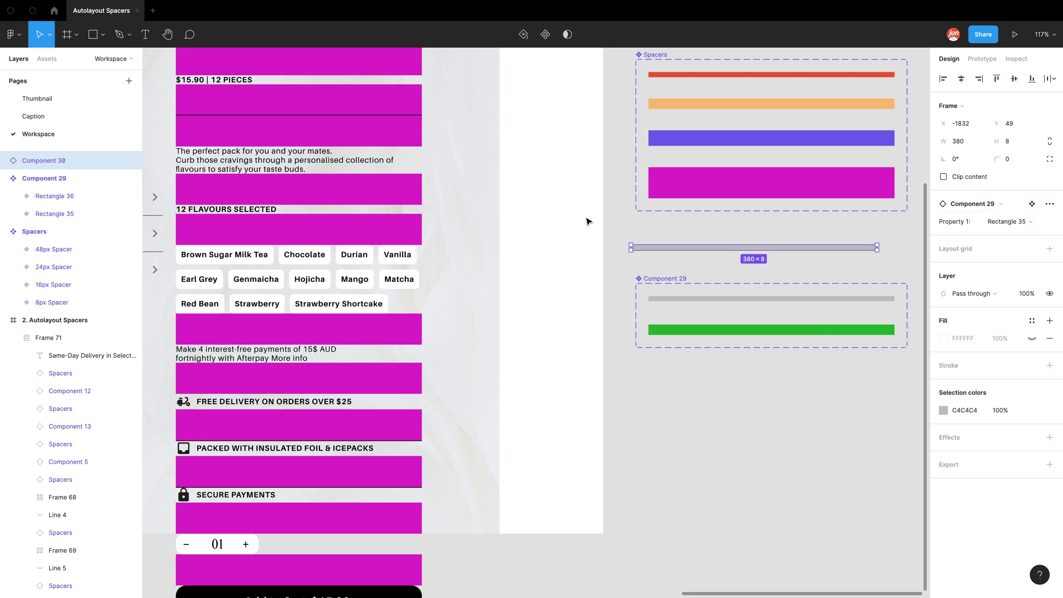
pyautogui.click(5, 162)
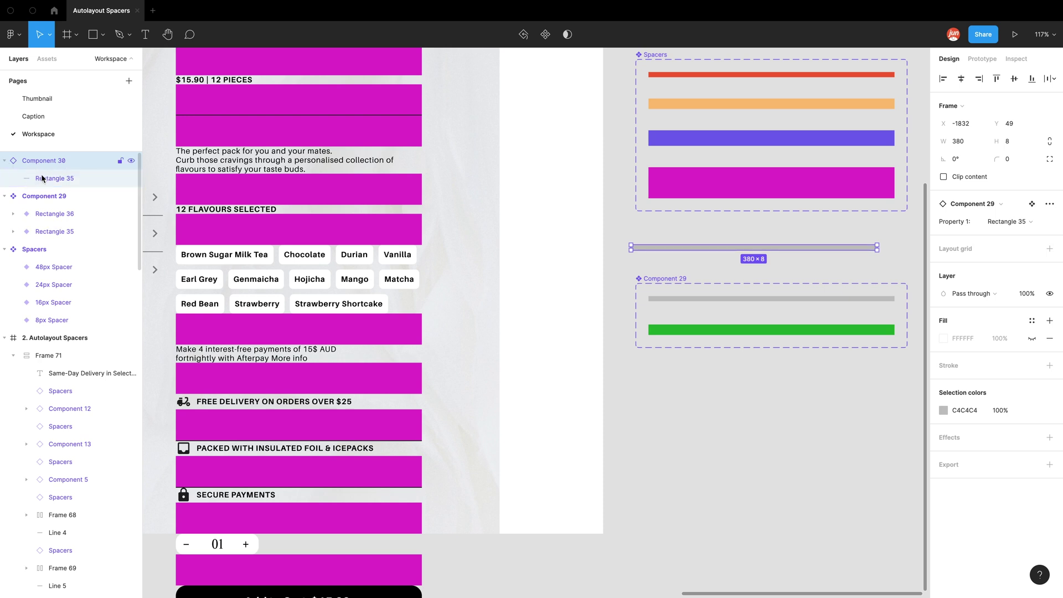
pyautogui.moveTo(686, 248); pyautogui.dragTo(682, 239)
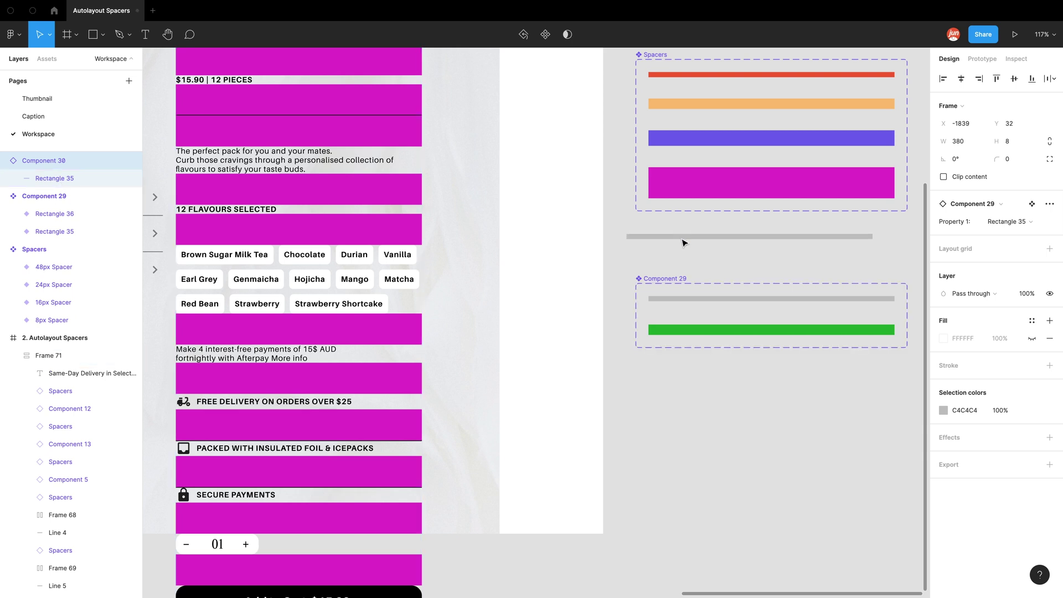
# Place a loose 24px spacer instance and move the grey divider above the Afterpay text
pyautogui.click(706, 141)
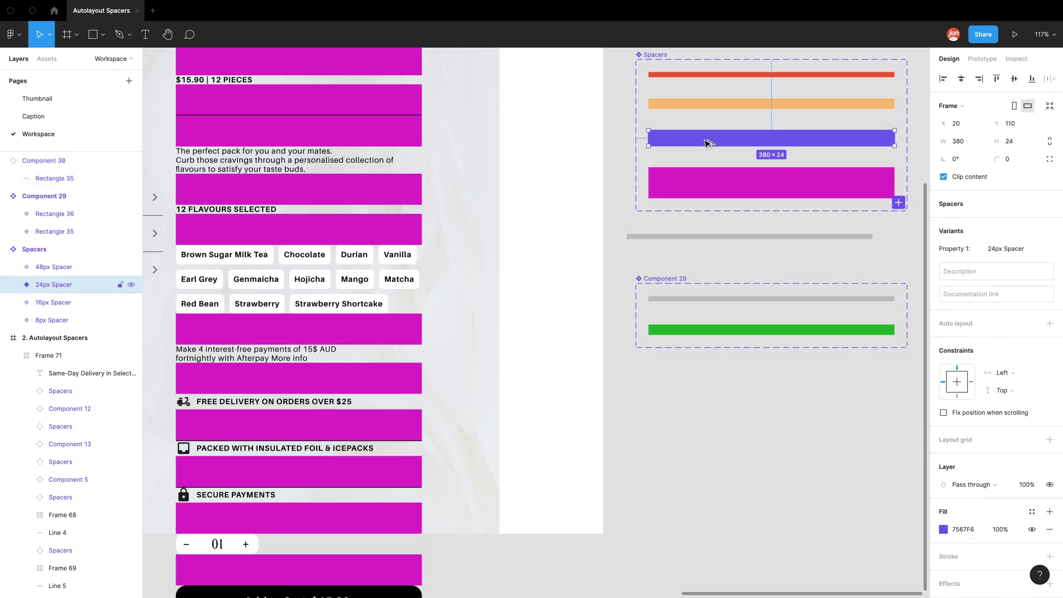
pyautogui.moveTo(706, 143); pyautogui.dragTo(683, 254)
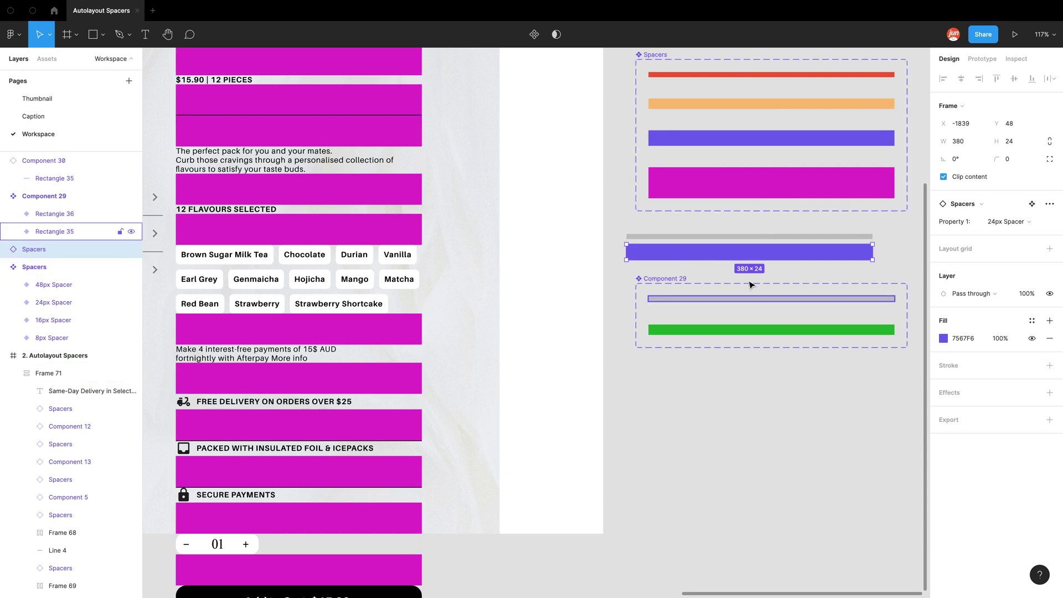
pyautogui.moveTo(693, 237); pyautogui.dragTo(317, 352)
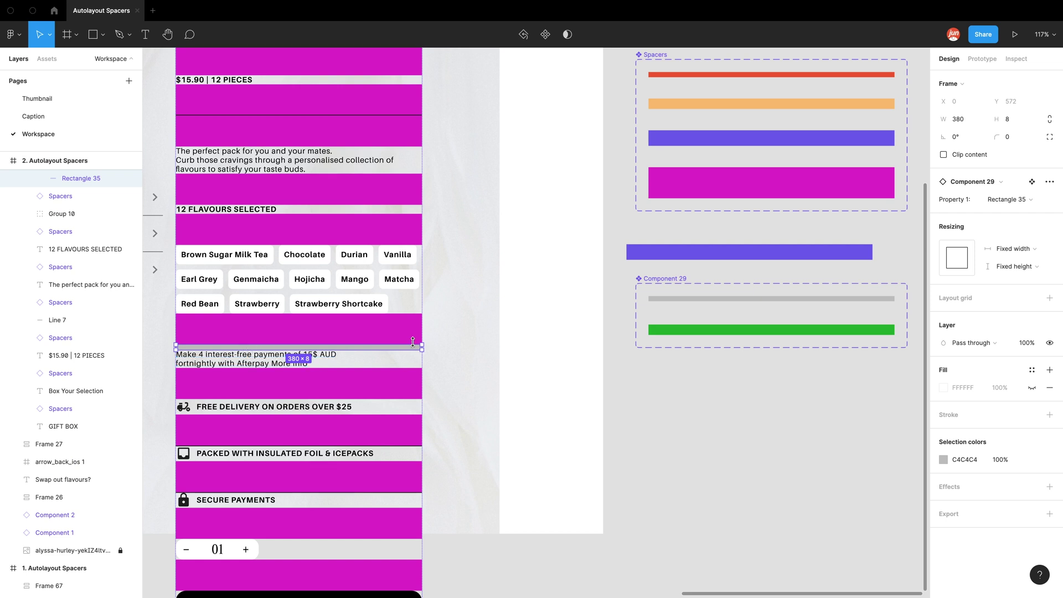
# Select the grey divider component and swap it to the green 16px variant, then back to grey
pyautogui.click(517, 278)
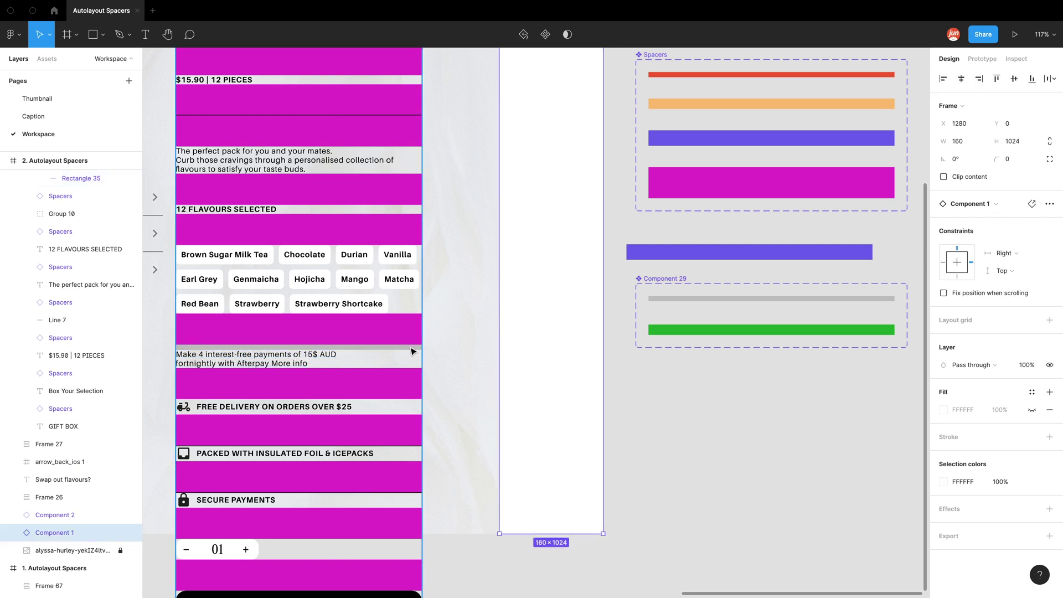
pyautogui.click(412, 350)
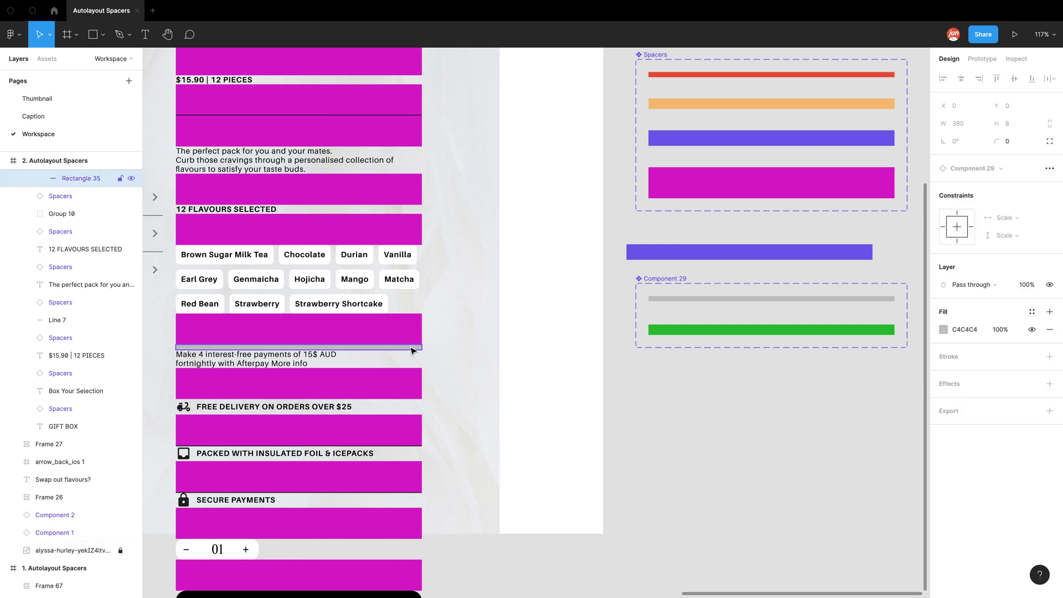
pyautogui.scroll(1, 101, 260)
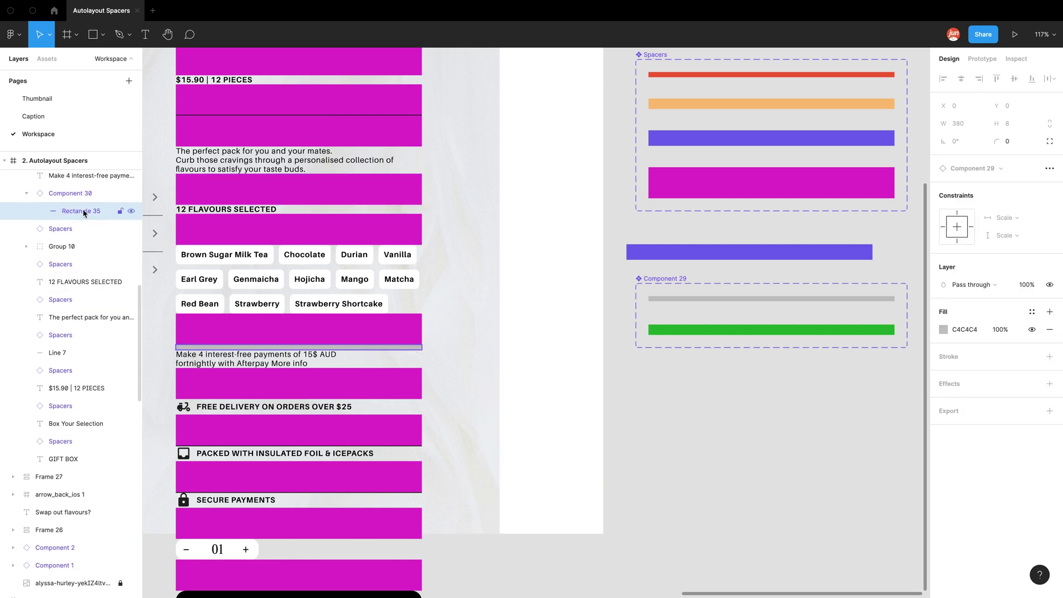
pyautogui.scroll(1, 77, 216)
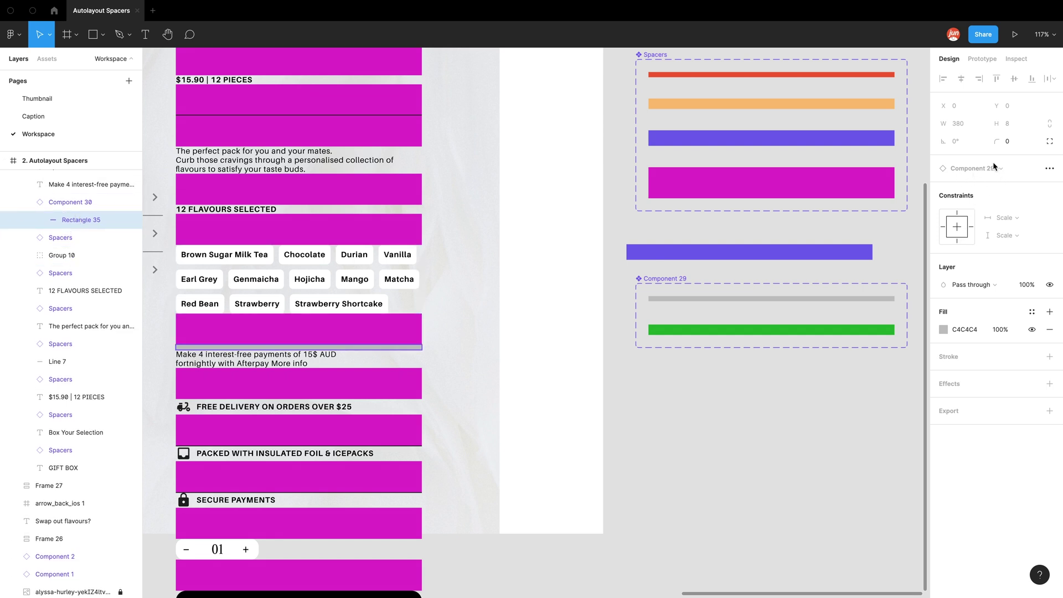
pyautogui.click(57, 203)
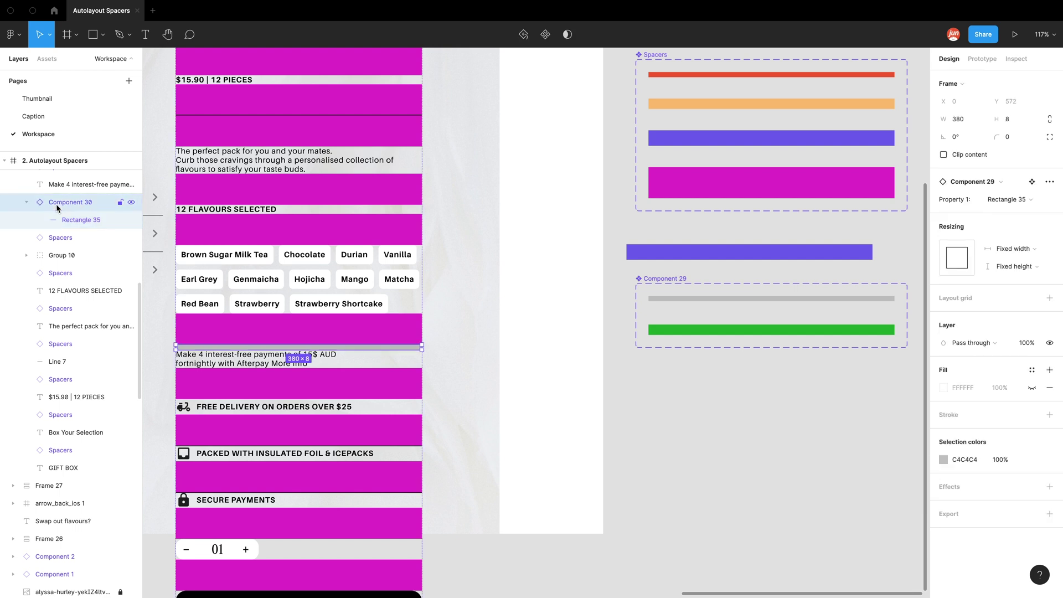
pyautogui.click(1025, 198)
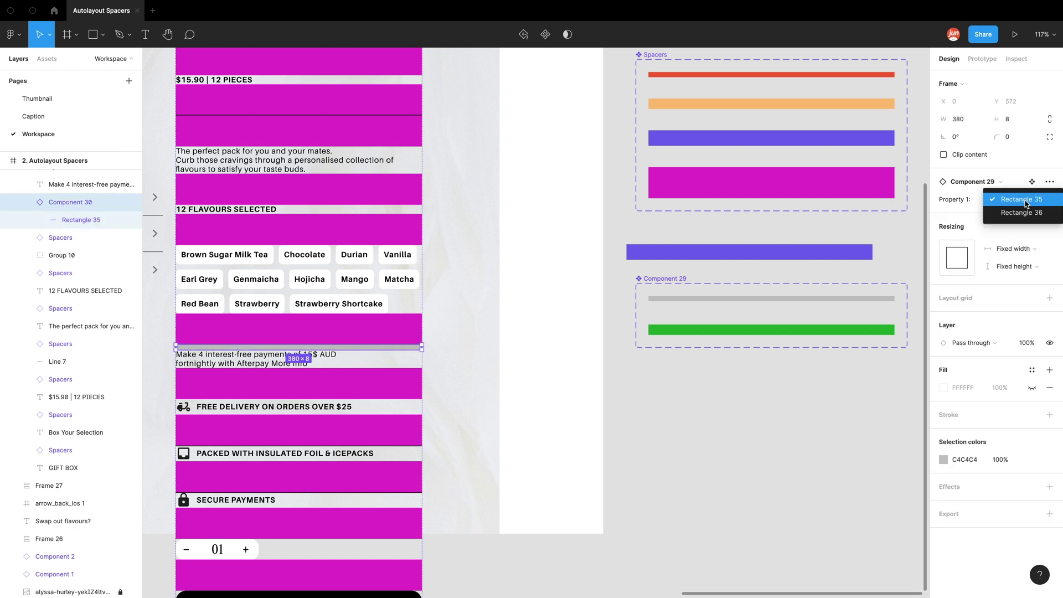
pyautogui.click(1024, 212)
pyautogui.click(1025, 200)
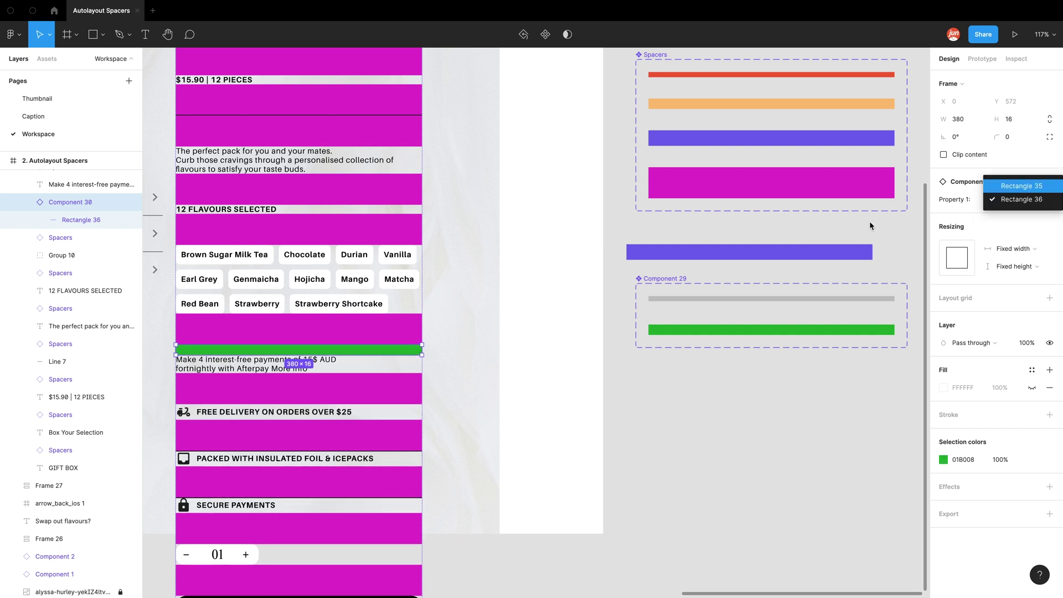
pyautogui.click(1021, 183)
pyautogui.press('Escape')
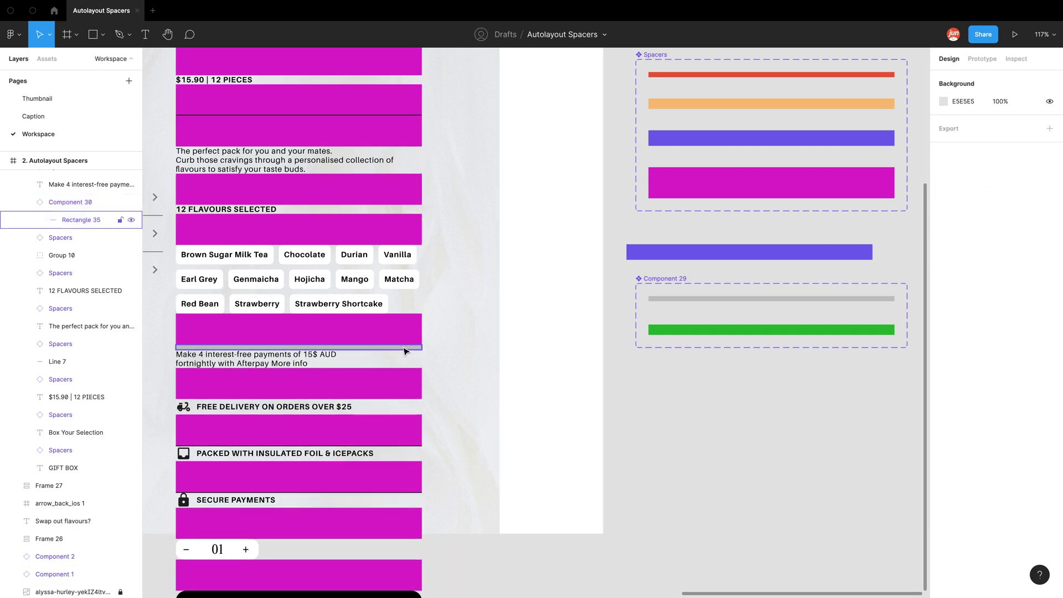
# Select the divider's parent component and delete it from above the Afterpay text
pyautogui.click(405, 347)
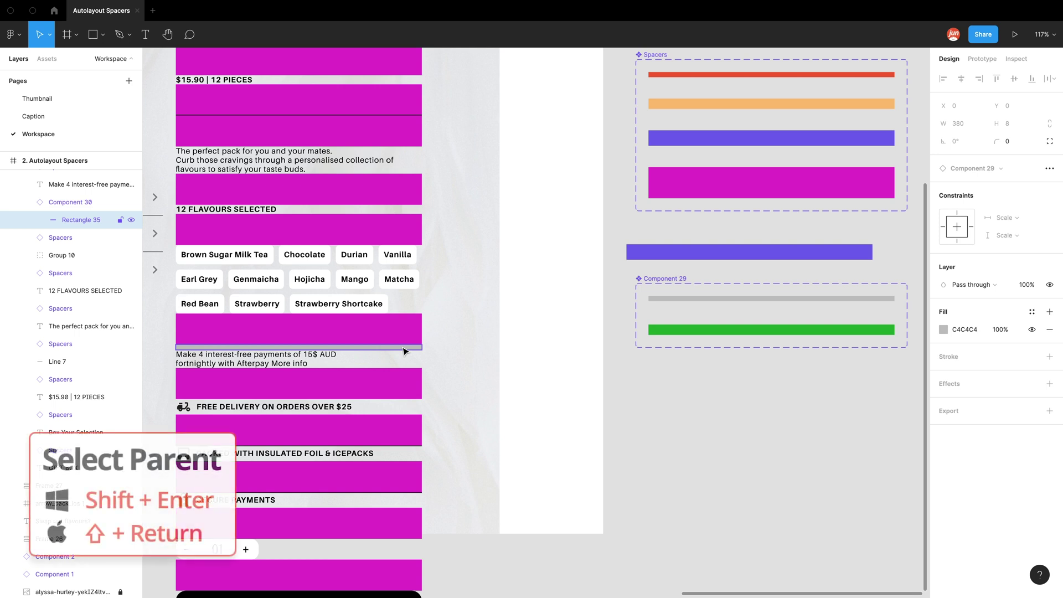
pyautogui.hotkey('shift', 'Return')
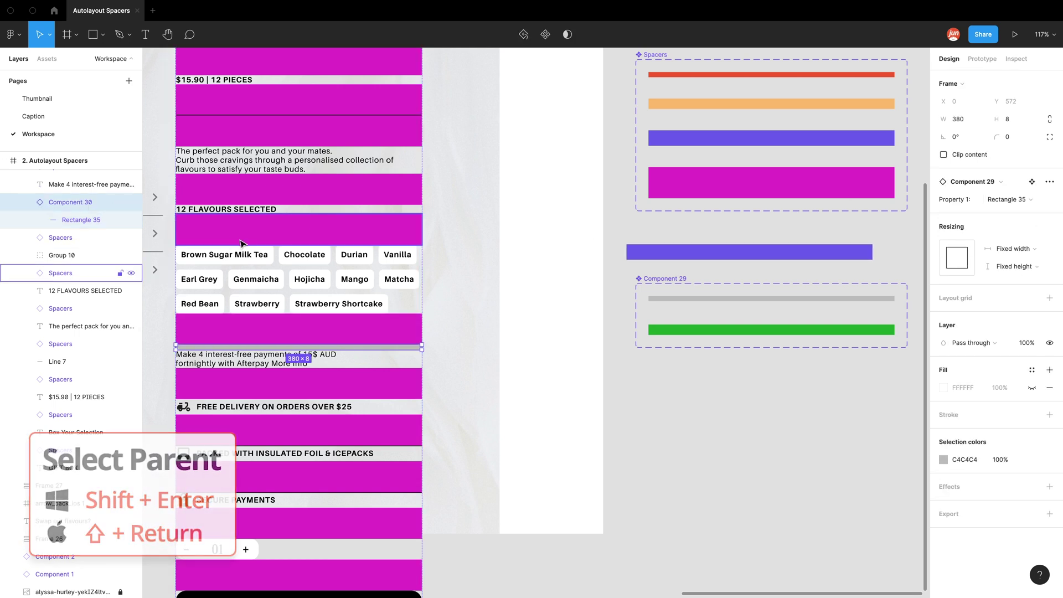
pyautogui.click(404, 348)
pyautogui.press('Escape')
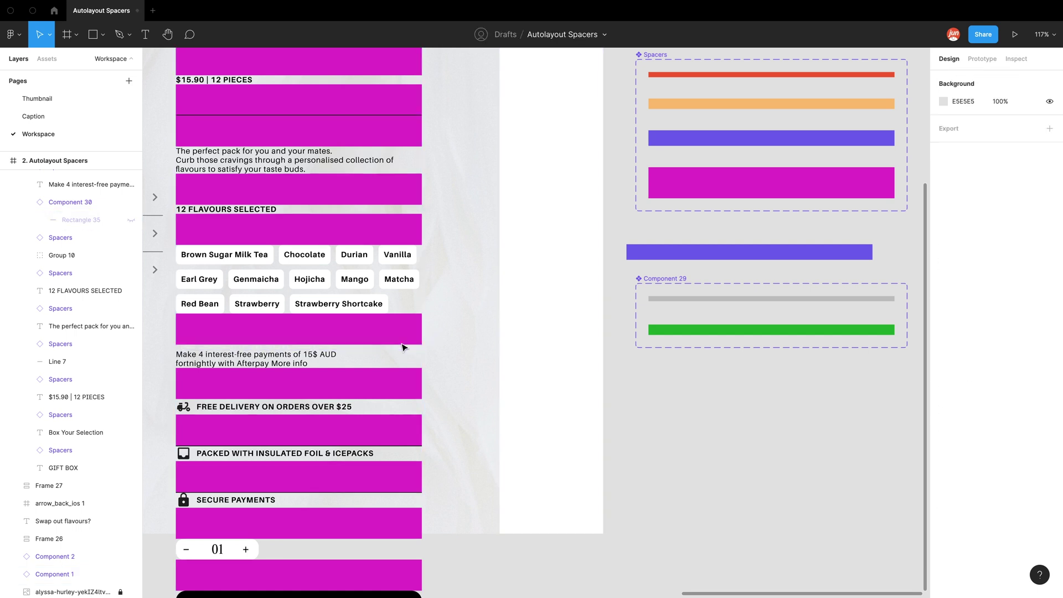
pyautogui.click(89, 205)
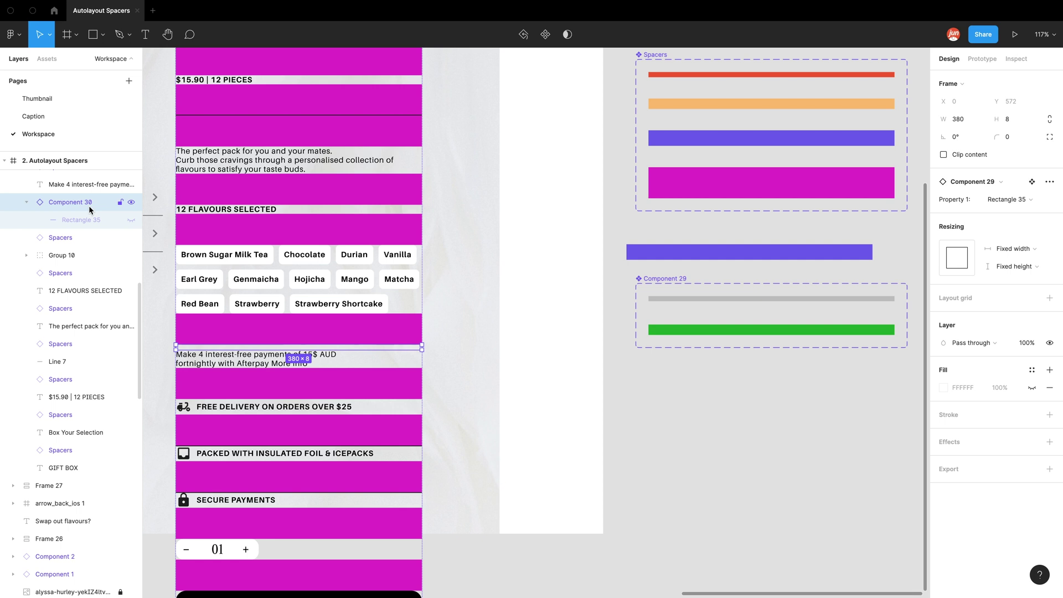
pyautogui.press('Delete')
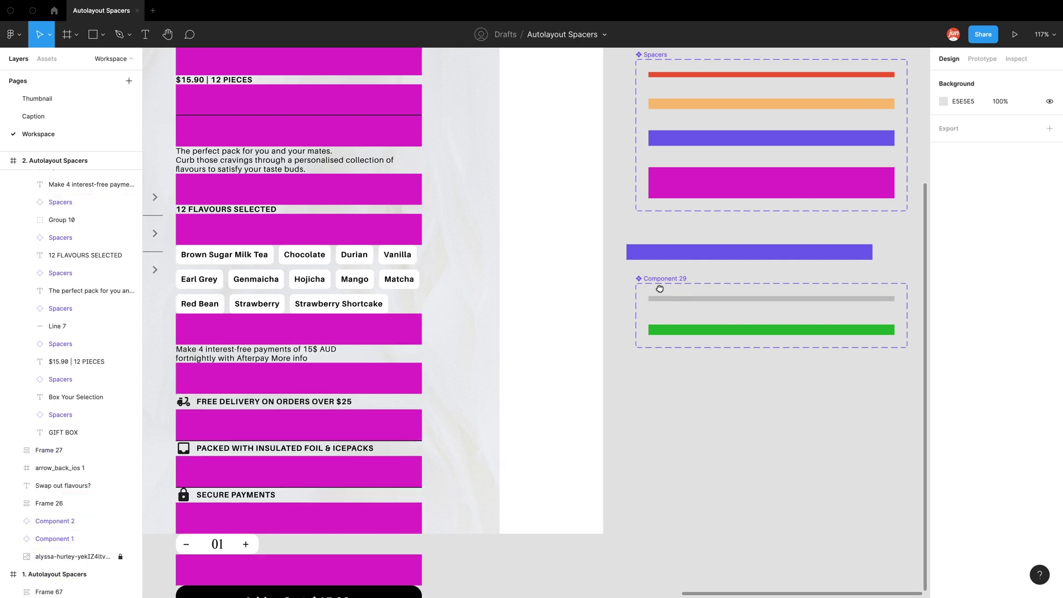
pyautogui.moveTo(660, 289); pyautogui.dragTo(653, 323)
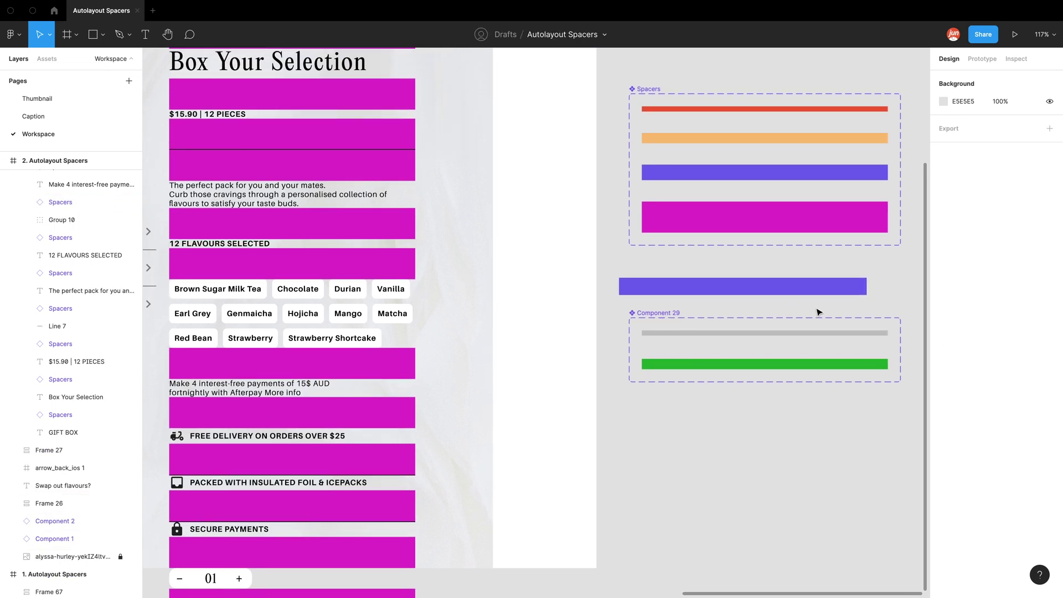
pyautogui.scroll(-5, 738, 282)
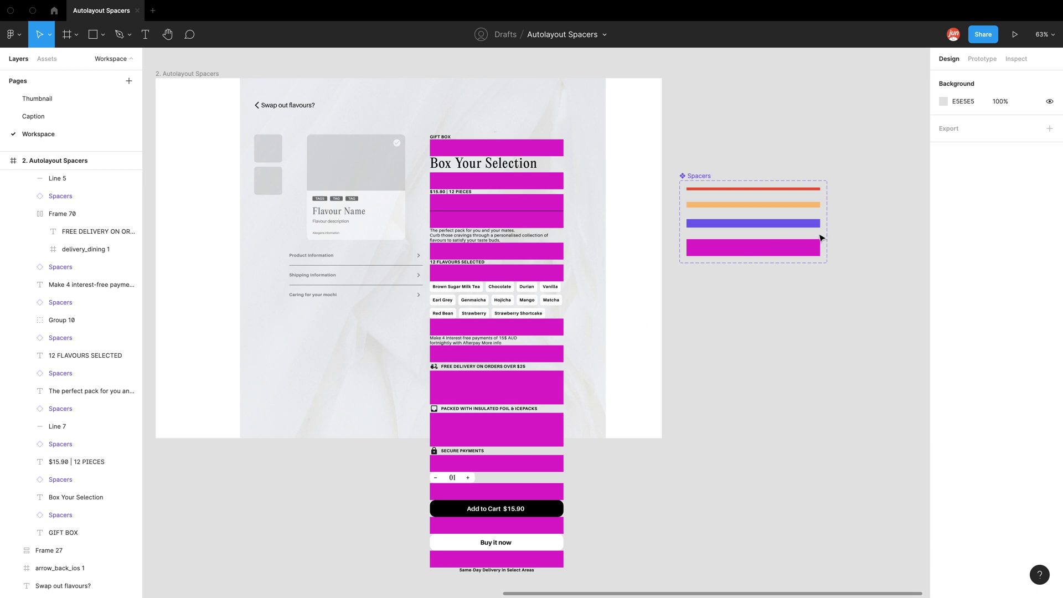
# Select the four spacer variants and try opacities 10%, 20%, 50%, 100%, settling on 20%
pyautogui.moveTo(822, 244); pyautogui.dragTo(760, 188)
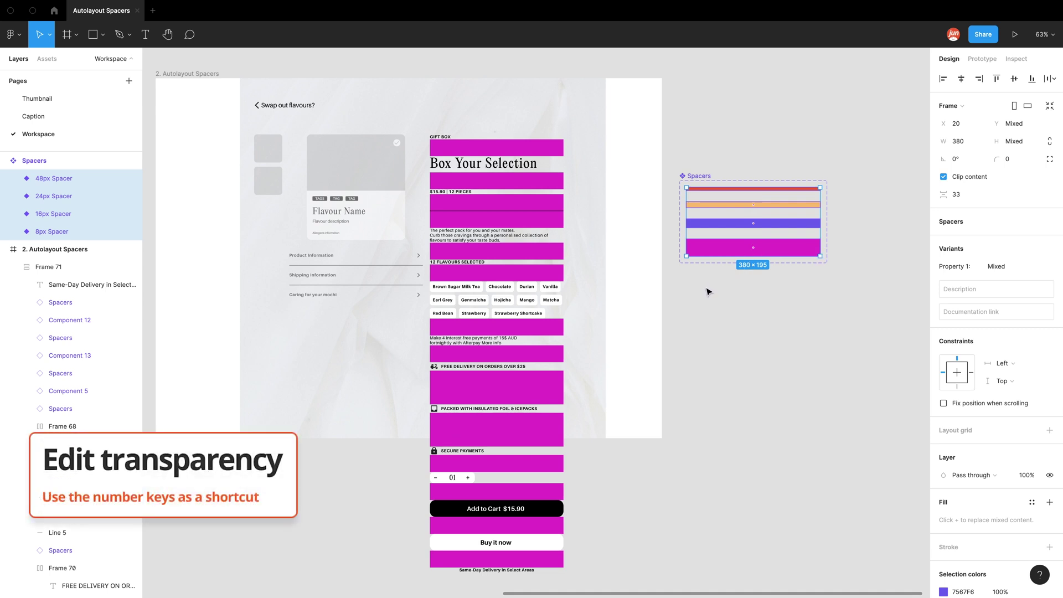
pyautogui.press('1')
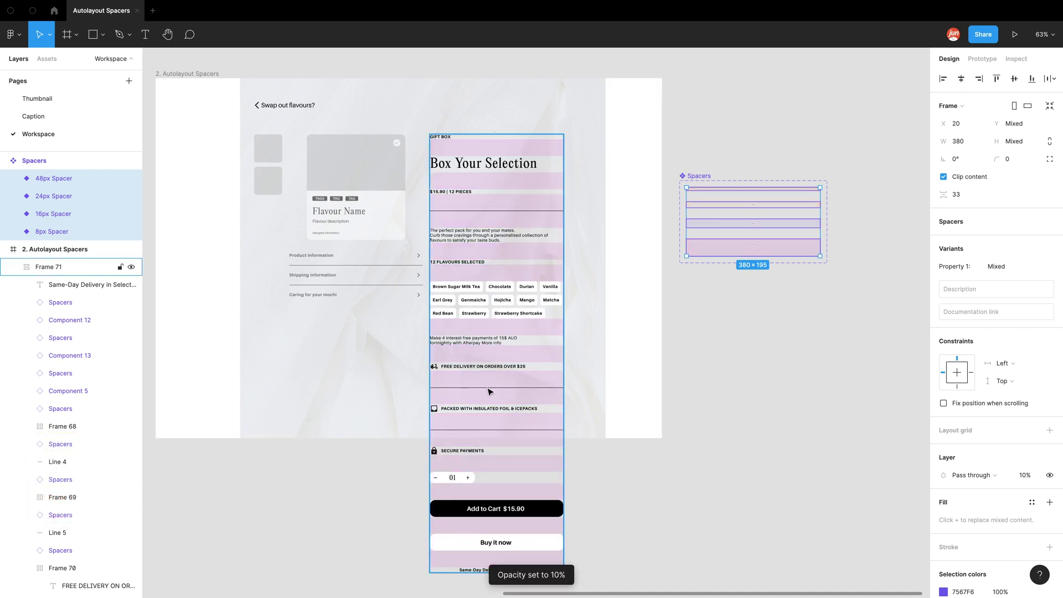
pyautogui.press('2')
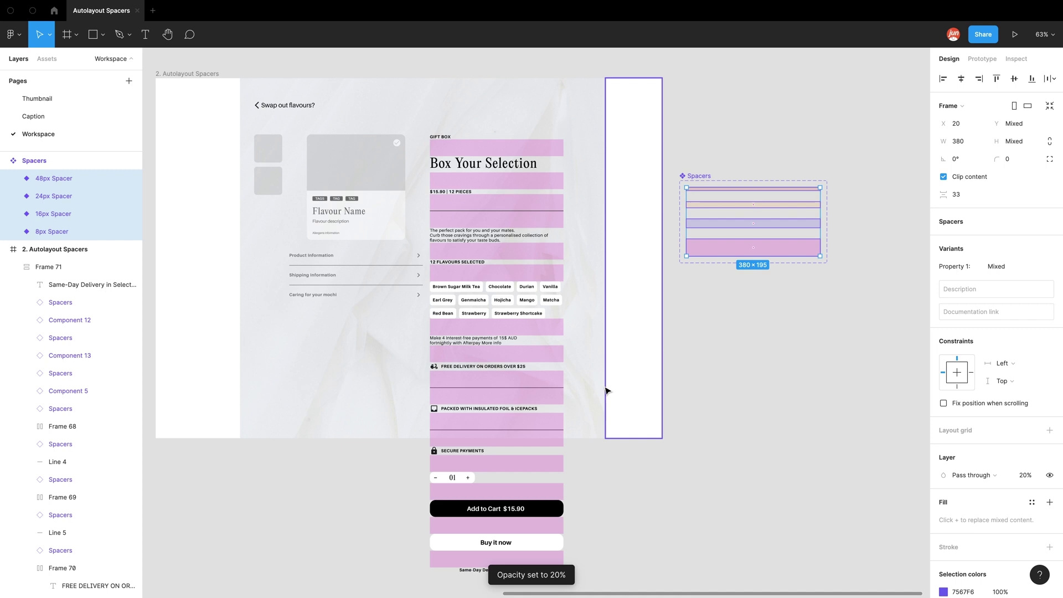
pyautogui.press('5')
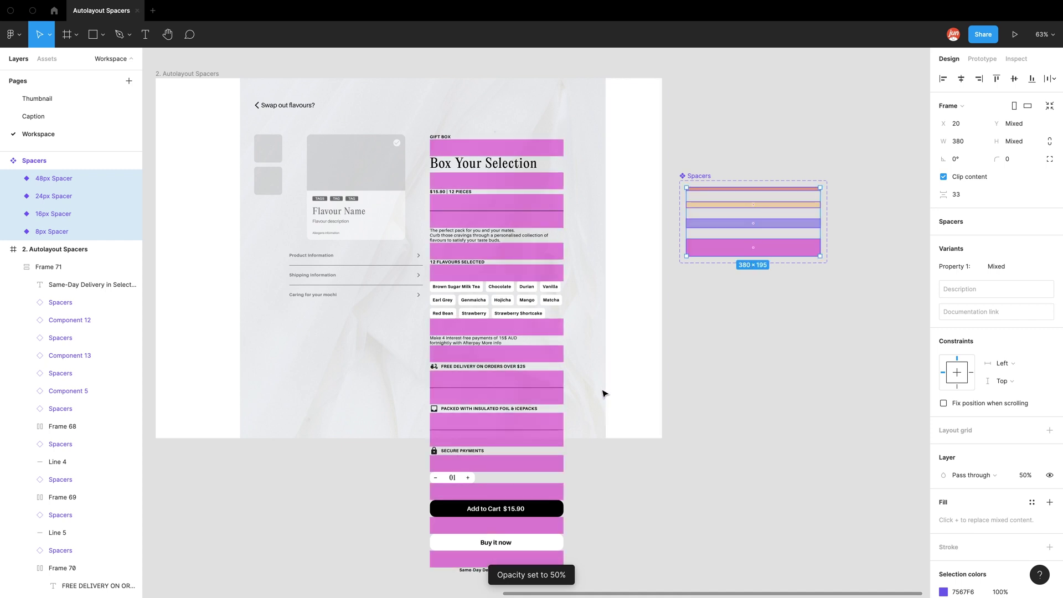
pyautogui.press('0')
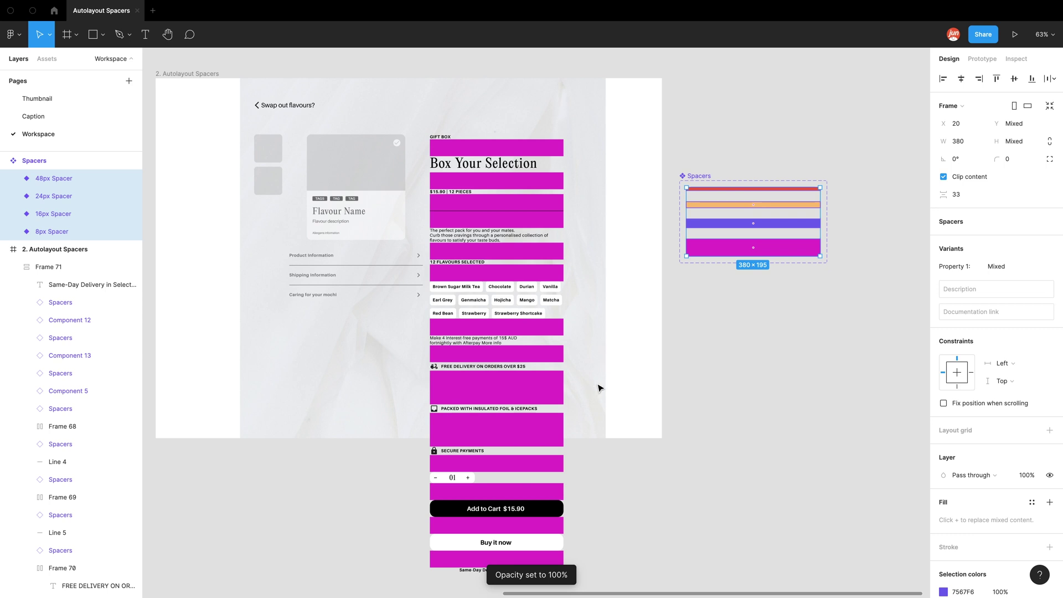
pyautogui.press('2')
pyautogui.click(733, 369)
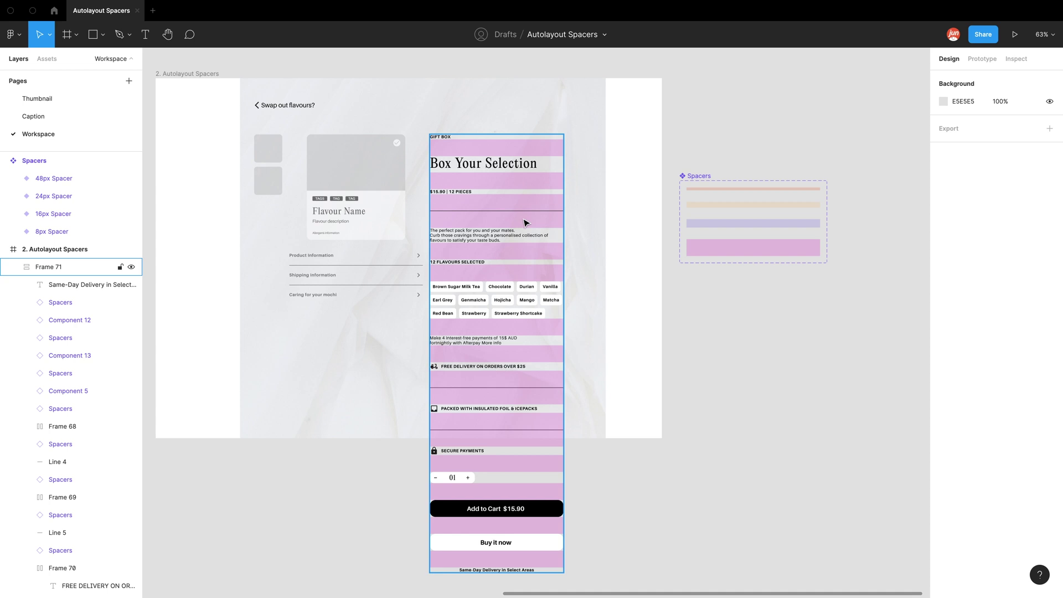
# Zoom to about 185% on Frame 71's top, from GIFT BOX to 12 FLAVOURS SELECTED
pyautogui.keyDown('ctrl'); pyautogui.scroll(8, 477, 133); pyautogui.keyUp('ctrl')
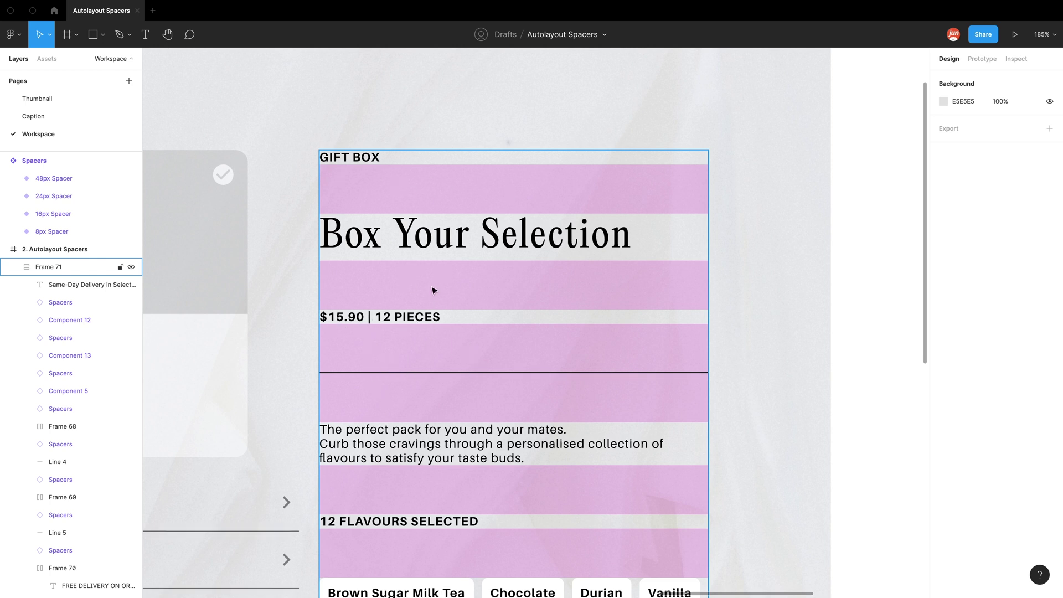
# Switch the spacers under GIFT BOX, Box Your Selection and the price line to 8px
pyautogui.click(397, 209)
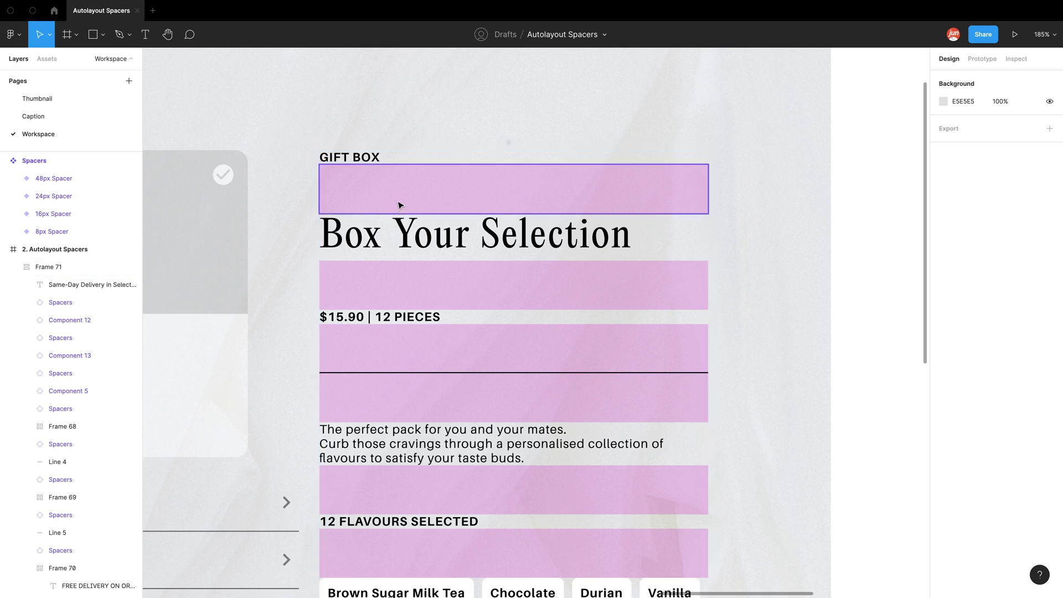
pyautogui.keyDown('shift'); pyautogui.click(393, 289); pyautogui.keyUp('shift')
pyautogui.keyDown('shift'); pyautogui.click(395, 352); pyautogui.keyUp('shift')
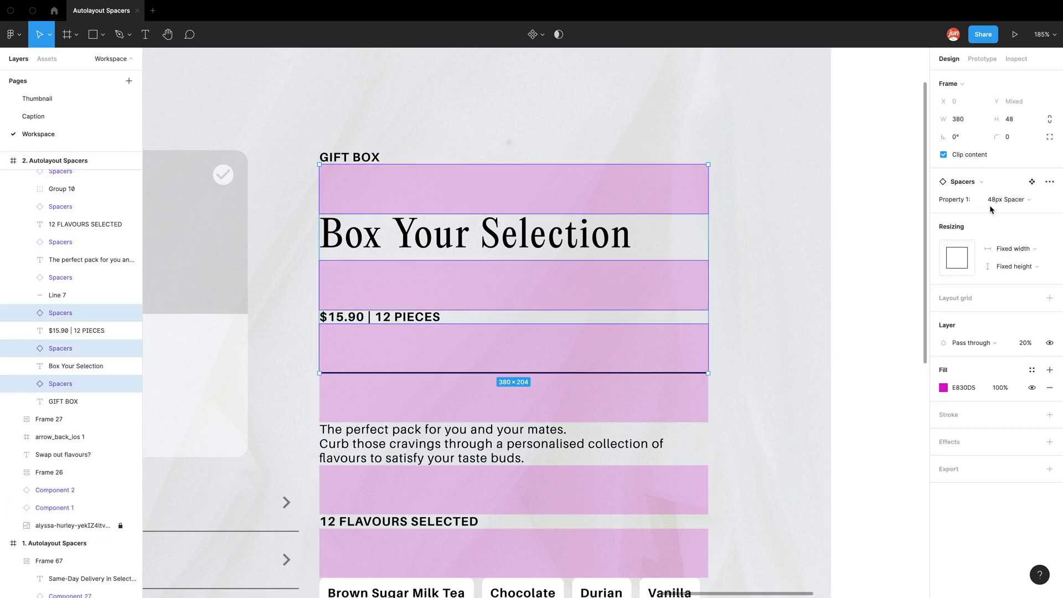
pyautogui.click(1006, 199)
pyautogui.click(1014, 165)
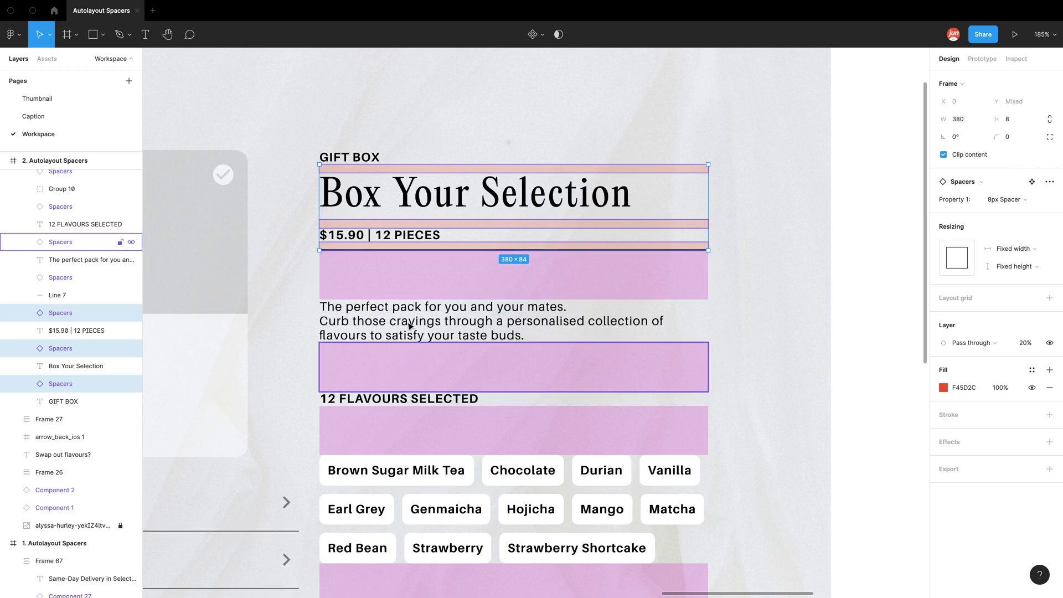
# Change the spacer above the product description to 8px, briefly trying 16px first
pyautogui.click(396, 272)
pyautogui.click(1006, 199)
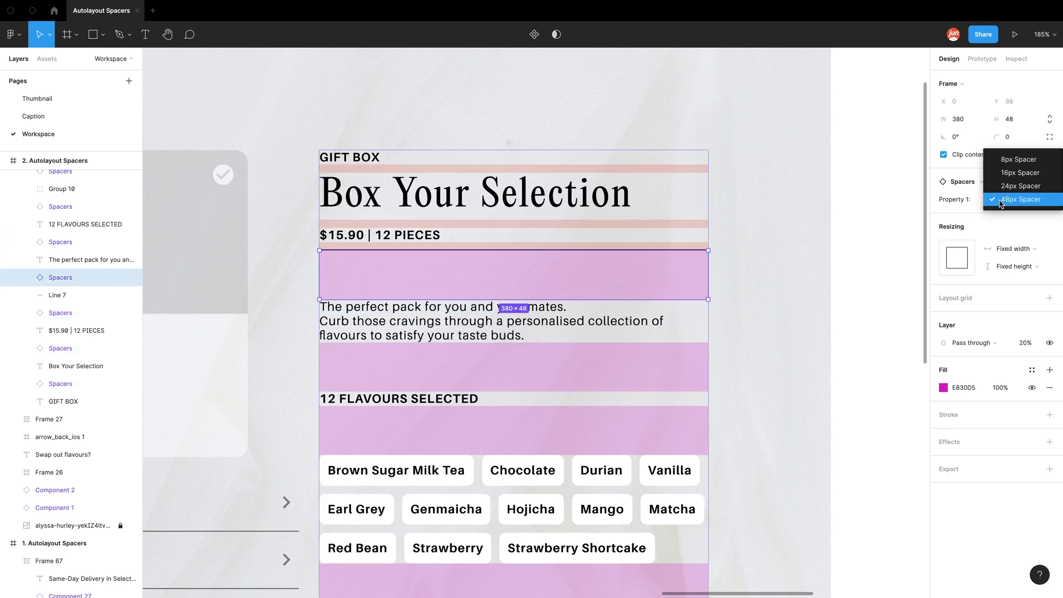
pyautogui.click(1008, 165)
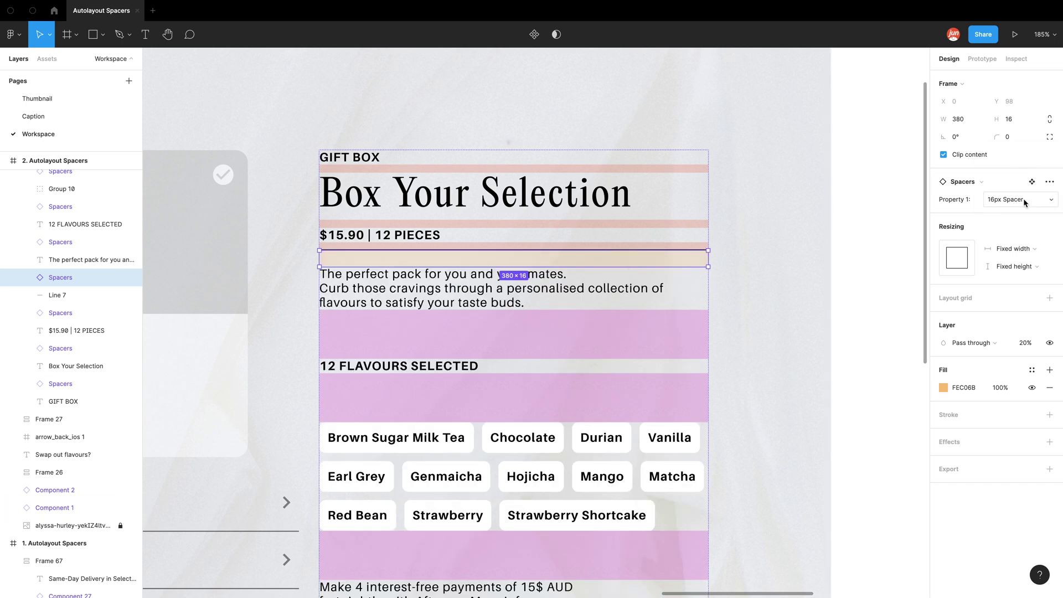
pyautogui.click(1023, 199)
pyautogui.click(1018, 186)
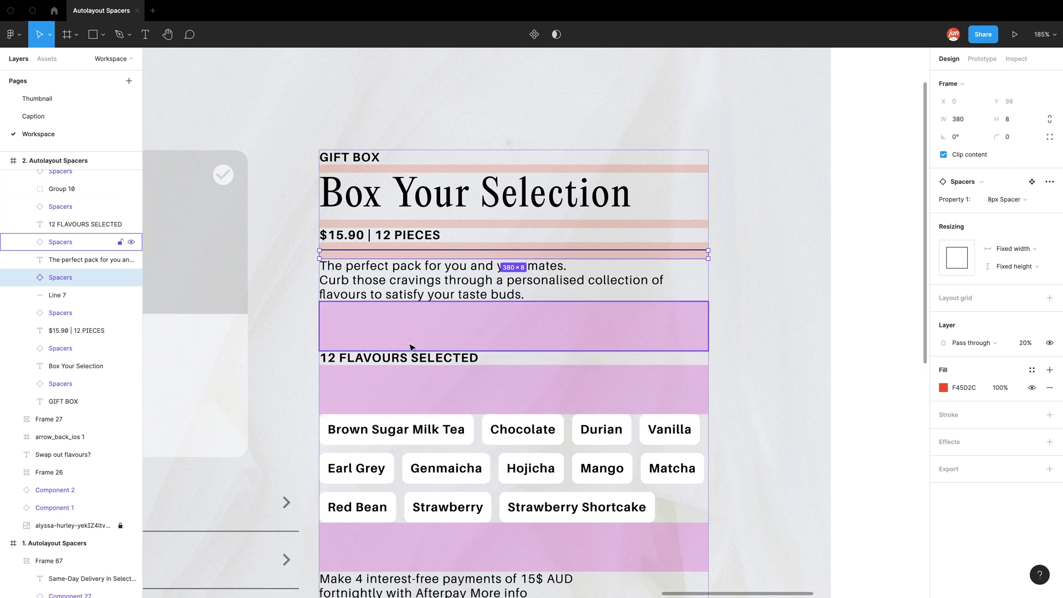
# Set the spacer below 12 FLAVOURS SELECTED to the 8px Spacer variant
pyautogui.click(421, 320)
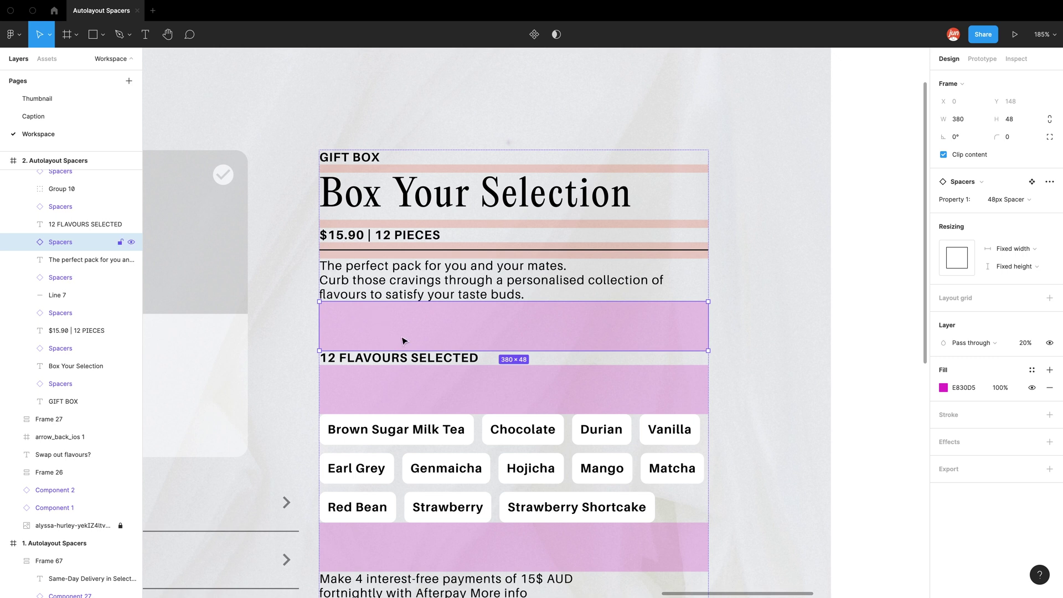
pyautogui.scroll(-1, 402, 340)
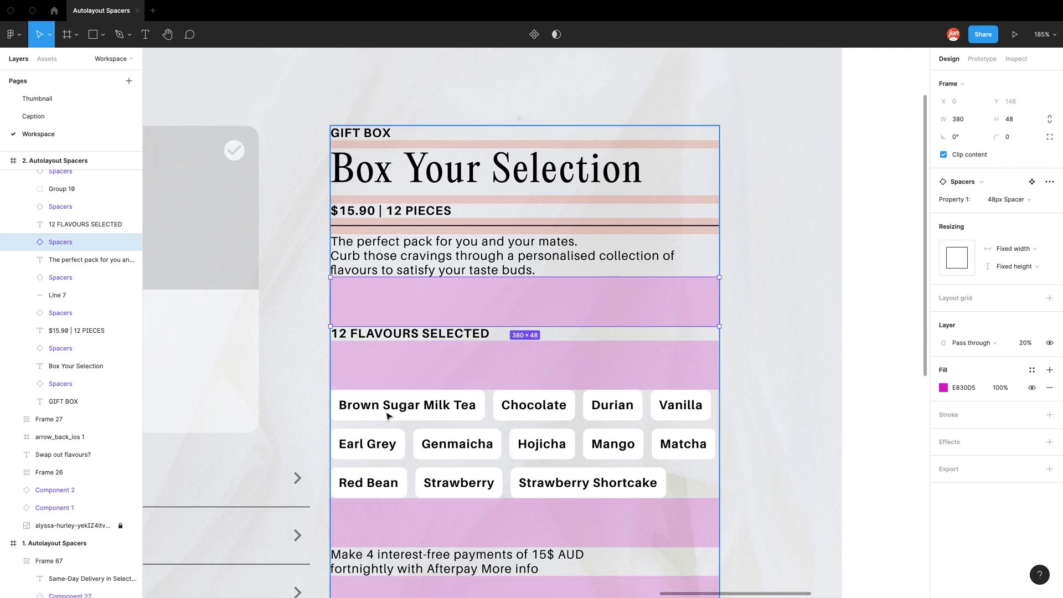
pyautogui.click(468, 375)
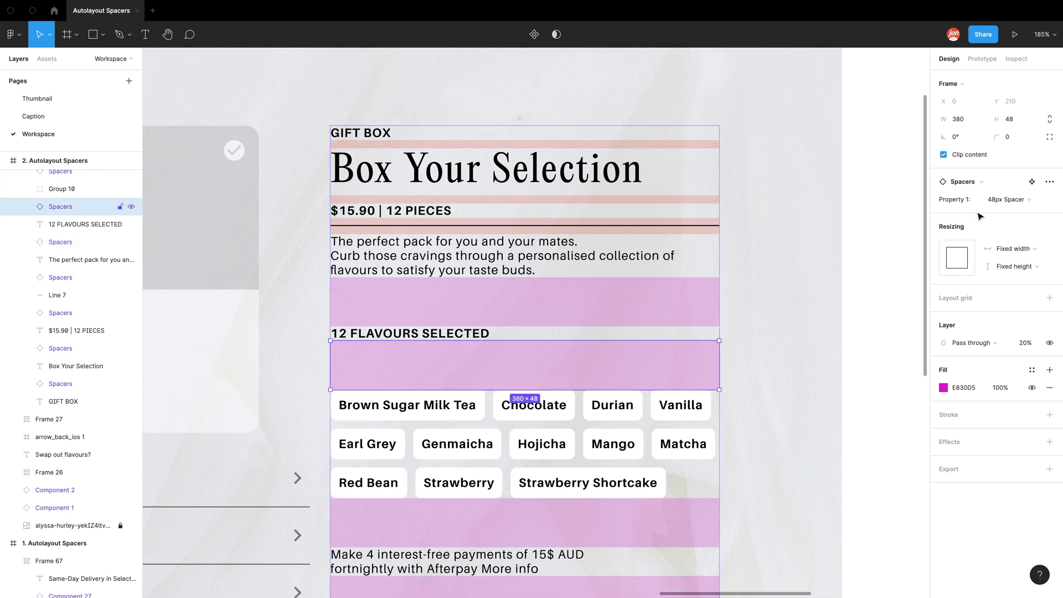
pyautogui.click(1006, 200)
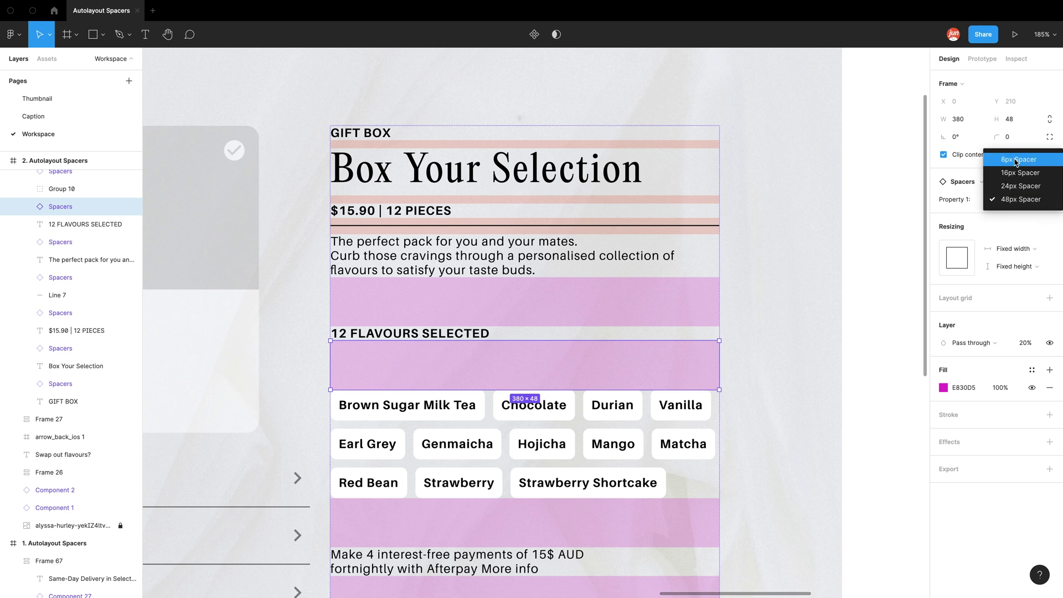
pyautogui.click(1016, 160)
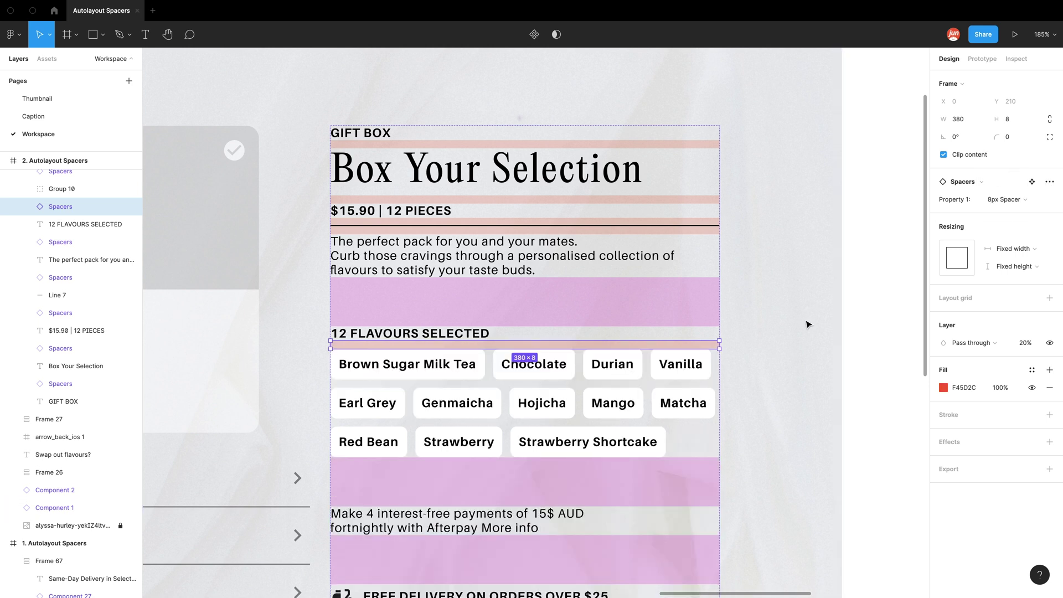
pyautogui.click(751, 322)
pyautogui.scroll(-3, 764, 249)
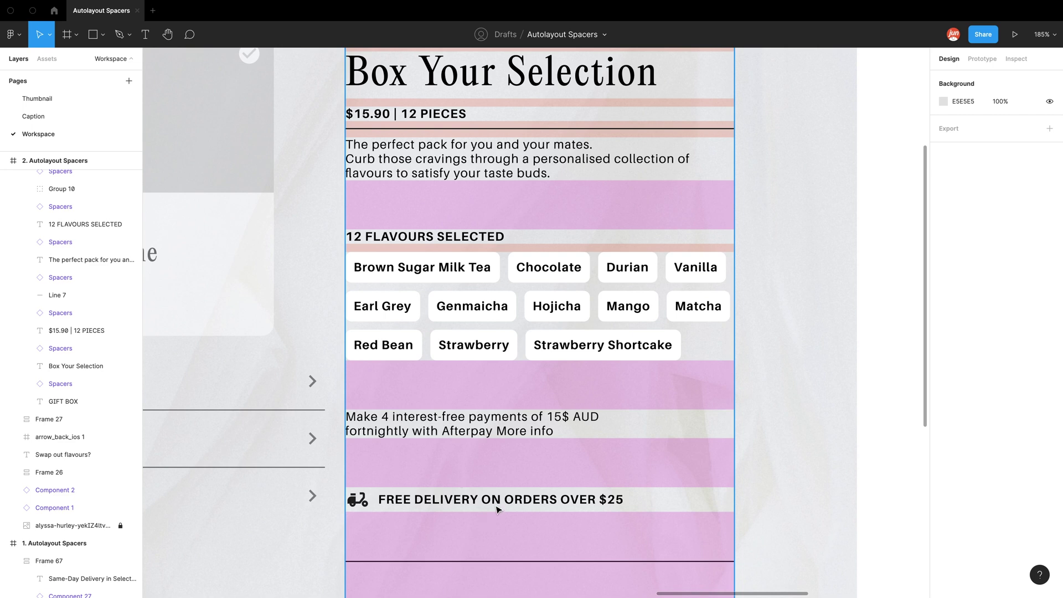
pyautogui.scroll(2, 788, 343)
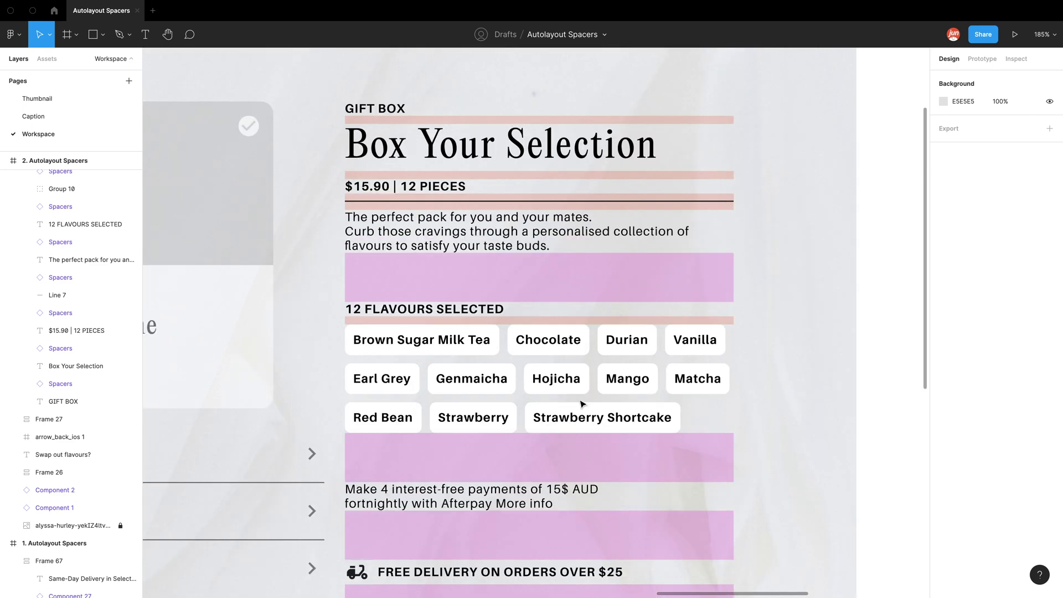
pyautogui.hotkey('shift', '1')
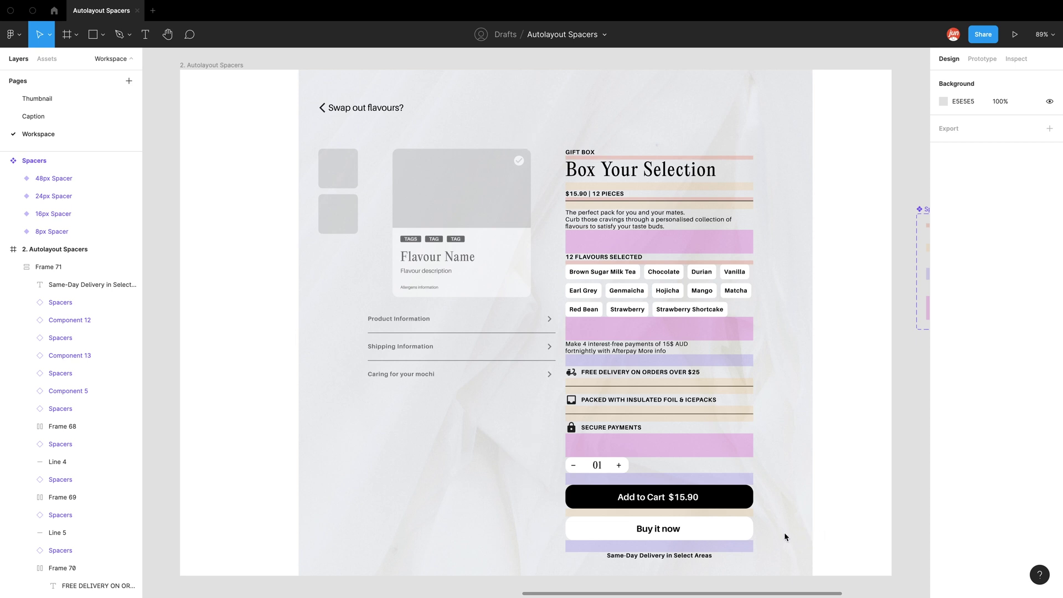
pyautogui.click(744, 470)
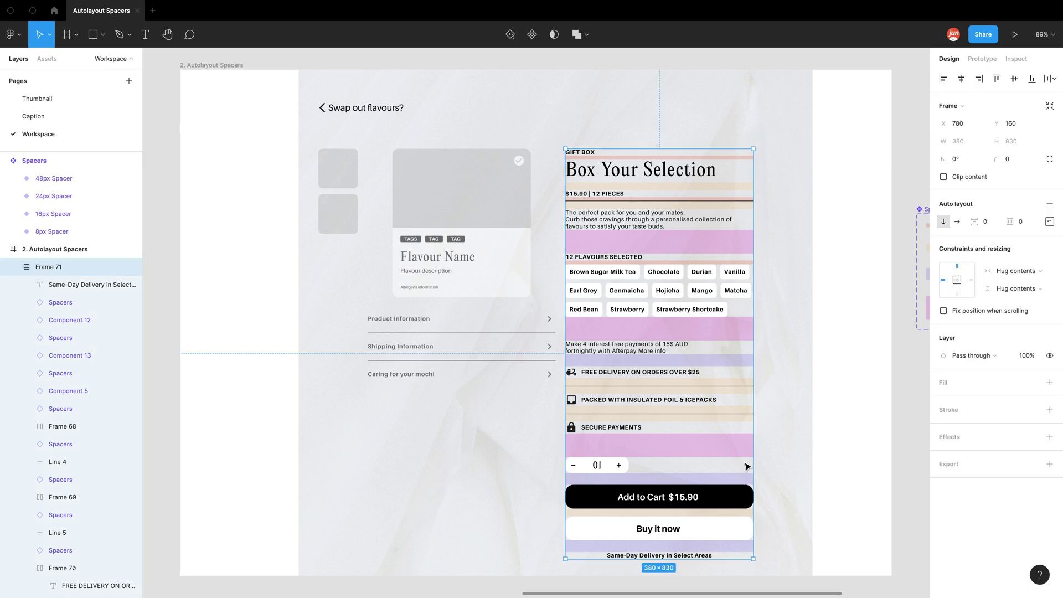
pyautogui.click(714, 450)
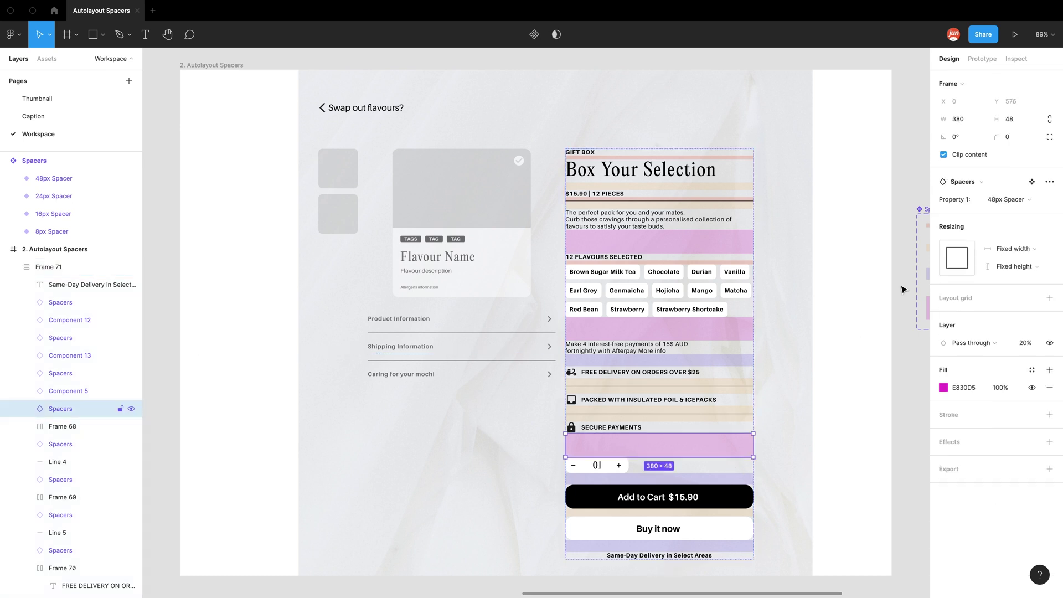
pyautogui.click(1011, 201)
pyautogui.click(1020, 185)
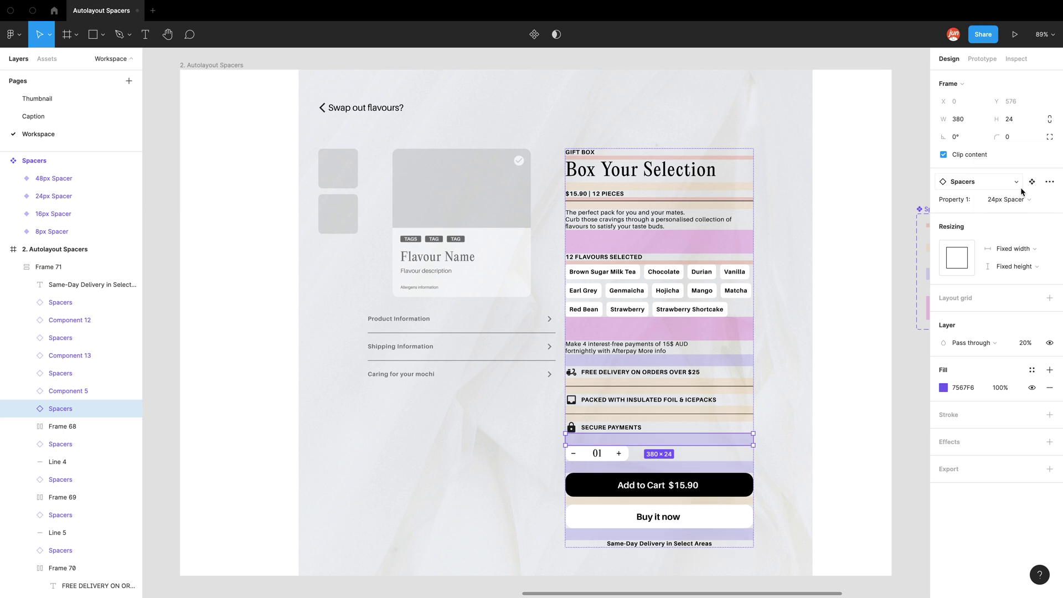
pyautogui.click(1005, 200)
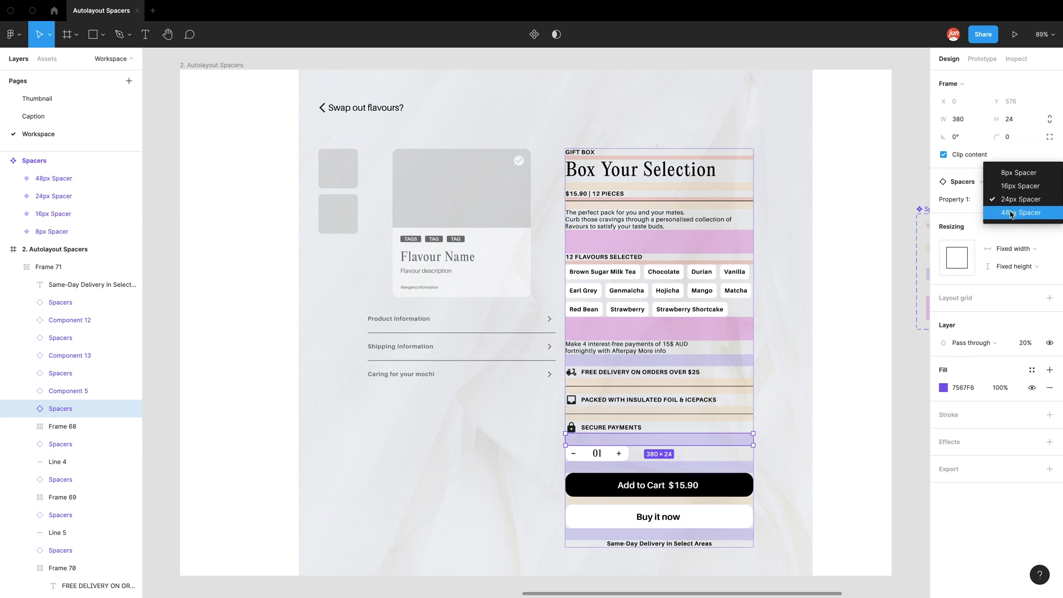
pyautogui.click(1011, 214)
pyautogui.click(797, 373)
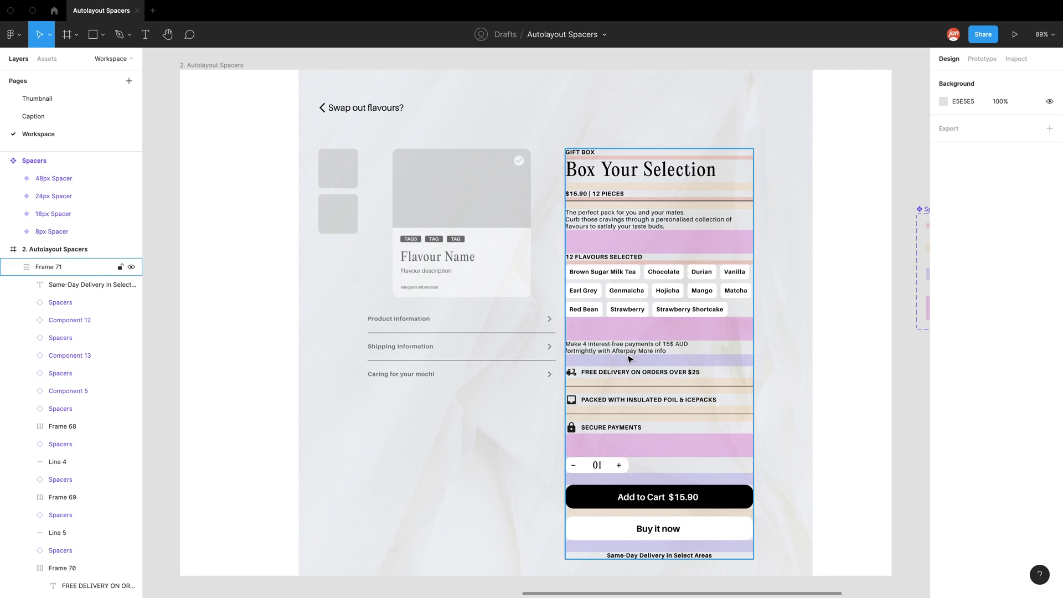
pyautogui.press('Escape')
pyautogui.scroll(5, 642, 221)
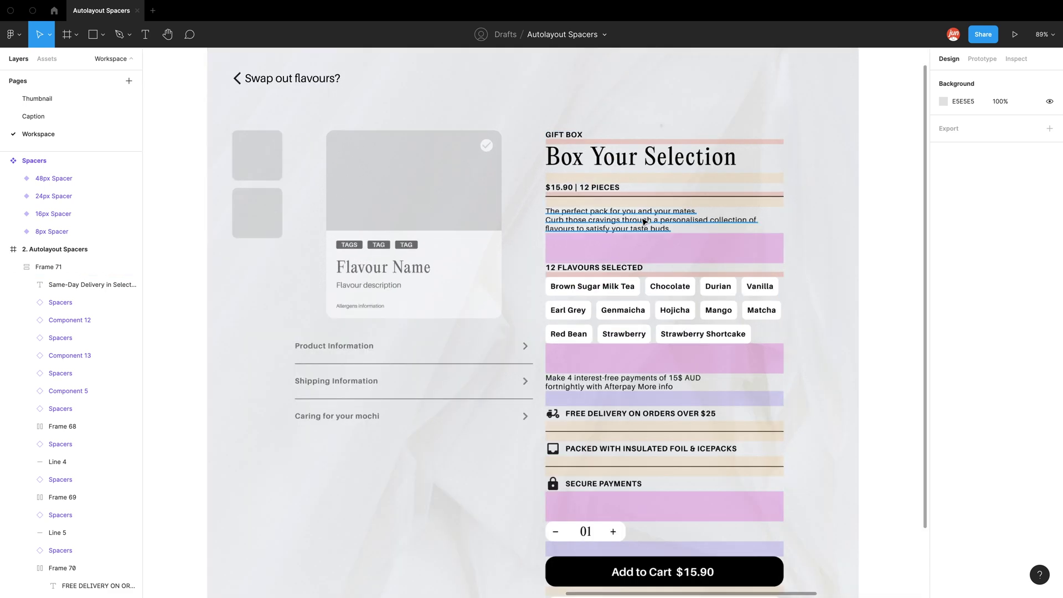
pyautogui.scroll(3, 644, 223)
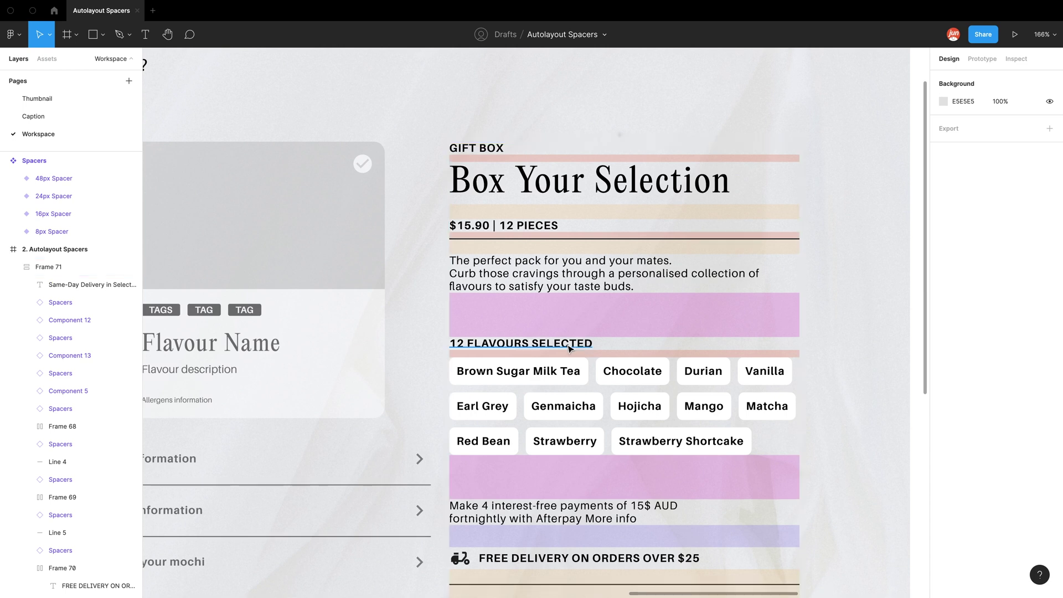
pyautogui.click(570, 347)
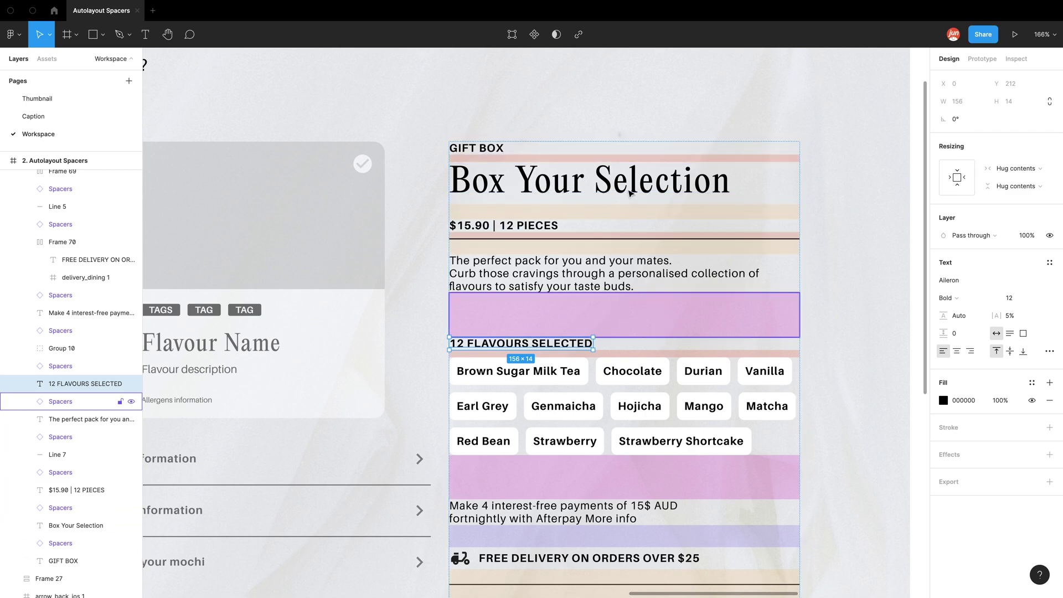
# Bring the Spacers component set into view and toggle its variants hidden and visible again
pyautogui.scroll(-5, 581, 224)
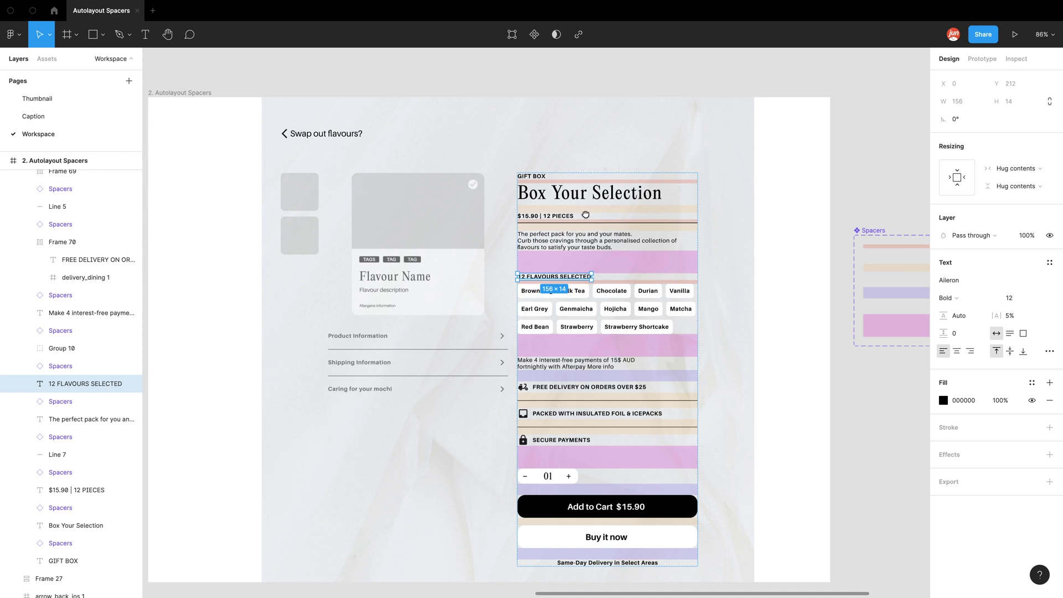
pyautogui.moveTo(576, 223); pyautogui.dragTo(582, 212)
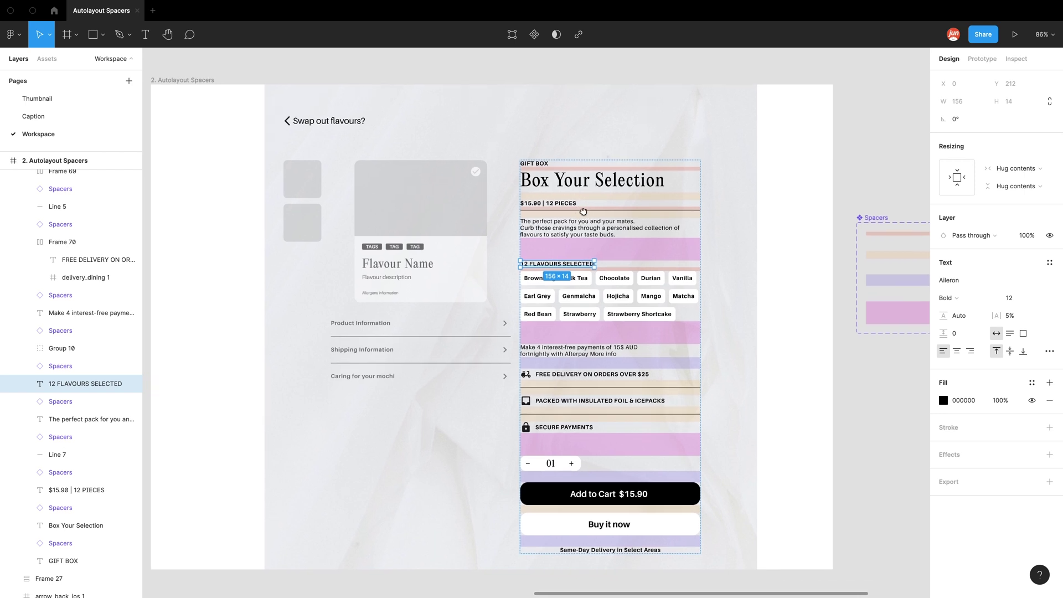
pyautogui.click(844, 326)
pyautogui.moveTo(845, 327); pyautogui.dragTo(685, 221)
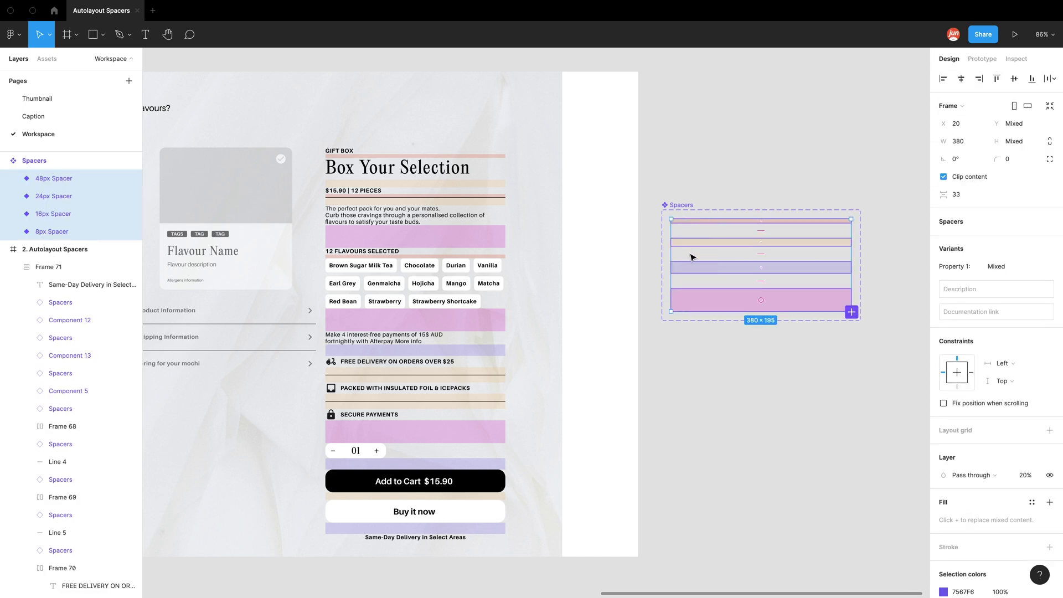
pyautogui.click(1048, 476)
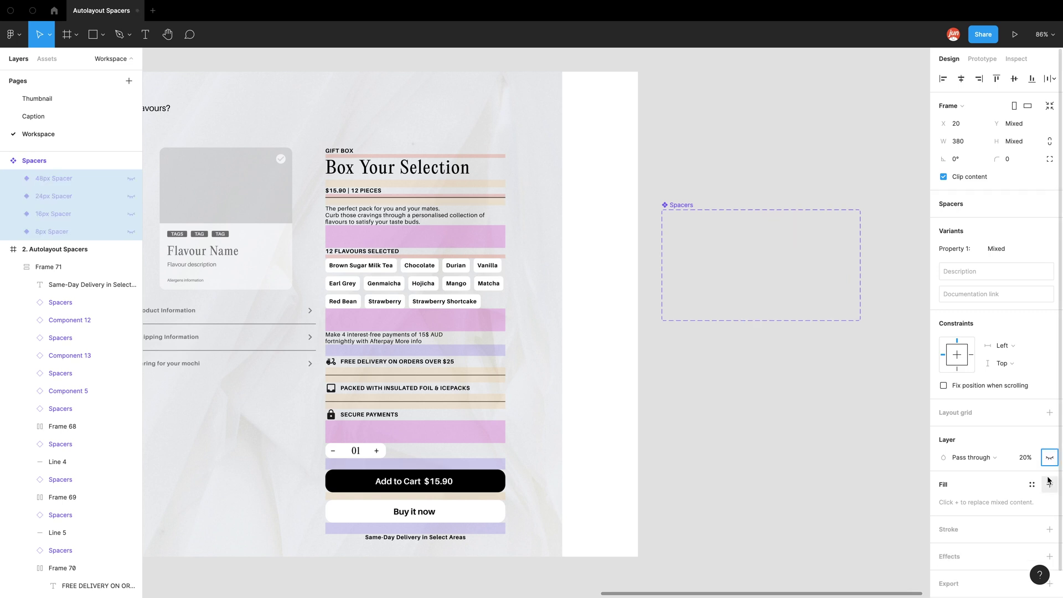
pyautogui.click(1049, 458)
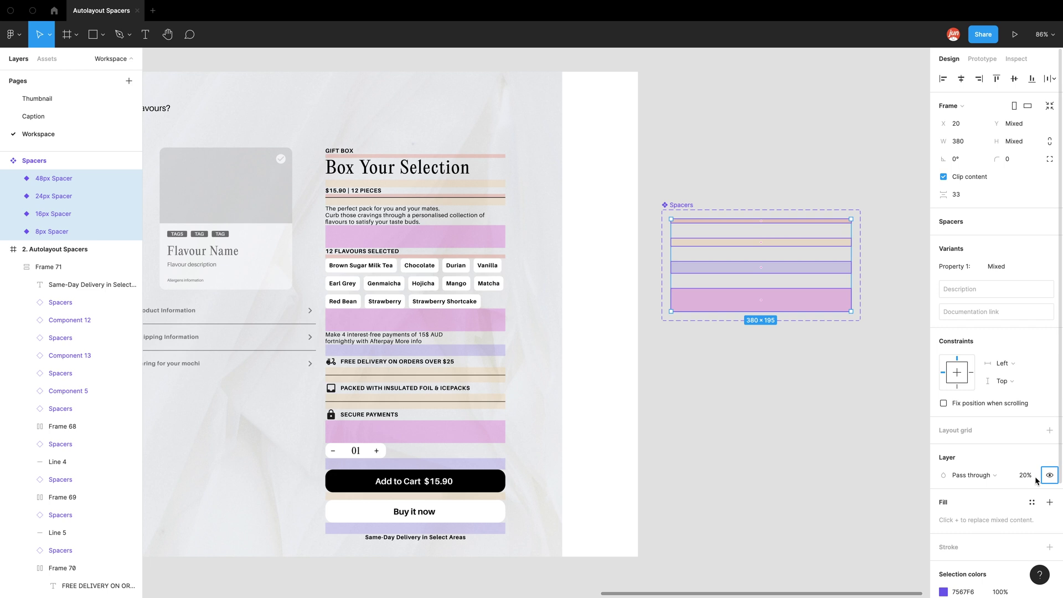
pyautogui.click(696, 389)
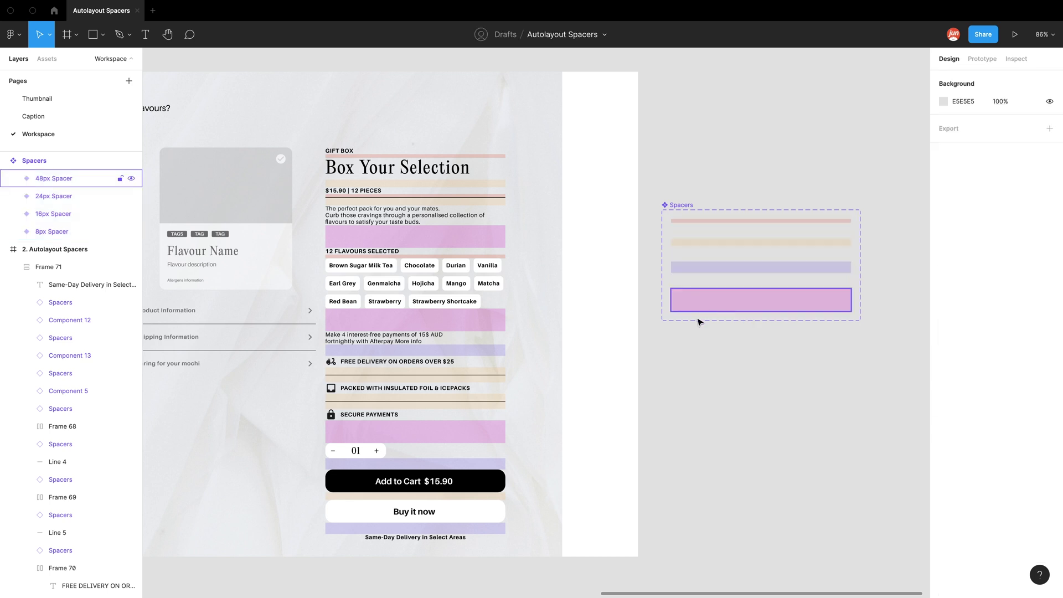
# Select all four spacer variants and set their opacity to 0%, briefly trying 100% and 20%
pyautogui.click(672, 223)
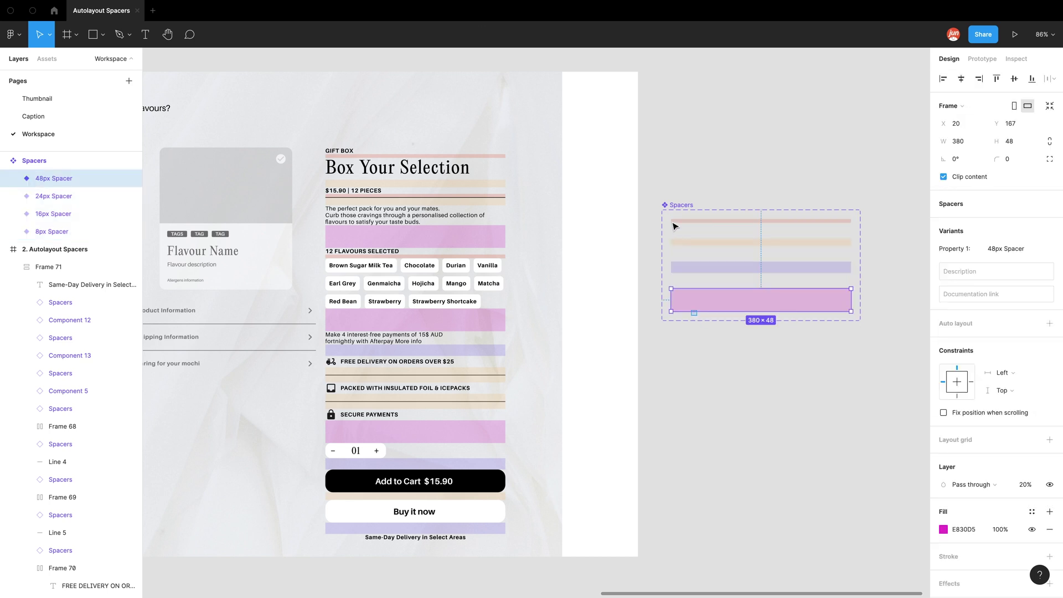
pyautogui.hotkey('ctrl', 'a')
pyautogui.press('0')
pyautogui.press('0')
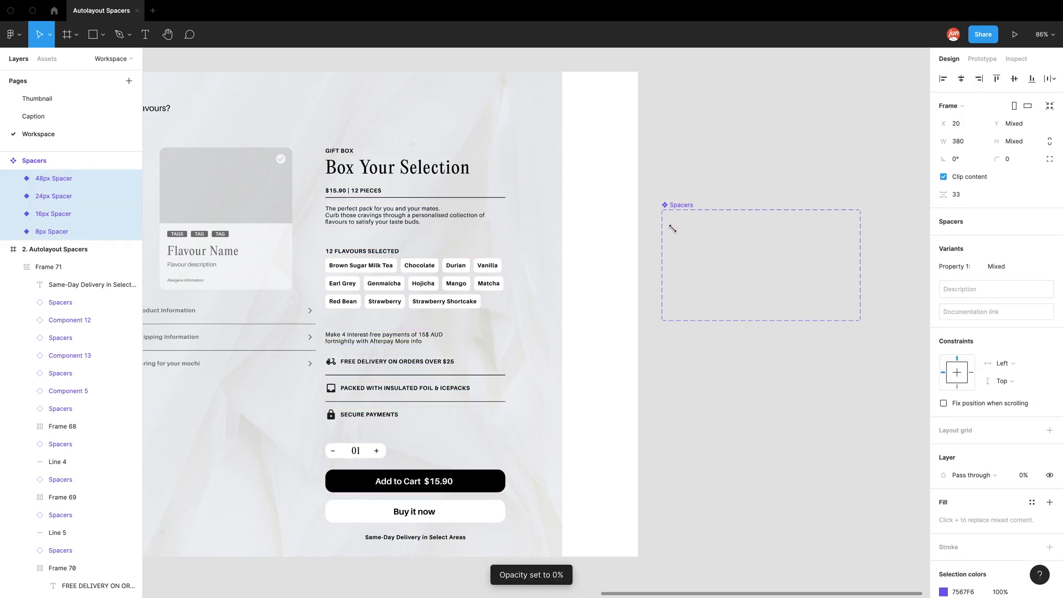
pyautogui.press('0')
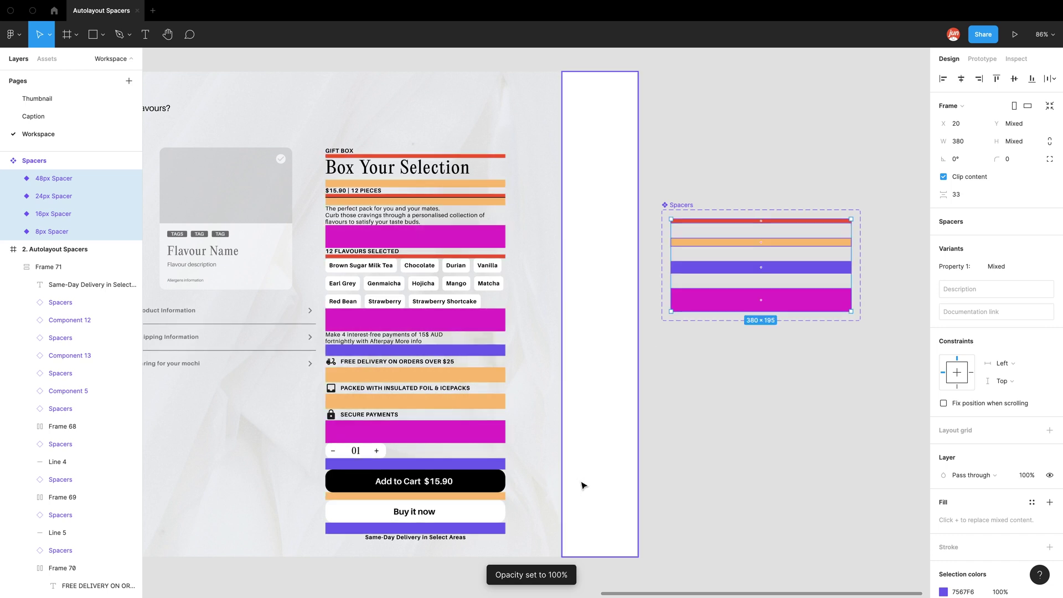
pyautogui.press('2')
pyautogui.press('0')
pyautogui.press('0')
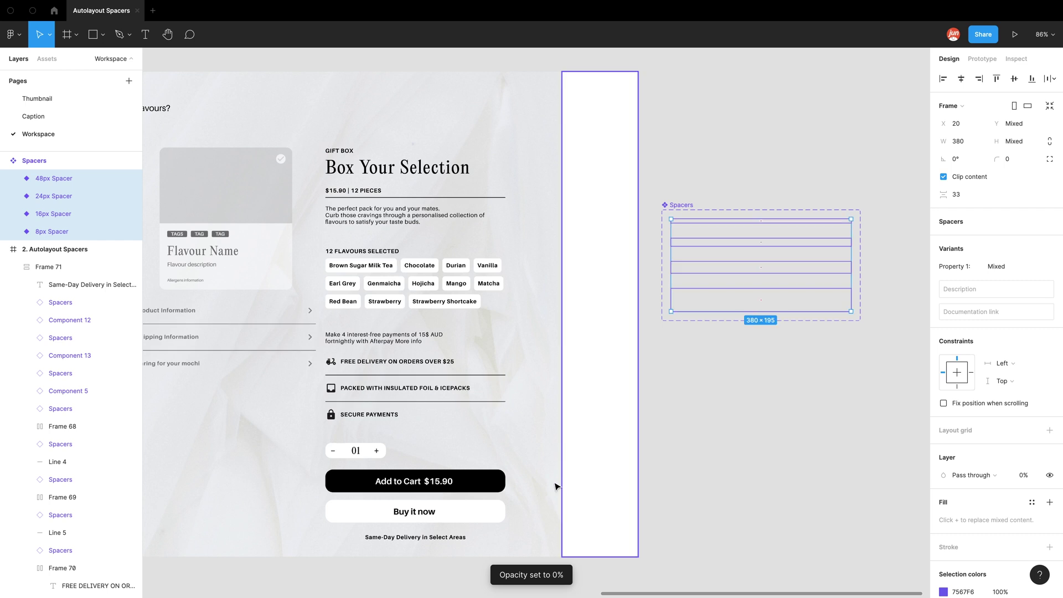